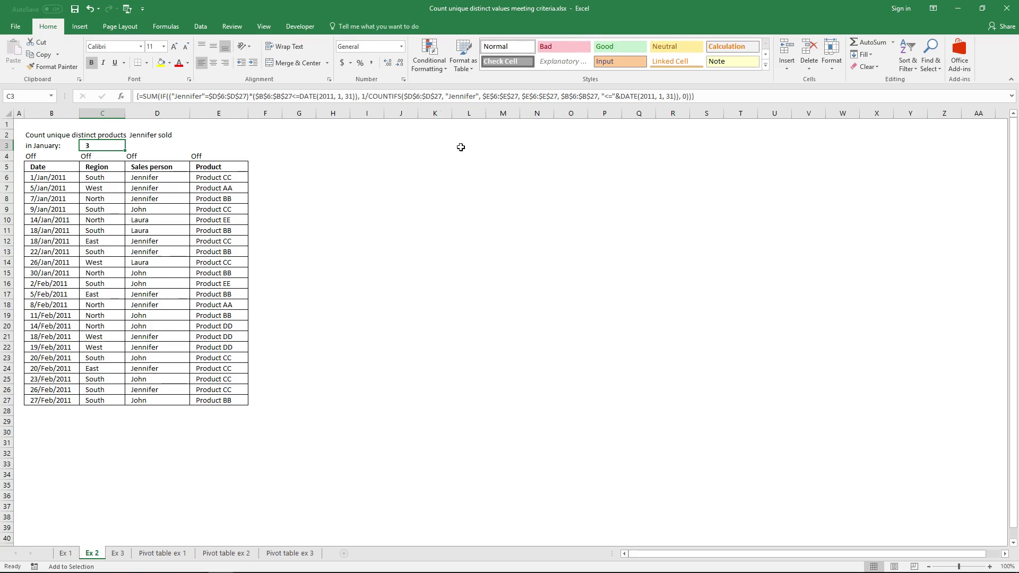
# - Start an IF formula in G6 testing whether the dates in B6:B27 are on or before DATE(2011,1,31)
pyautogui.click(305, 177)
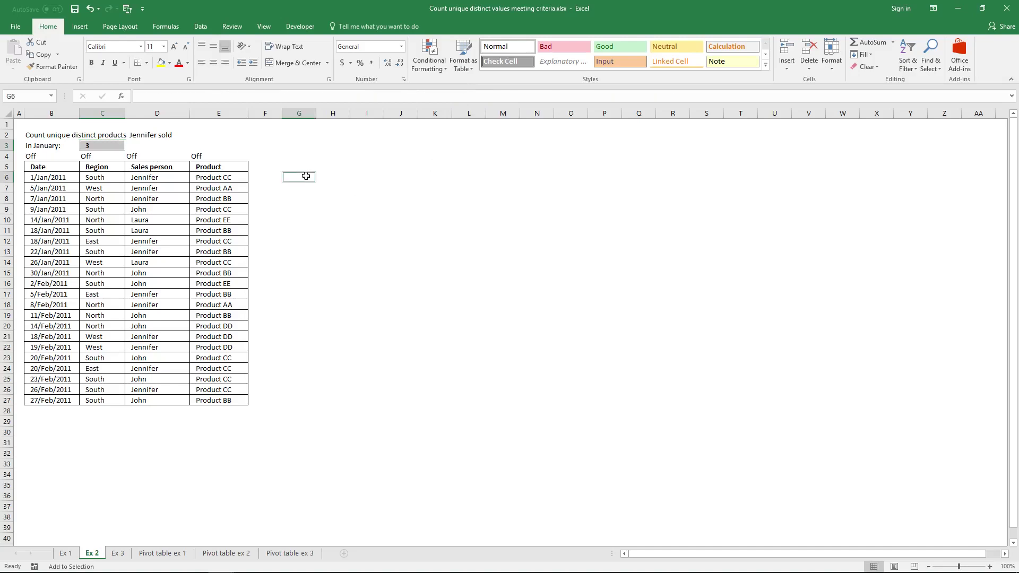
pyautogui.click(312, 178)
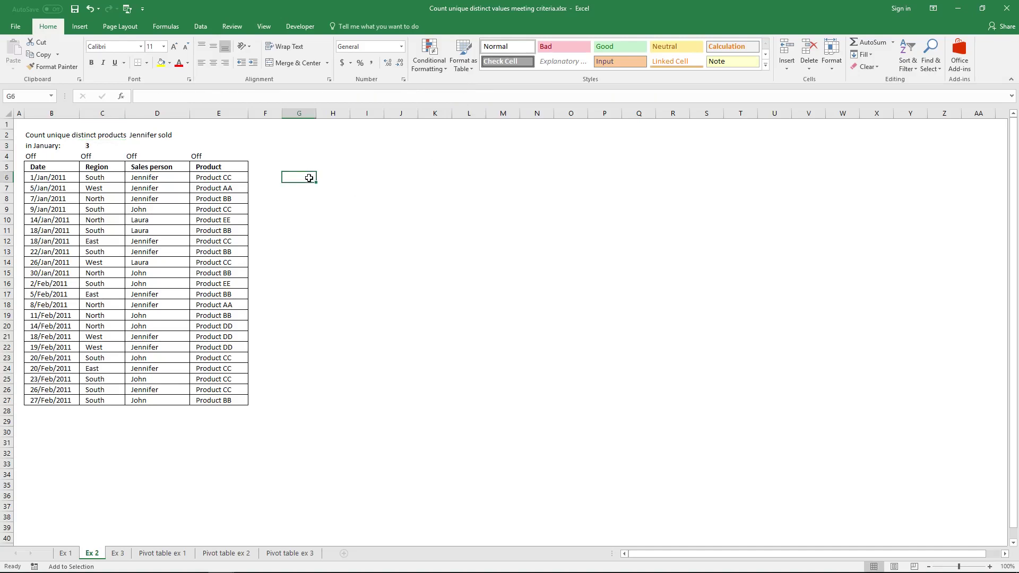
pyautogui.write('=')
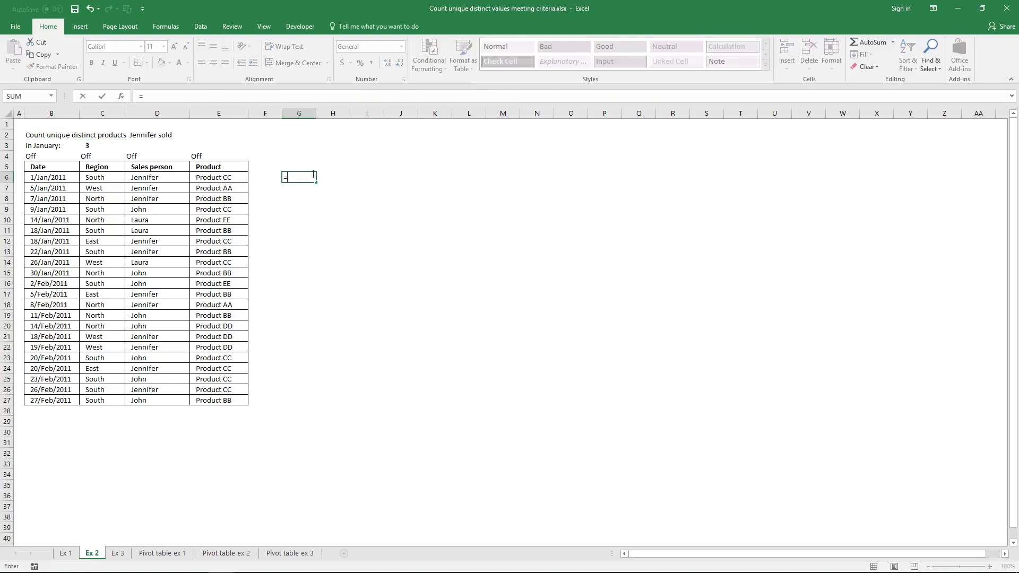
pyautogui.write('IF(')
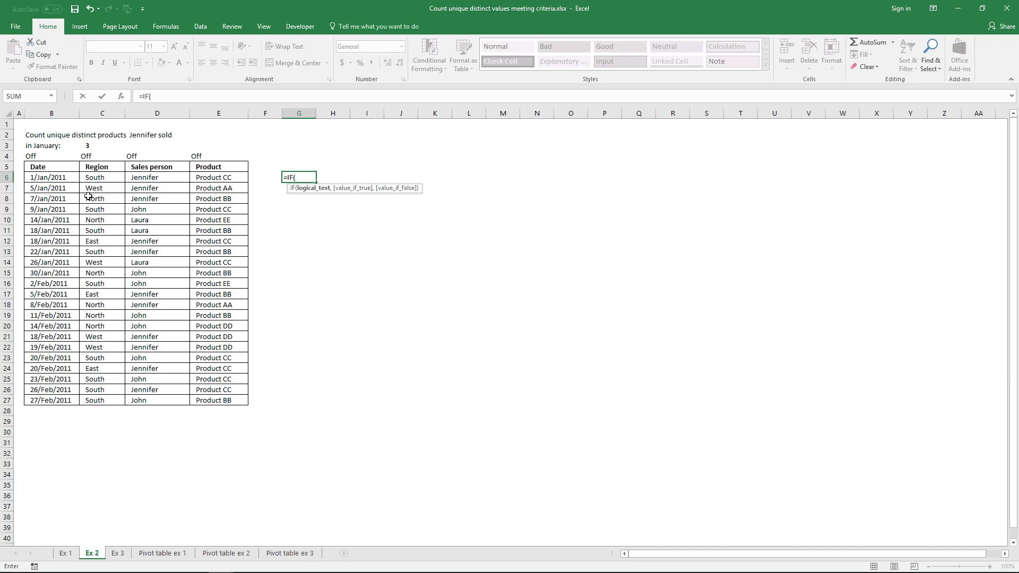
pyautogui.moveTo(71, 178); pyautogui.dragTo(73, 403)
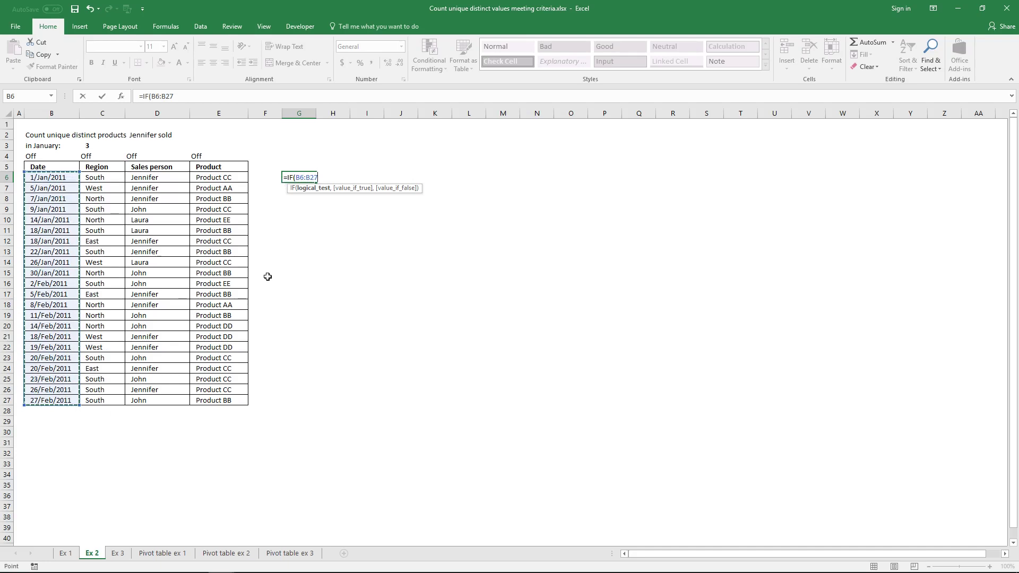
pyautogui.write('<=Date')
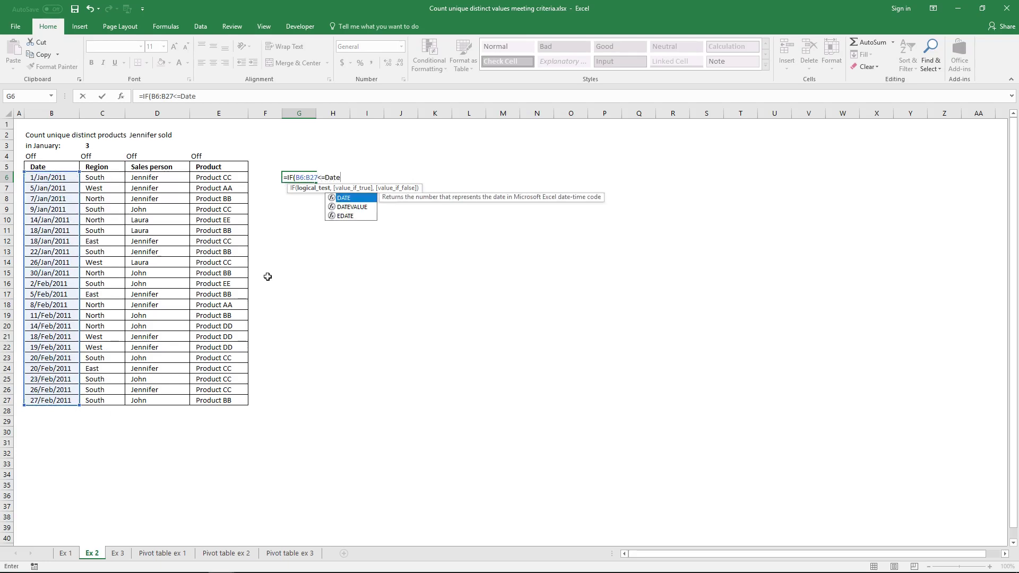
pyautogui.write('(')
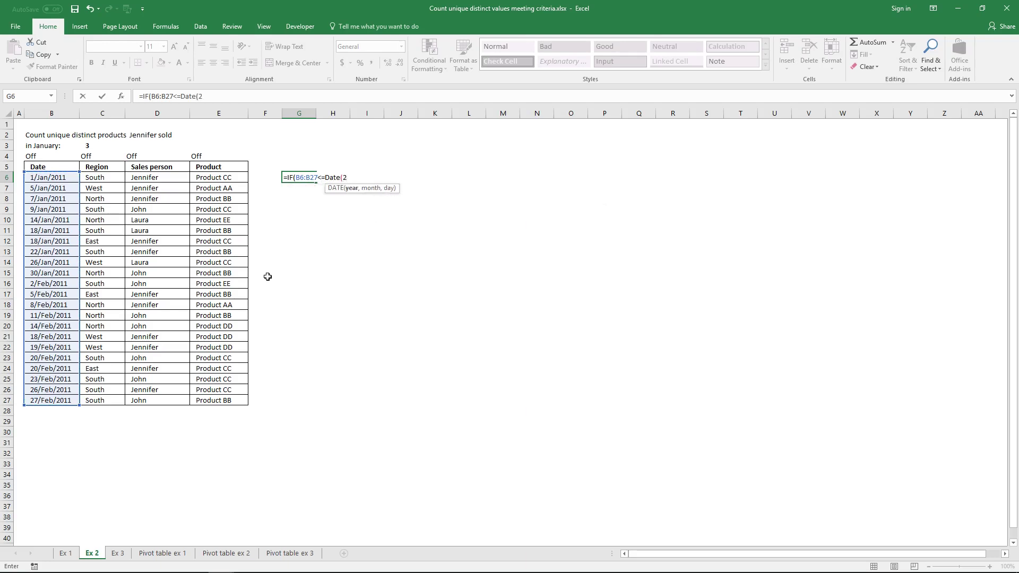
pyautogui.write('2011,1,31)')
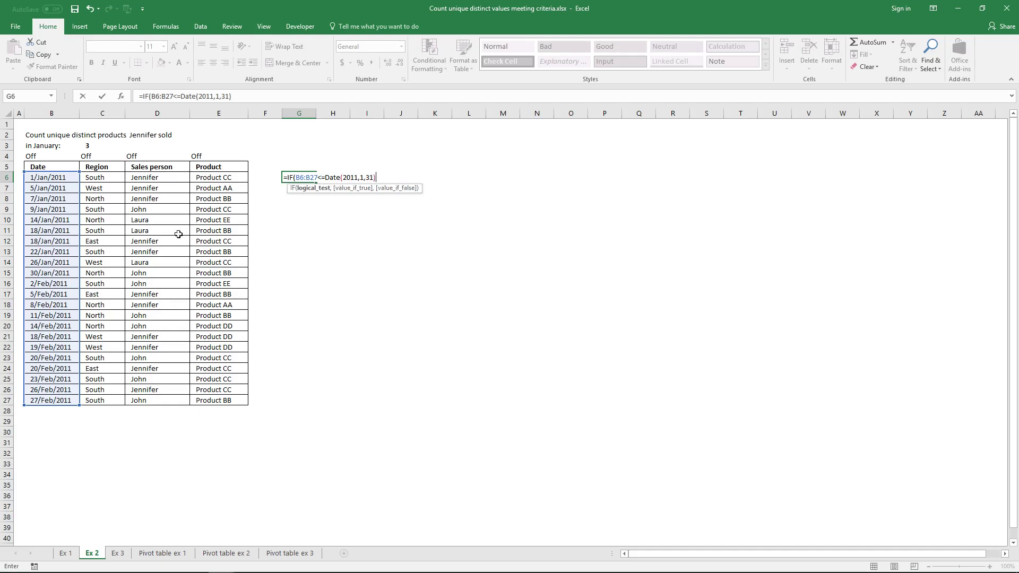
# - Make the date range absolute as $B$6:$B$27, return 1 if true and 0 if false, and enter G6 as an array formula
pyautogui.click(154, 97)
pyautogui.press('F4')
pyautogui.click(180, 97)
pyautogui.press('F4')
pyautogui.click(259, 94)
pyautogui.write(',1,0)')
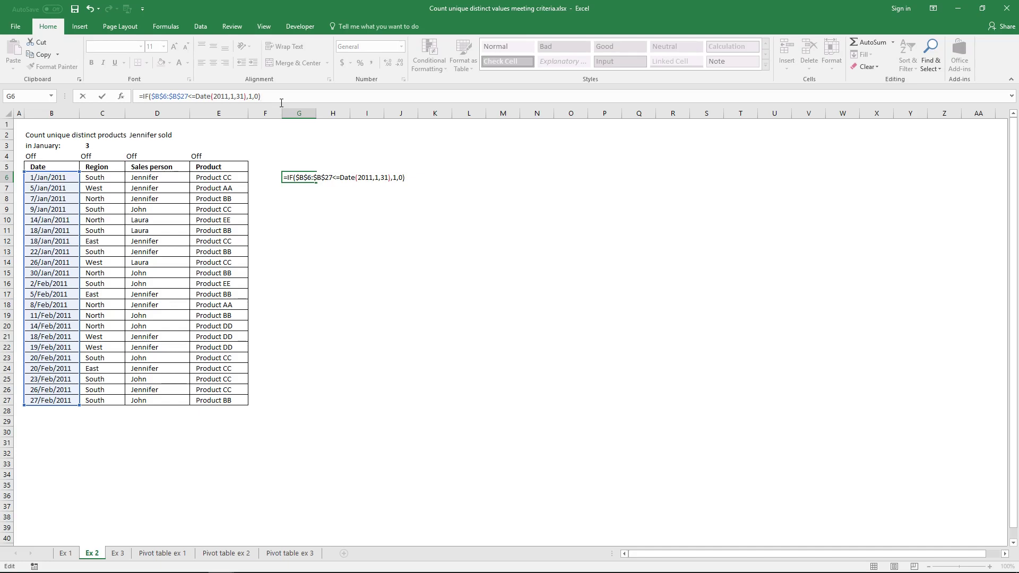
pyautogui.hotkey('ctrl', 'shift', 'Return')
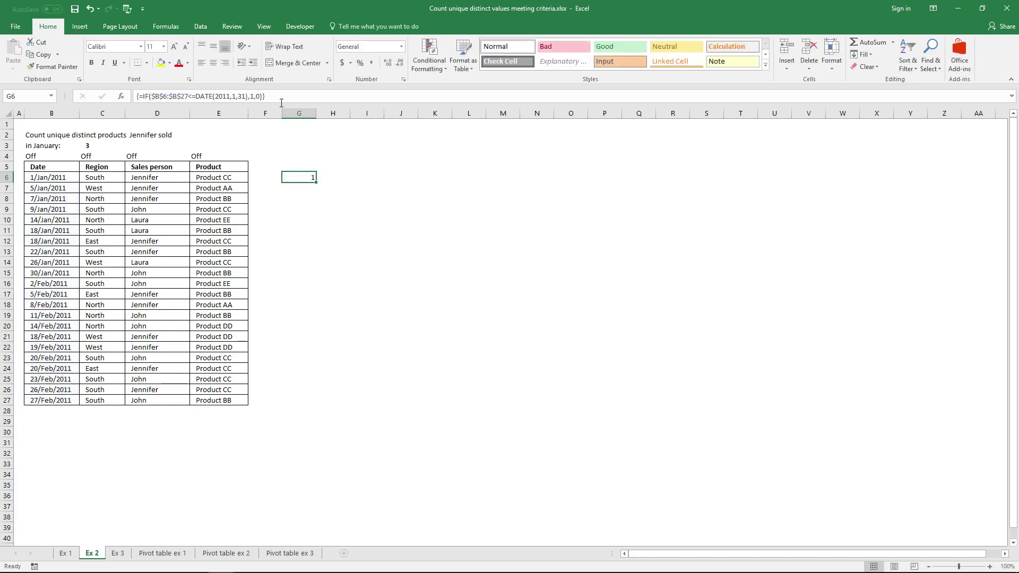
# - Extend the G6 date-test array formula over the range G6:G27
pyautogui.moveTo(292, 175); pyautogui.dragTo(285, 395)
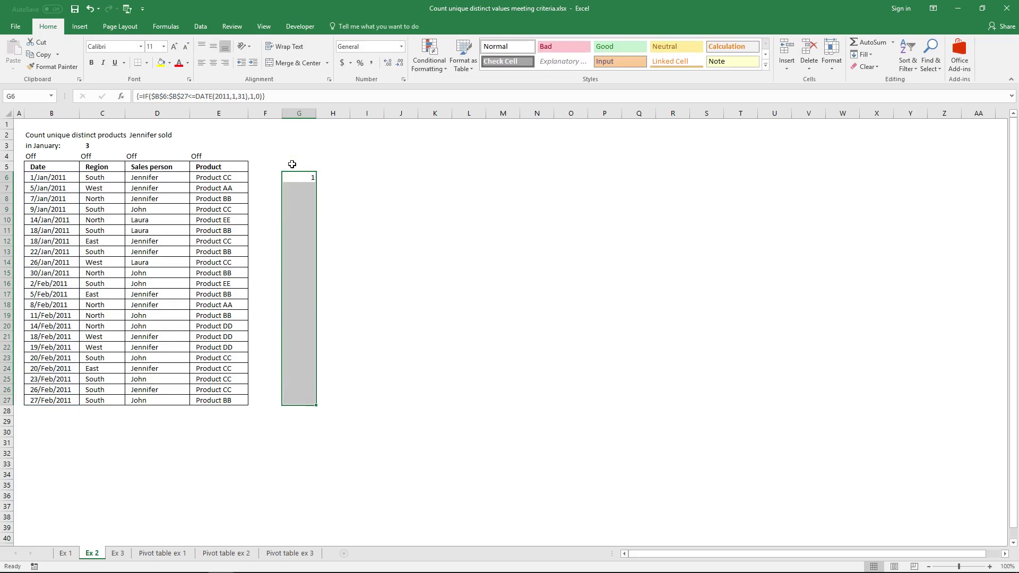
pyautogui.click(298, 99)
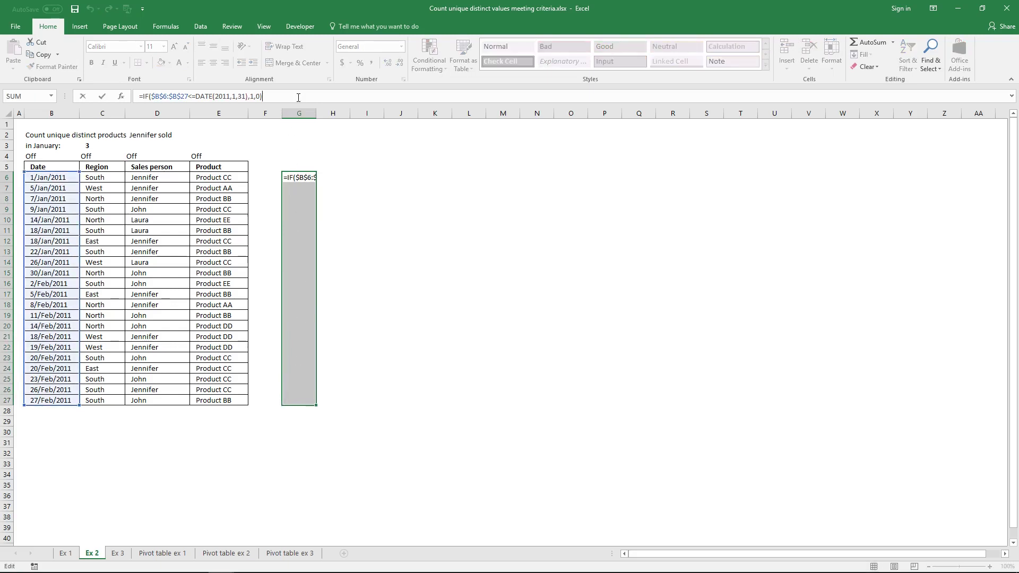
pyautogui.hotkey('ctrl', 'shift', 'Return')
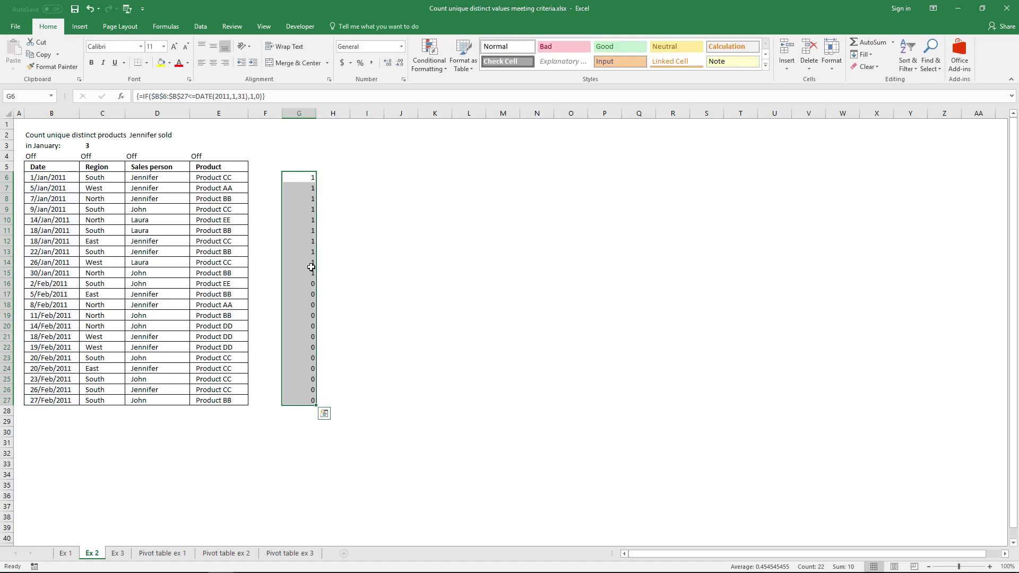
# - Review the January and February dates, and set the highlight switch in B4 above the Date column to On
pyautogui.click(57, 271)
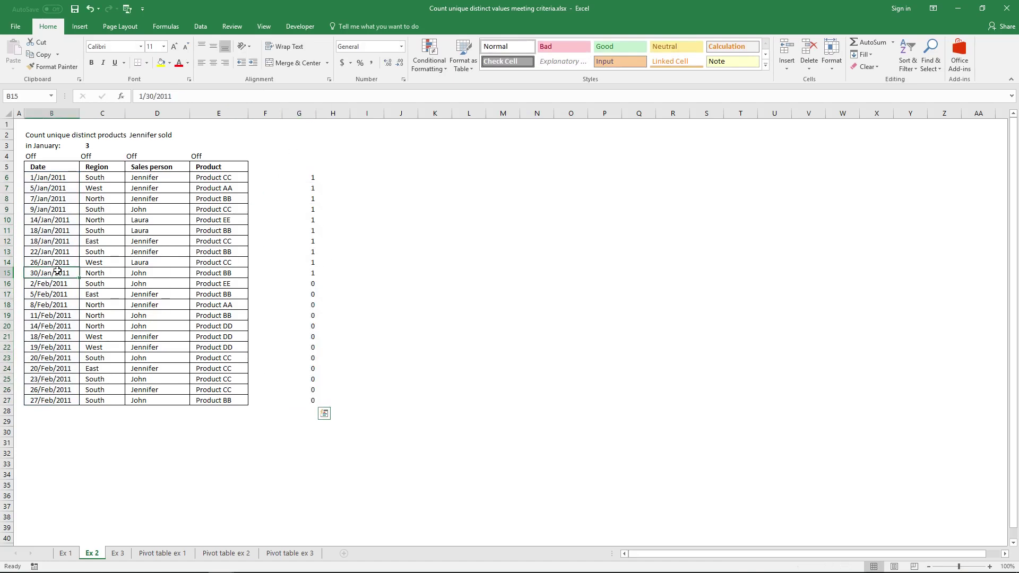
pyautogui.moveTo(58, 271); pyautogui.dragTo(59, 176)
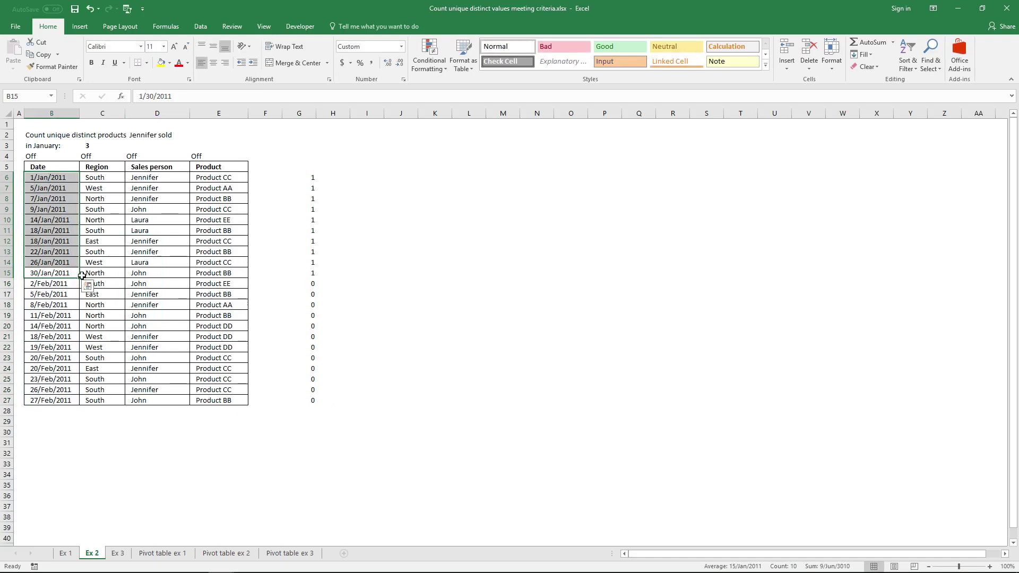
pyautogui.moveTo(56, 284); pyautogui.dragTo(53, 402)
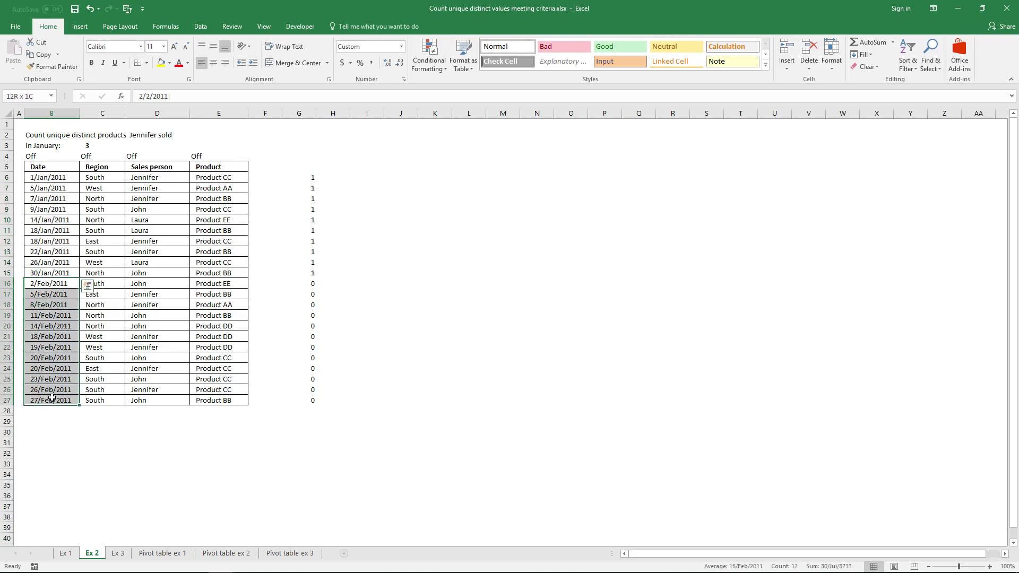
pyautogui.click(47, 156)
pyautogui.click(84, 157)
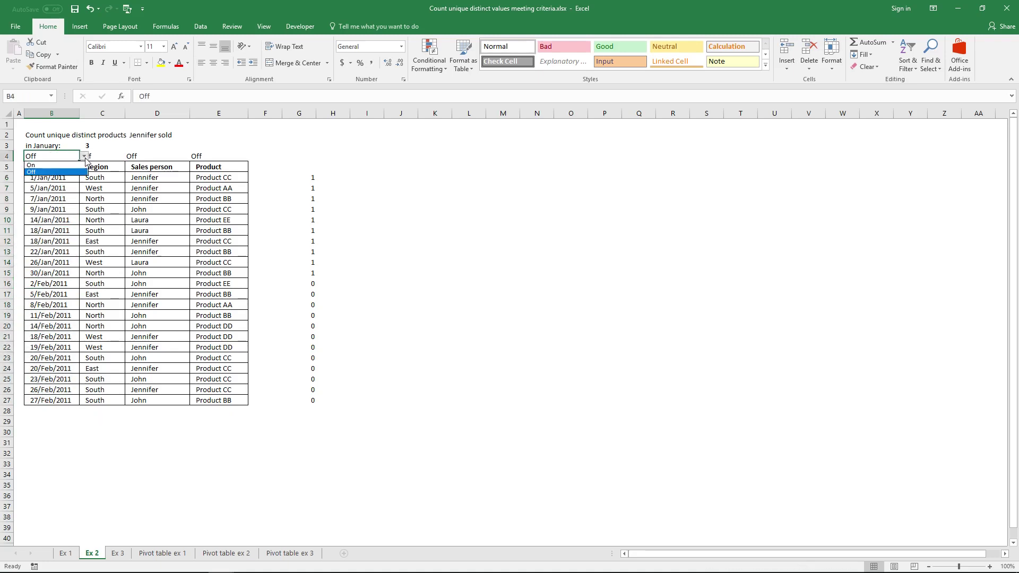
pyautogui.click(66, 165)
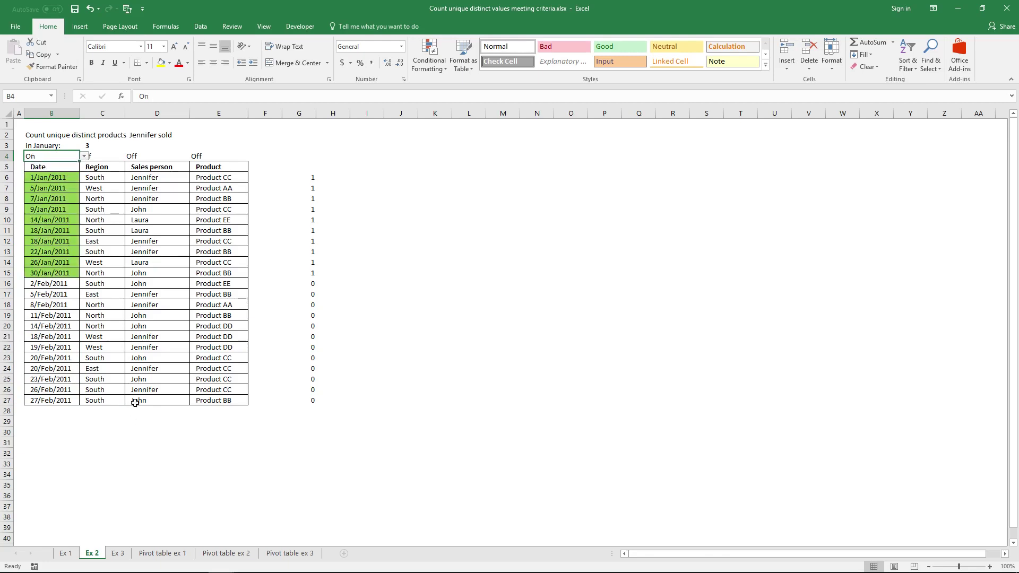
pyautogui.click(62, 176)
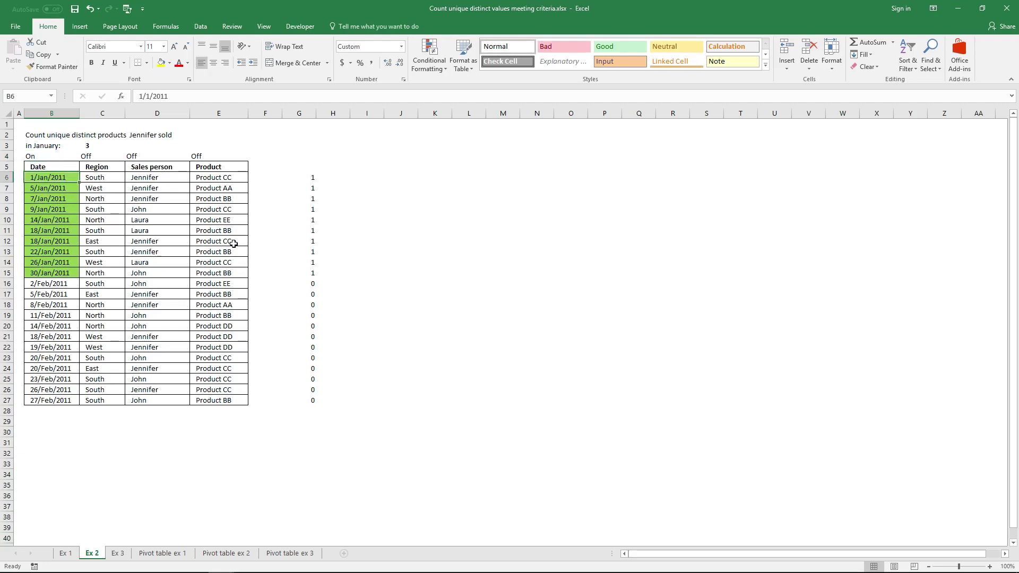
# - Copy the formula text of G6 unchanged into H6, keeping it open for editing
pyautogui.click(312, 176)
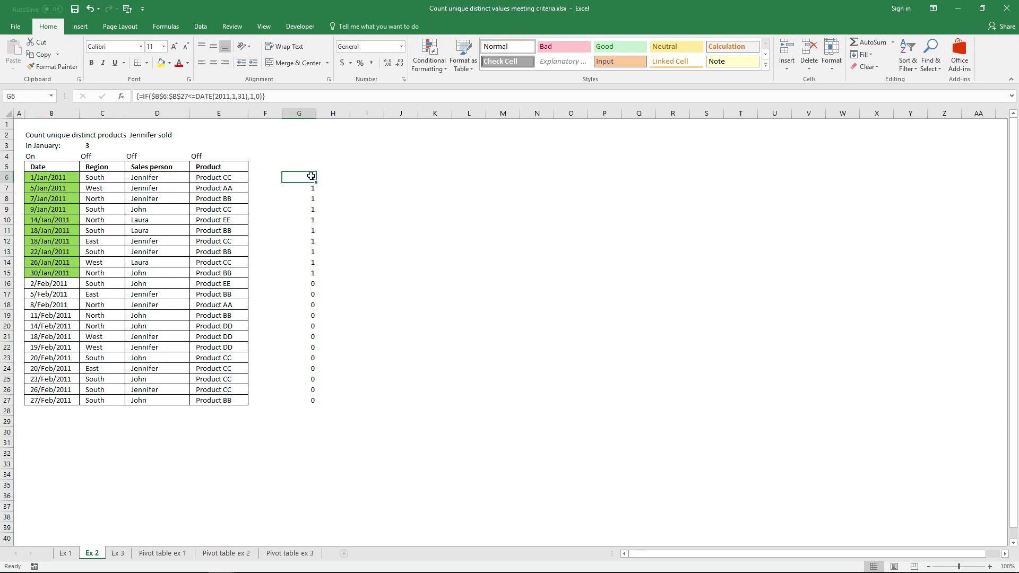
pyautogui.click(268, 96)
pyautogui.moveTo(276, 96); pyautogui.dragTo(143, 96)
pyautogui.hotkey('ctrl', 'c')
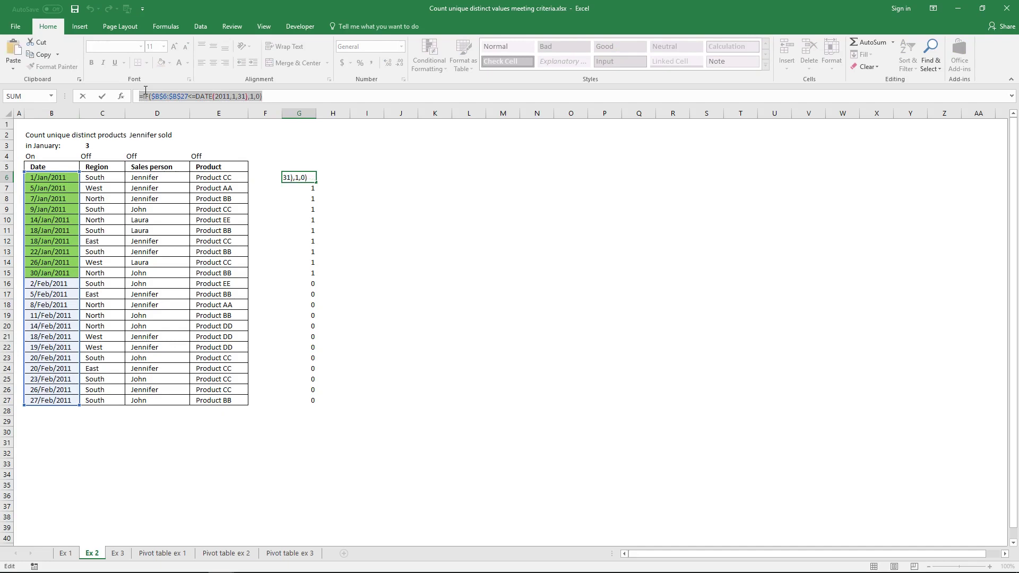
pyautogui.press('Escape')
pyautogui.click(335, 178)
pyautogui.click(278, 96)
pyautogui.write('=')
pyautogui.hotkey('ctrl', 'v')
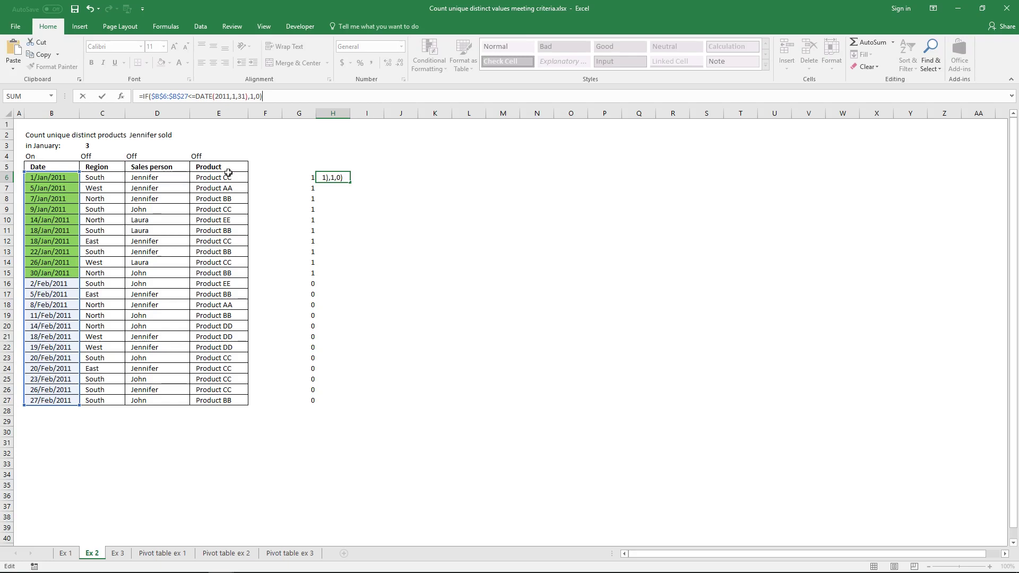
# - Replace H6's logical test with $D$6:$D$27 equal to the quoted sales person's name from the heading, and enter it as an array formula
pyautogui.moveTo(151, 96); pyautogui.dragTo(249, 96)
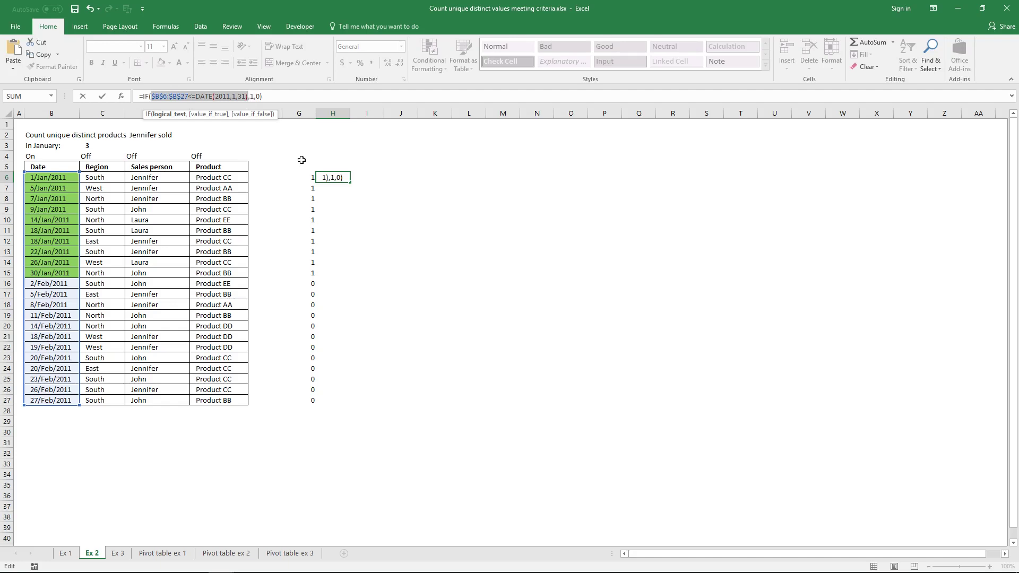
pyautogui.press('Delete')
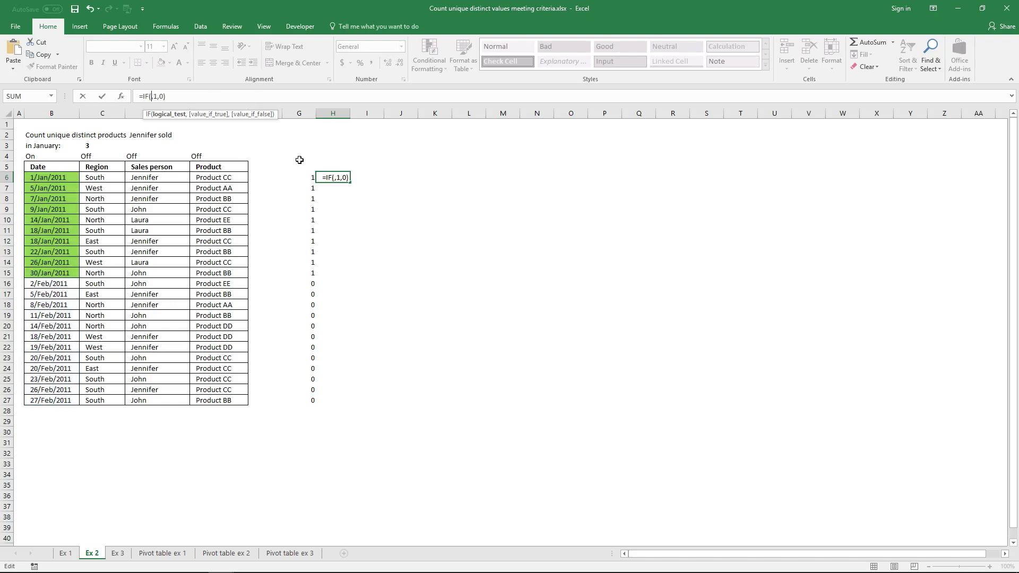
pyautogui.moveTo(146, 176); pyautogui.dragTo(161, 397)
pyautogui.press('F4')
pyautogui.write('="Jennifer"')
pyautogui.hotkey('ctrl', 'shift', 'Return')
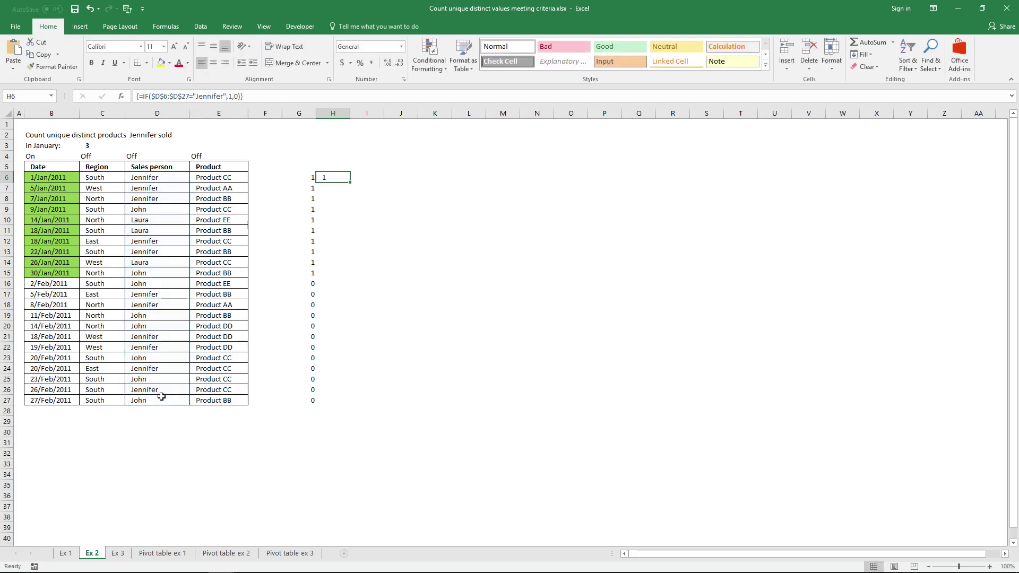
# - Extend the H6 sales person array formula over the range H6:H27
pyautogui.moveTo(333, 179); pyautogui.dragTo(329, 399)
pyautogui.click(283, 95)
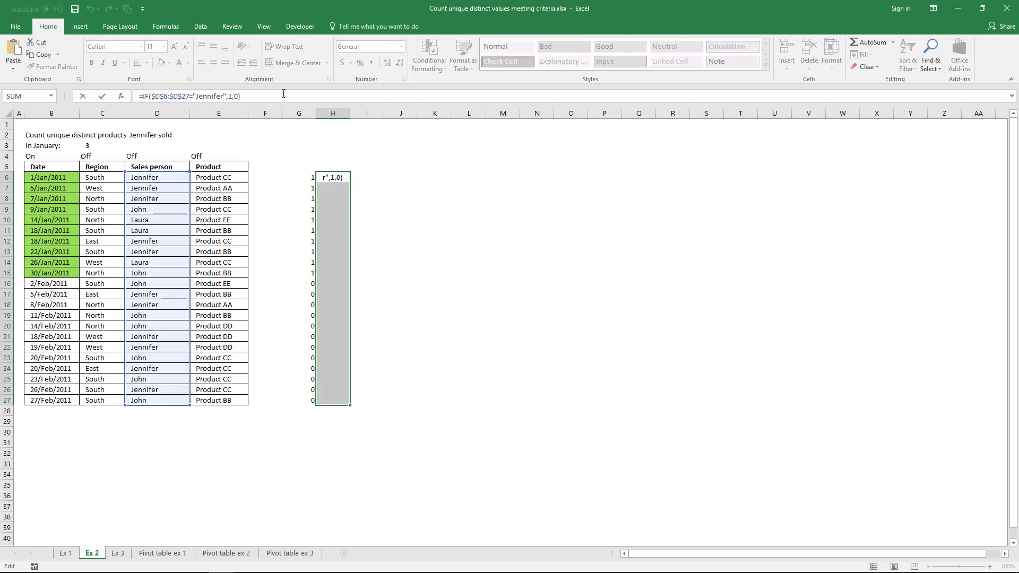
pyautogui.hotkey('ctrl', 'shift', 'Return')
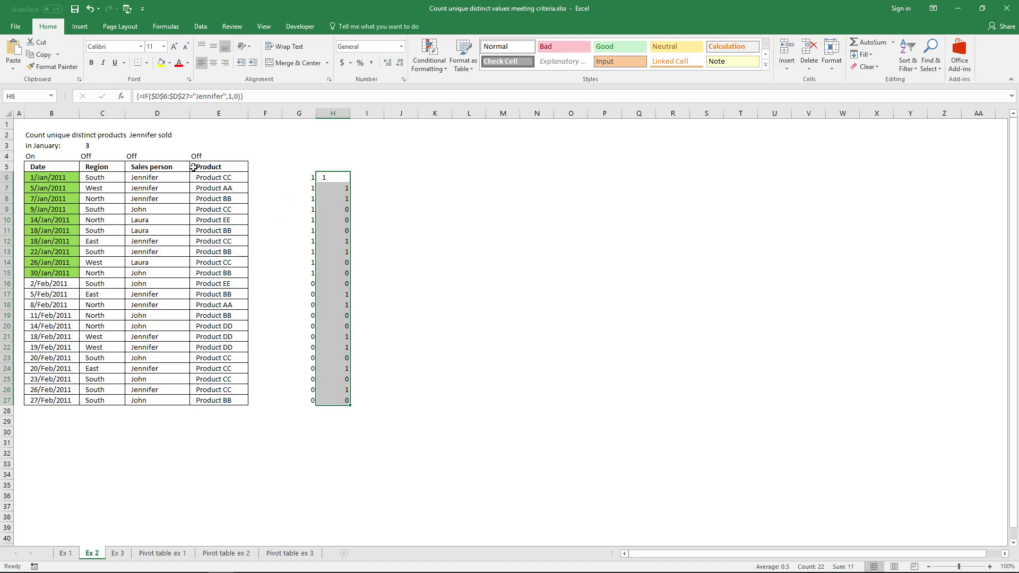
# - Set the highlight switch in D4 above the Sales person column to On
pyautogui.click(177, 157)
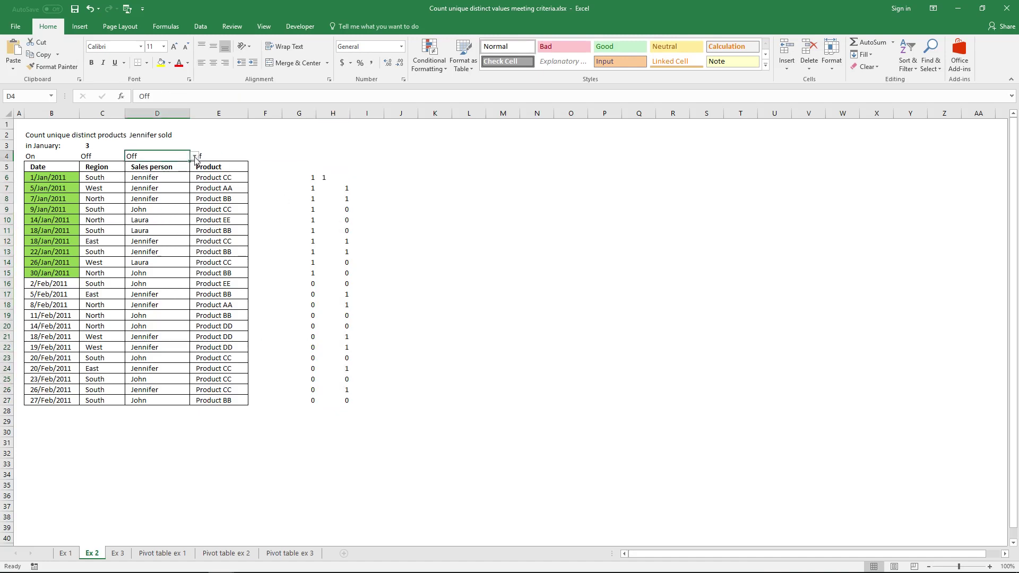
pyautogui.click(195, 156)
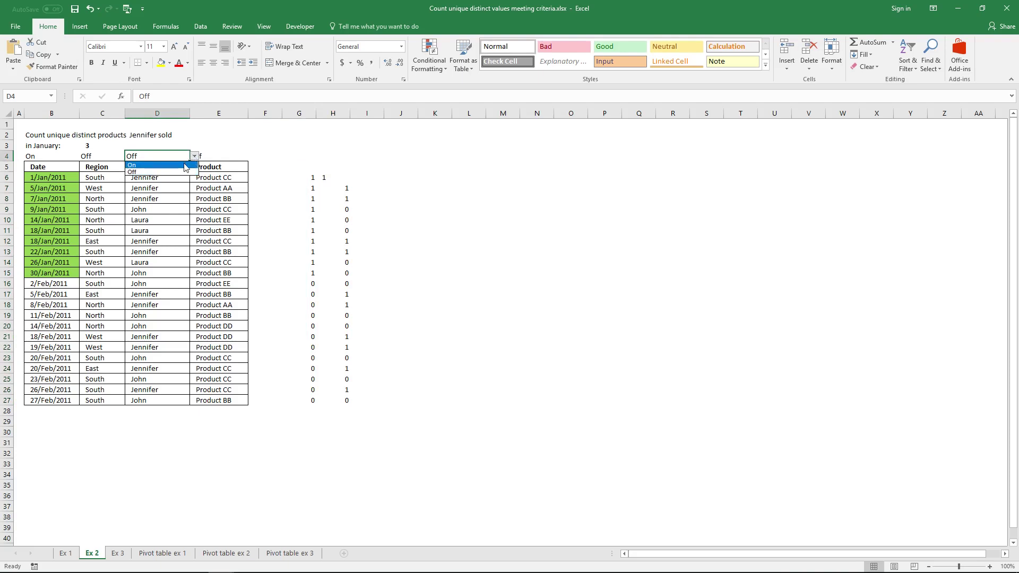
pyautogui.click(185, 166)
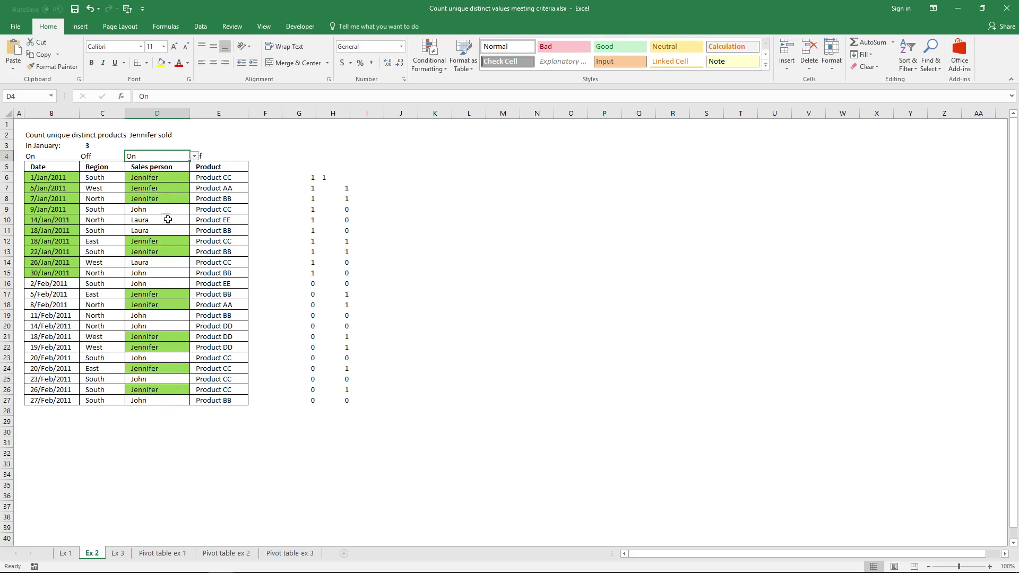
pyautogui.click(199, 134)
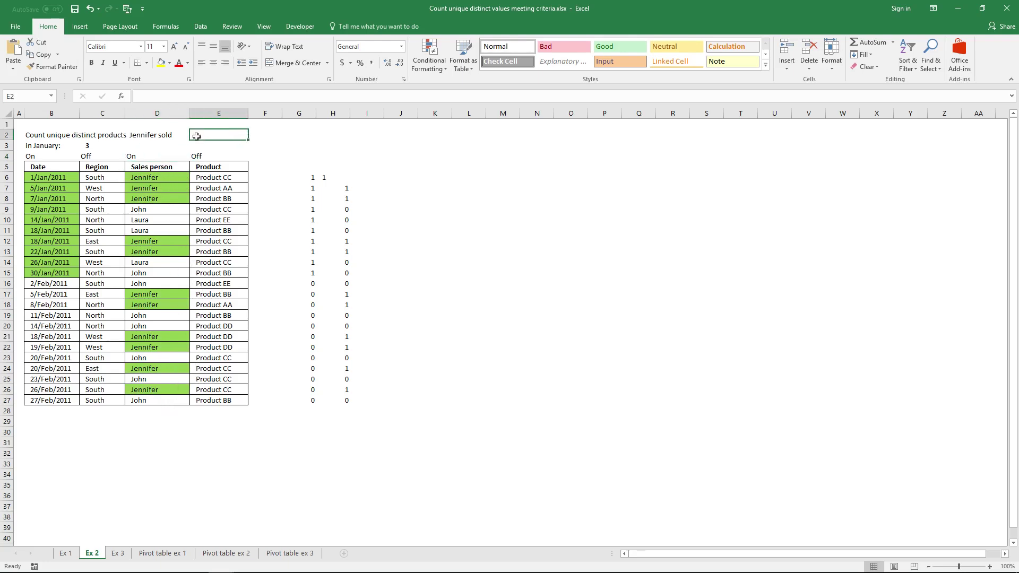
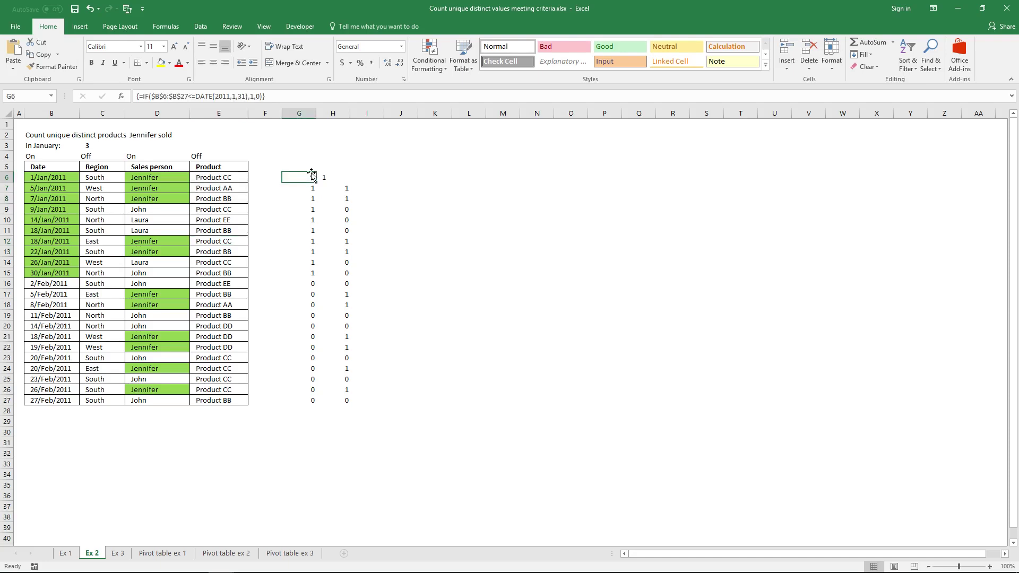
# - Copy the date-test formula text from G6 into I6, leaving the formula open for editing
pyautogui.click(301, 96)
pyautogui.hotkey('shift', 'Home')
pyautogui.hotkey('ctrl', 'c')
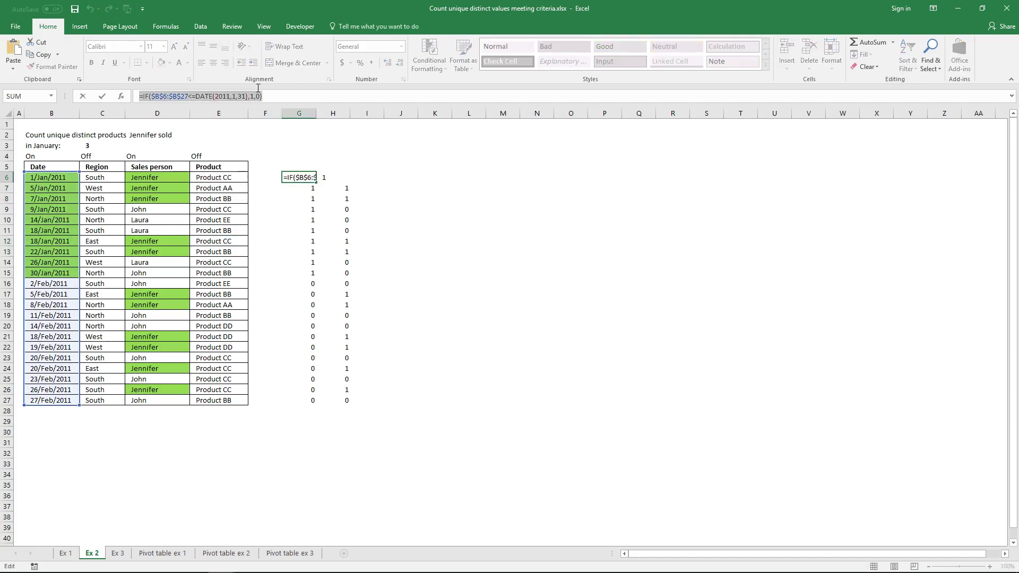
pyautogui.press('Escape')
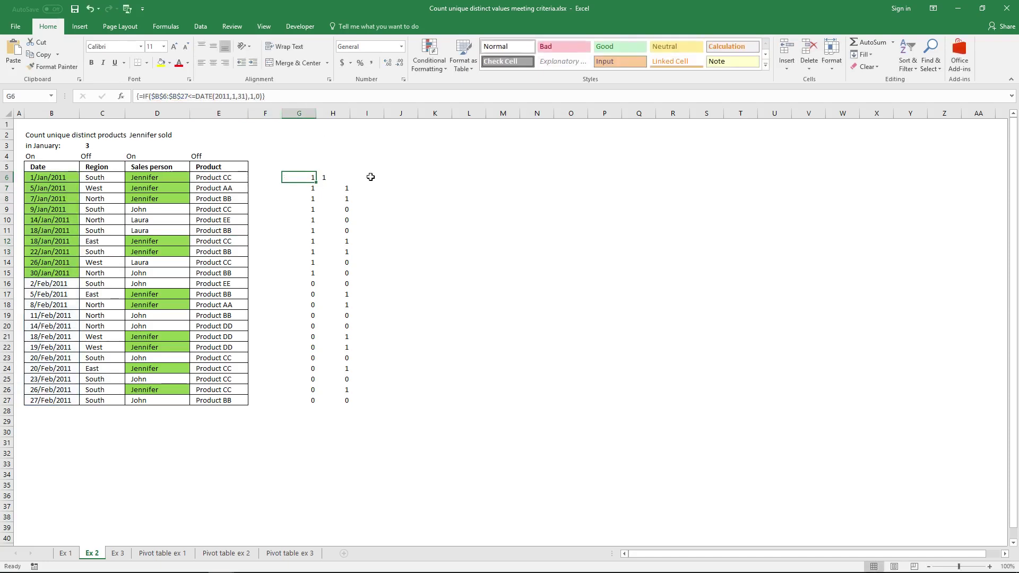
pyautogui.click(366, 177)
pyautogui.hotkey('ctrl', 'v')
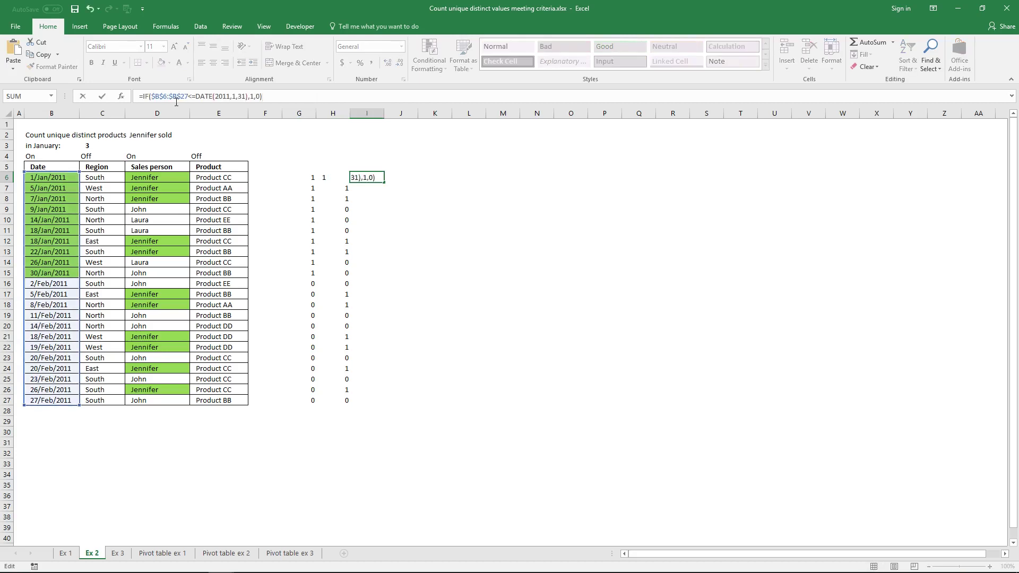
# - Enclose I6's date test in its own parentheses followed by a multiplication sign, and store the incomplete formula as text
pyautogui.click(151, 96)
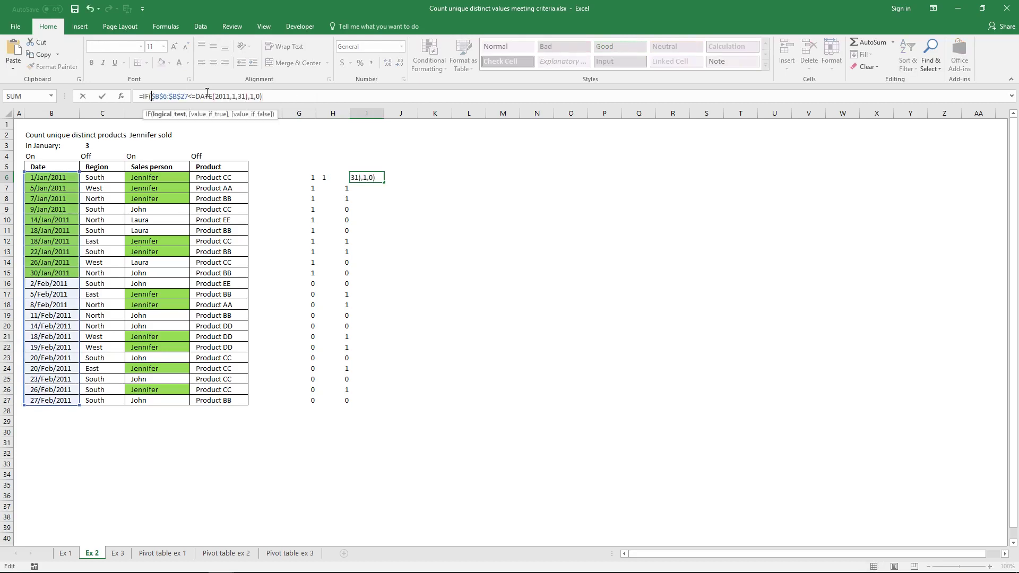
pyautogui.write('(')
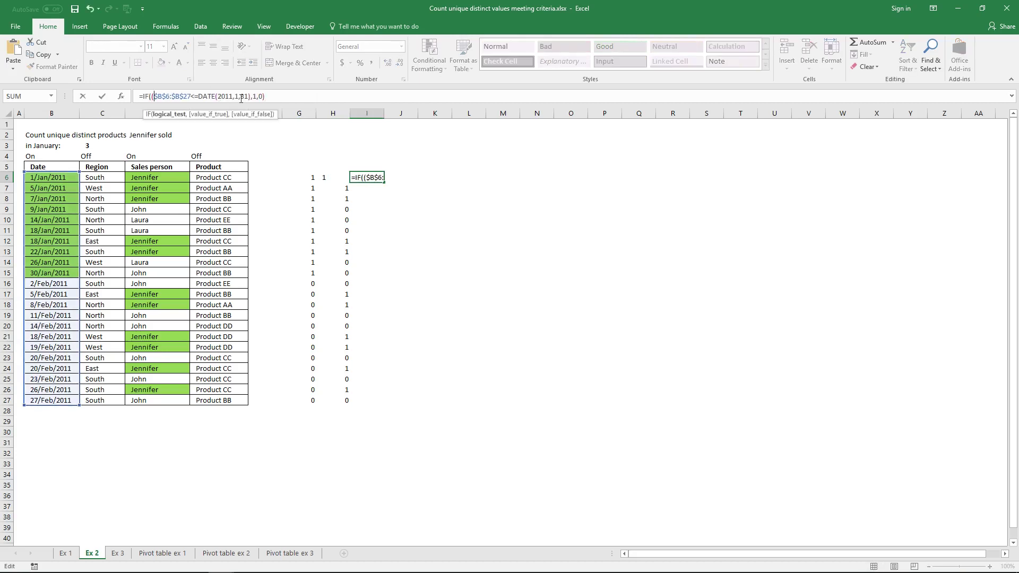
pyautogui.write(')*')
pyautogui.click(139, 96)
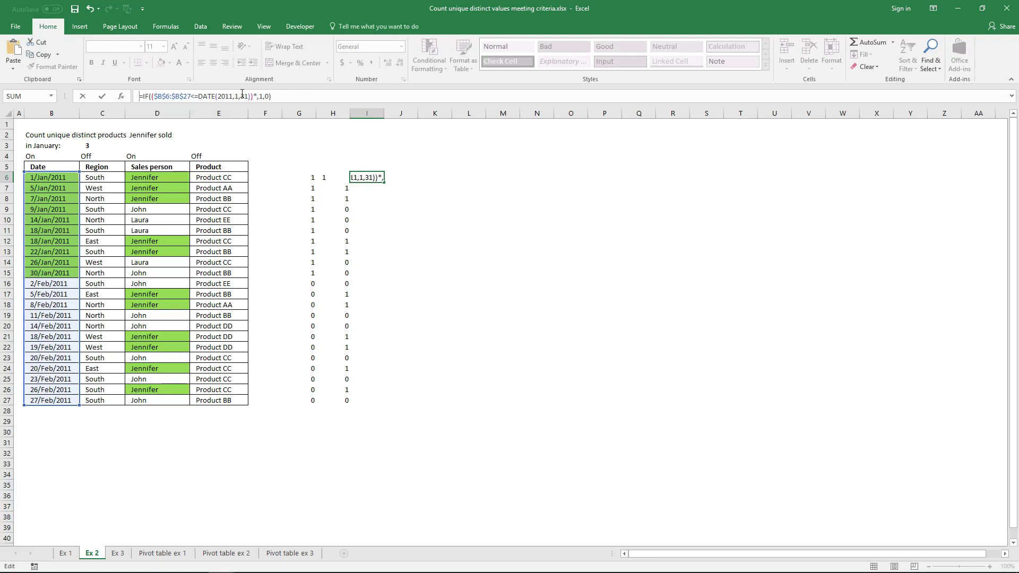
pyautogui.write("'")
pyautogui.press('Return')
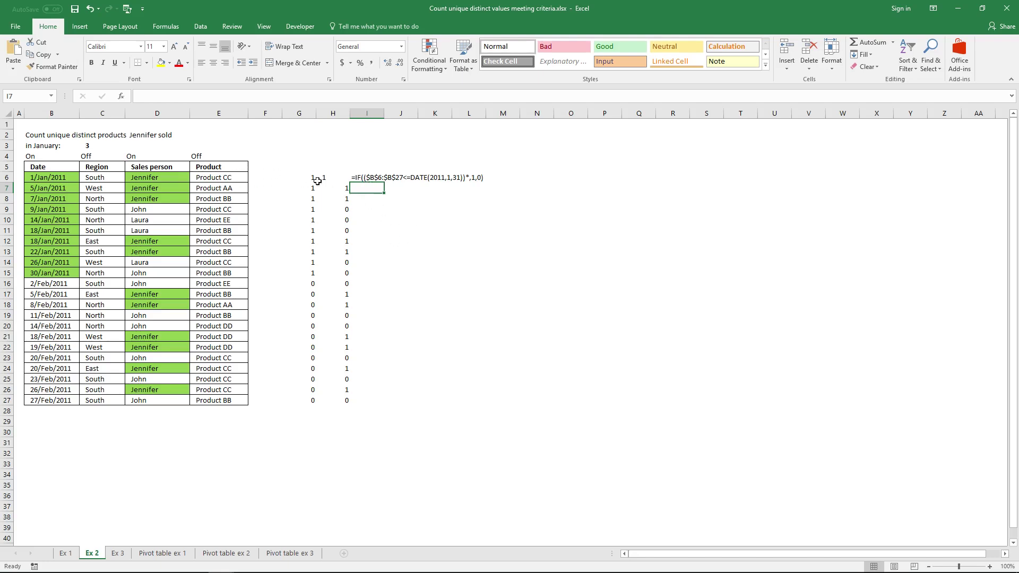
# - Copy H6's sales person condition into I6 as the parenthesized second factor of the logical test, and enter it as an array formula
pyautogui.click(335, 176)
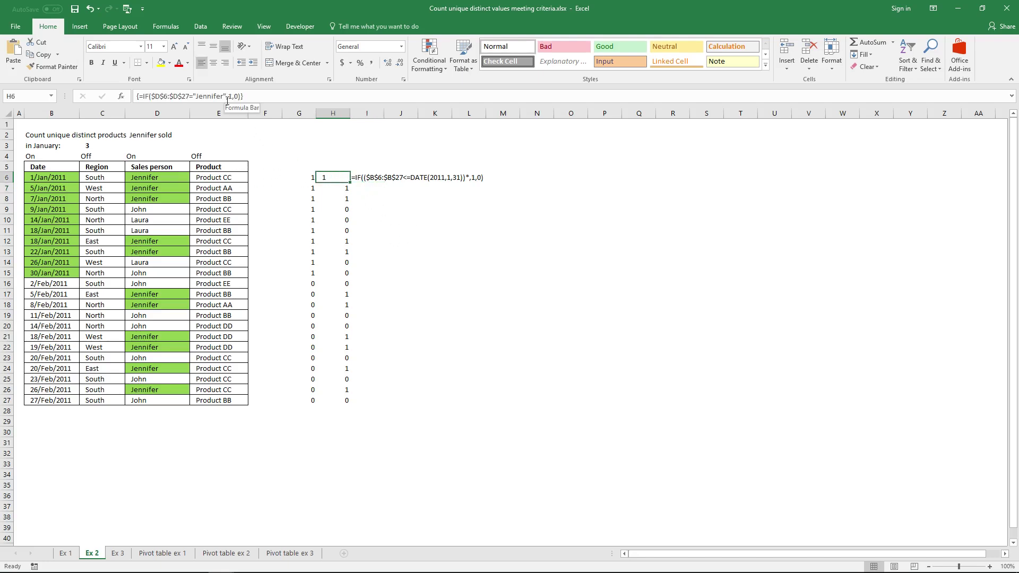
pyautogui.moveTo(227, 97); pyautogui.dragTo(154, 98)
pyautogui.hotkey('ctrl', 'c')
pyautogui.press('Escape')
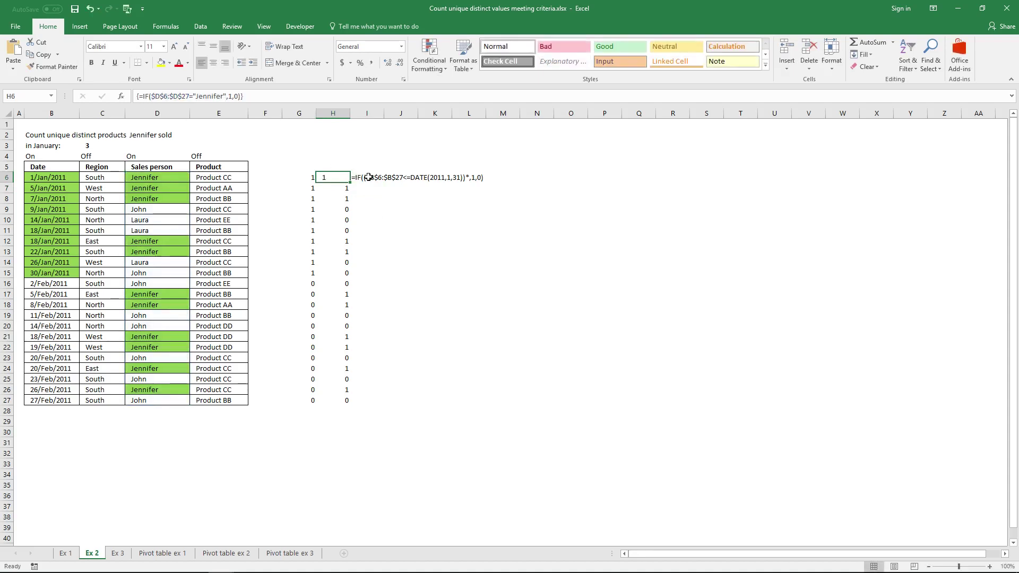
pyautogui.press('Right')
pyautogui.click(260, 98)
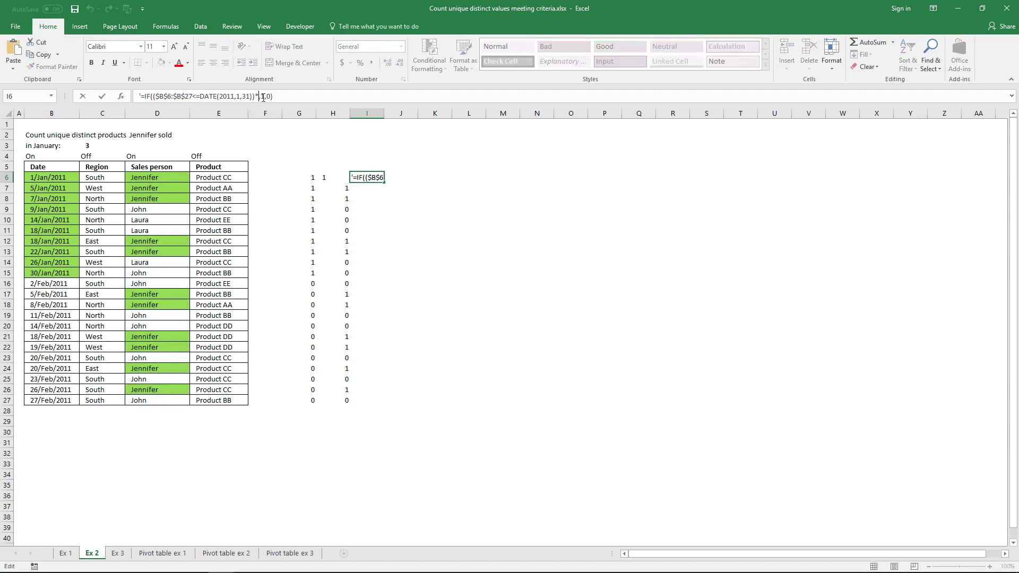
pyautogui.write('(')
pyautogui.hotkey('ctrl', 'v')
pyautogui.write(')')
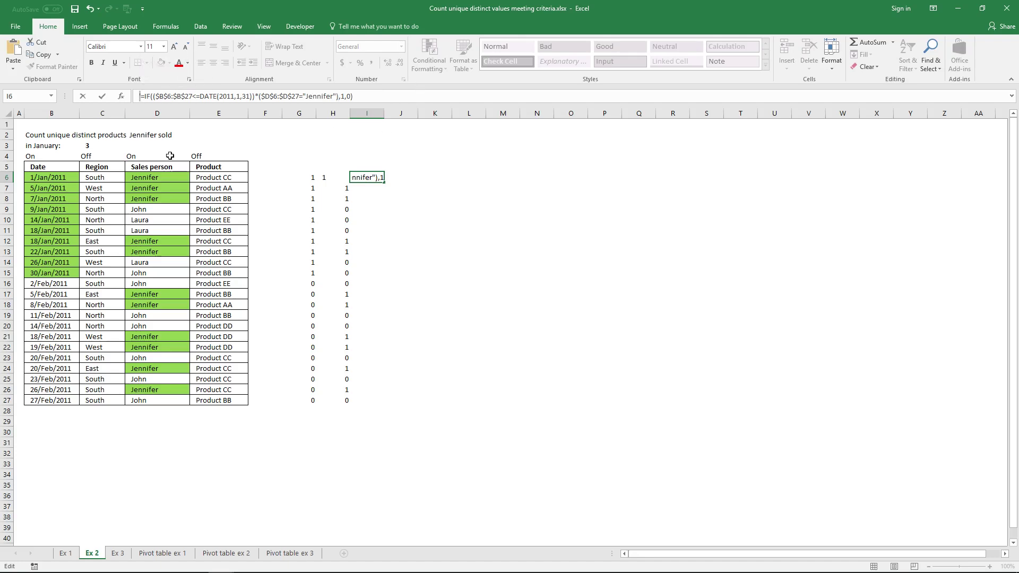
pyautogui.hotkey('ctrl', 'shift', 'Return')
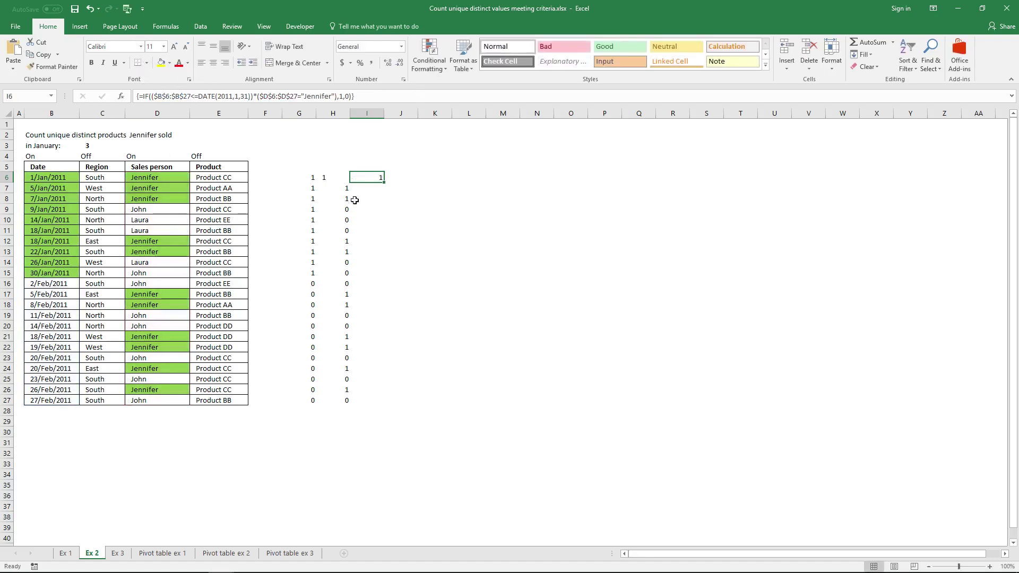
# - Extend the combined date and sales person array formula over I6:I27, then select the matching results I6:I8 and I12:I13
pyautogui.moveTo(365, 176); pyautogui.dragTo(370, 401)
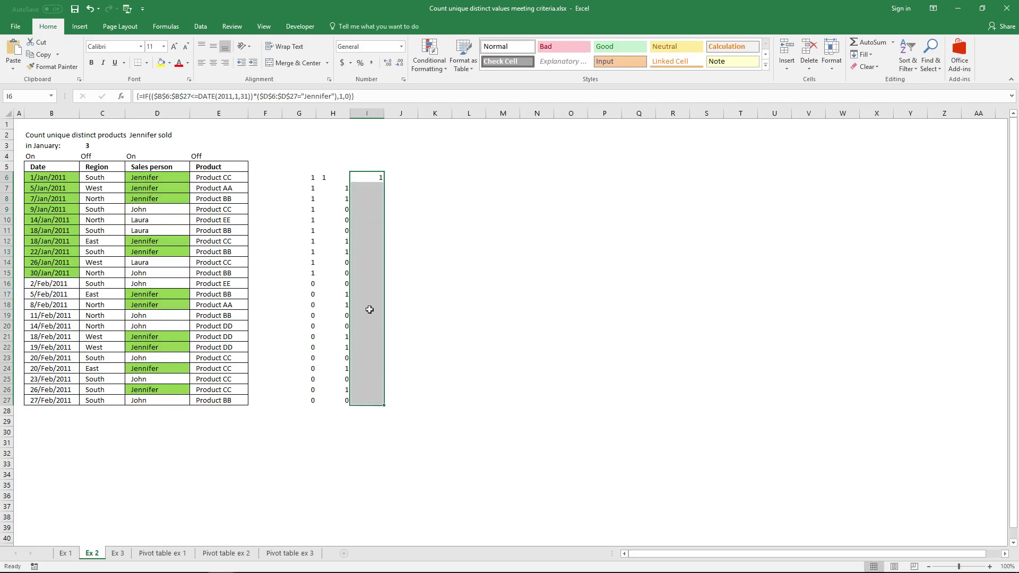
pyautogui.click(381, 96)
pyautogui.hotkey('ctrl', 'shift', 'Return')
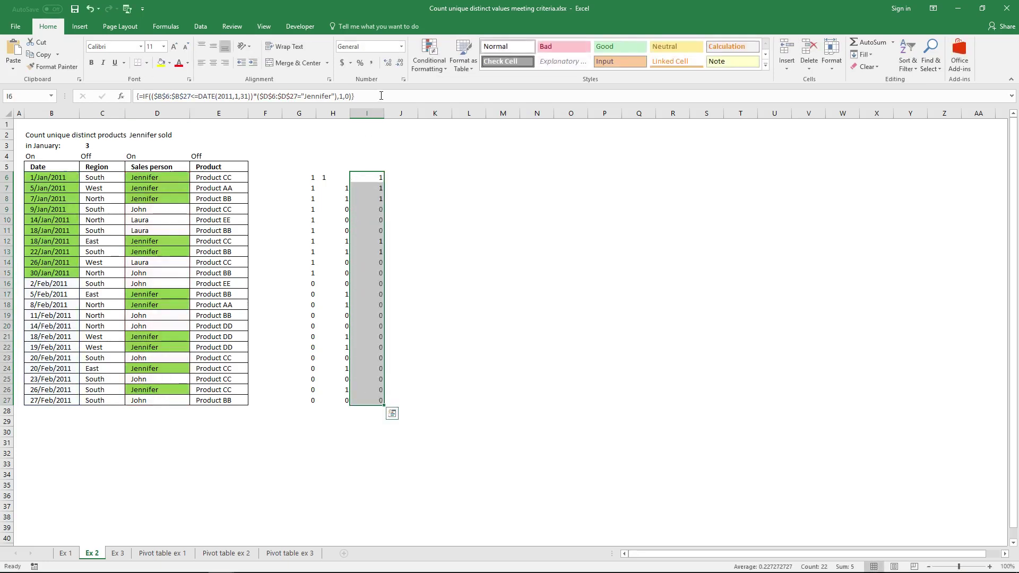
pyautogui.moveTo(373, 177); pyautogui.dragTo(372, 202)
pyautogui.moveTo(370, 237); pyautogui.dragTo(369, 251)
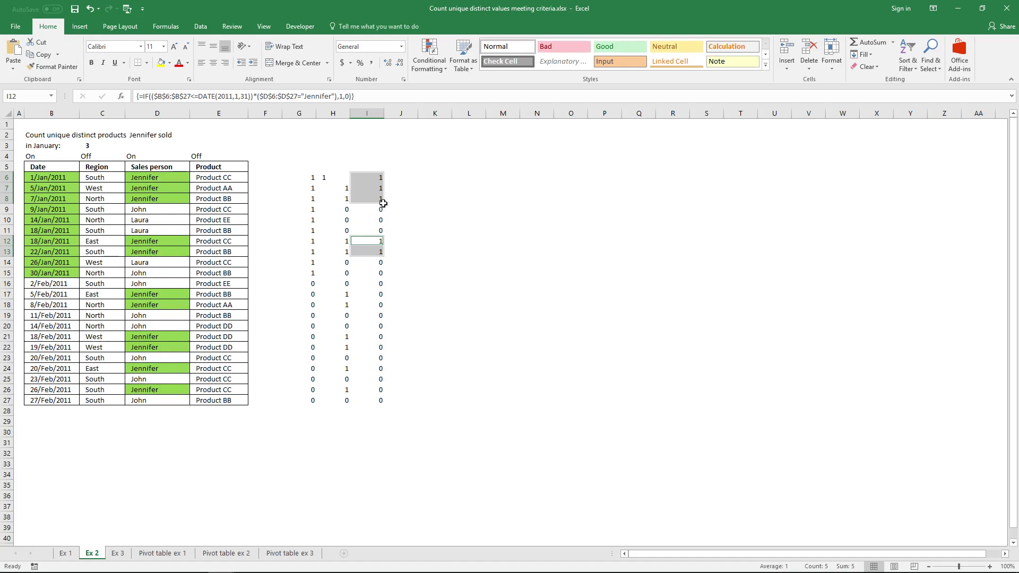
# - Set the highlight switch in E4 above the Product column to On
pyautogui.click(245, 157)
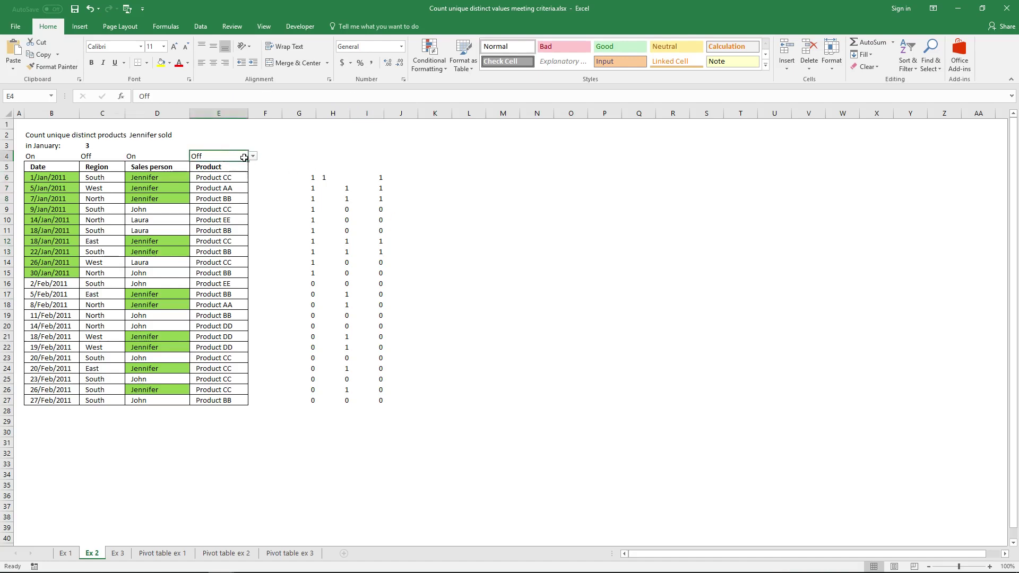
pyautogui.click(254, 156)
pyautogui.click(241, 163)
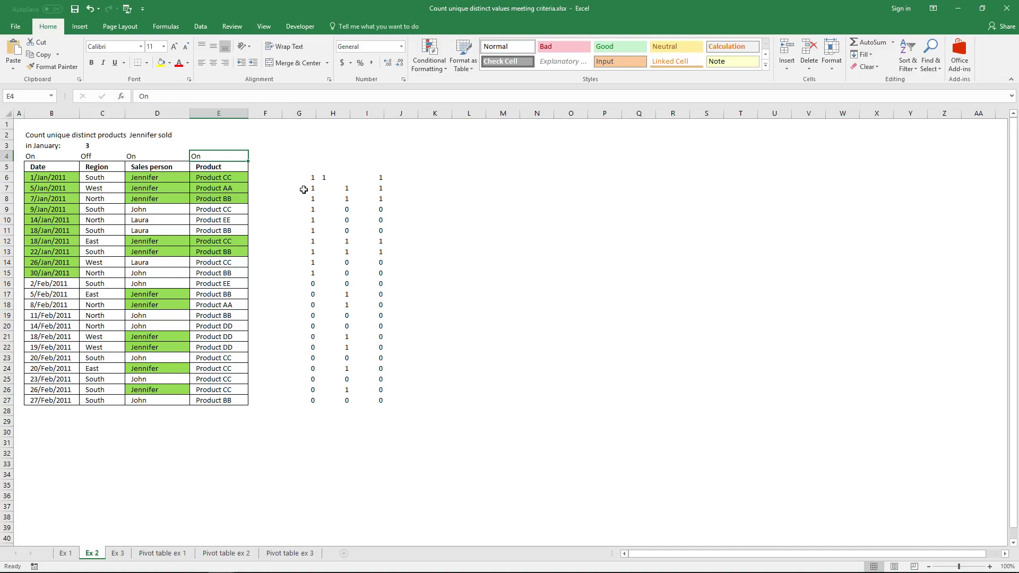
# - Enter =COUNTIFS($E$6:$E$27,$E$6:$E$27) in J6 as an array formula counting each product's occurrences
pyautogui.click(407, 178)
pyautogui.write('=')
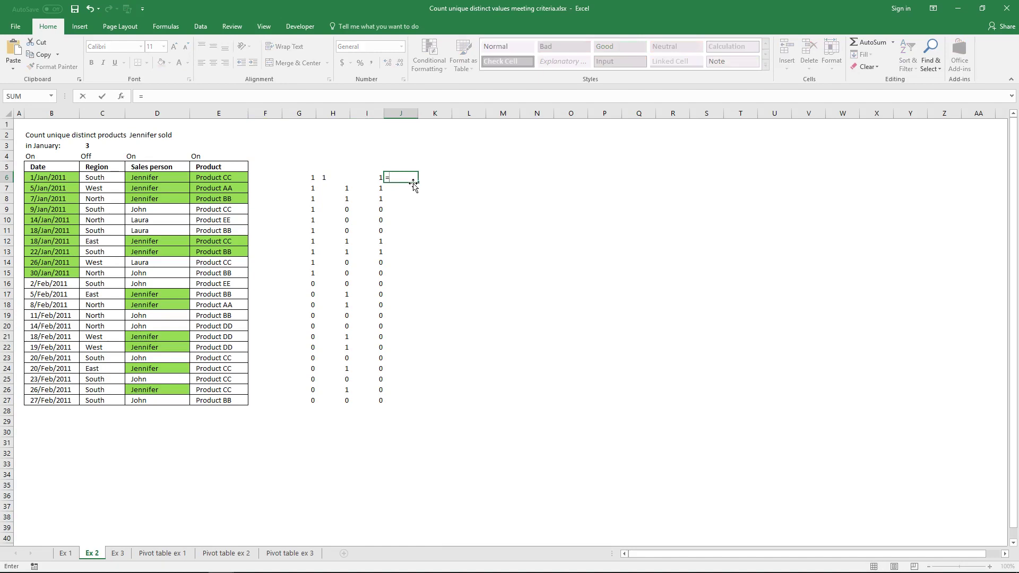
pyautogui.write('countifs')
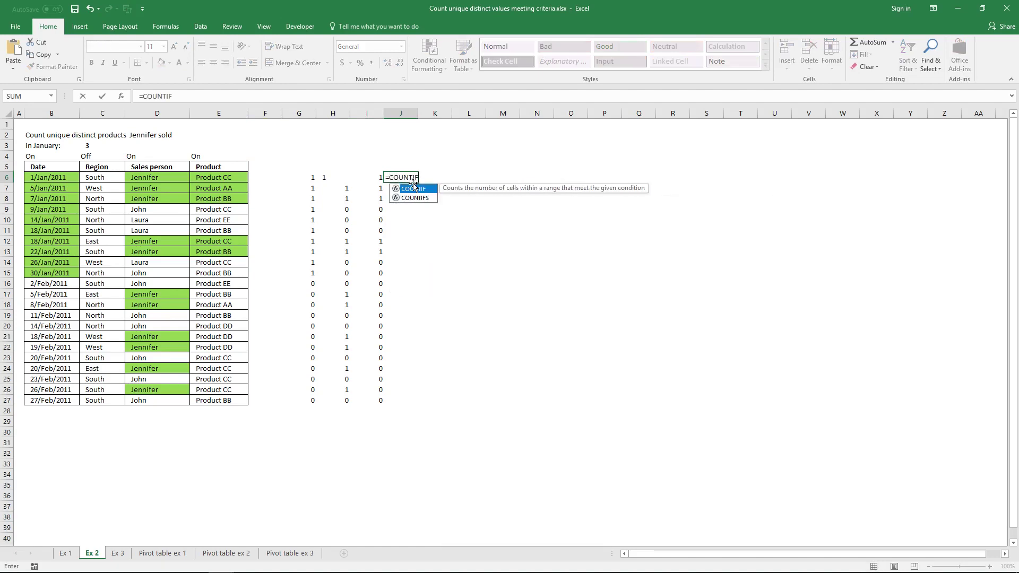
pyautogui.press('Tab')
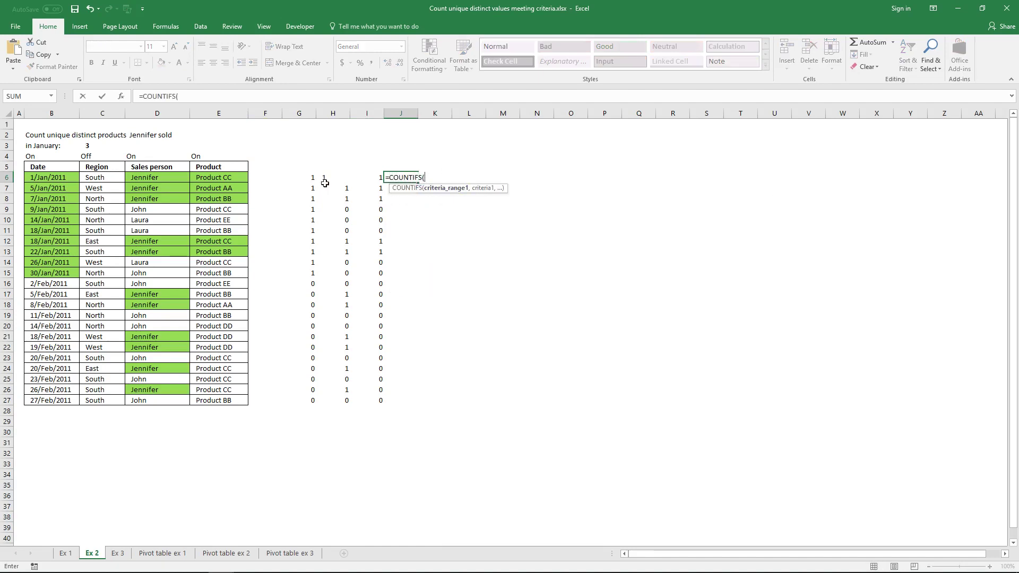
pyautogui.moveTo(218, 179); pyautogui.dragTo(214, 397)
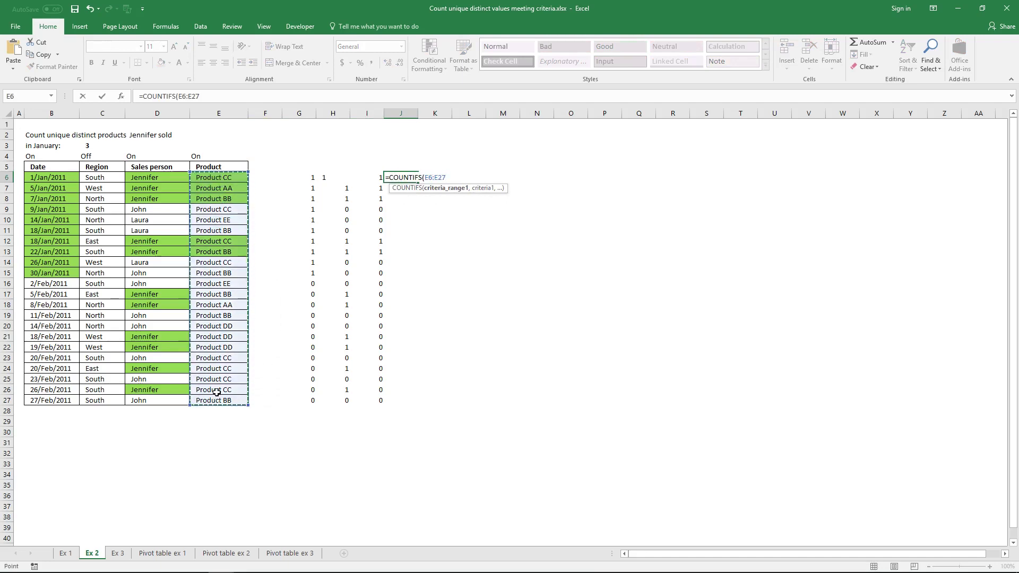
pyautogui.press('F4')
pyautogui.write(',')
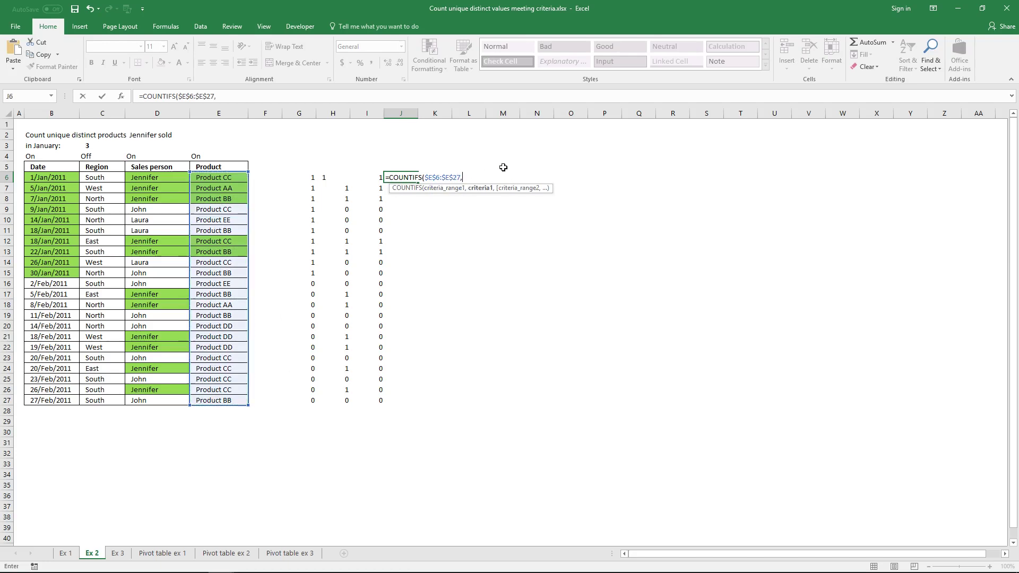
pyautogui.moveTo(234, 180); pyautogui.dragTo(230, 399)
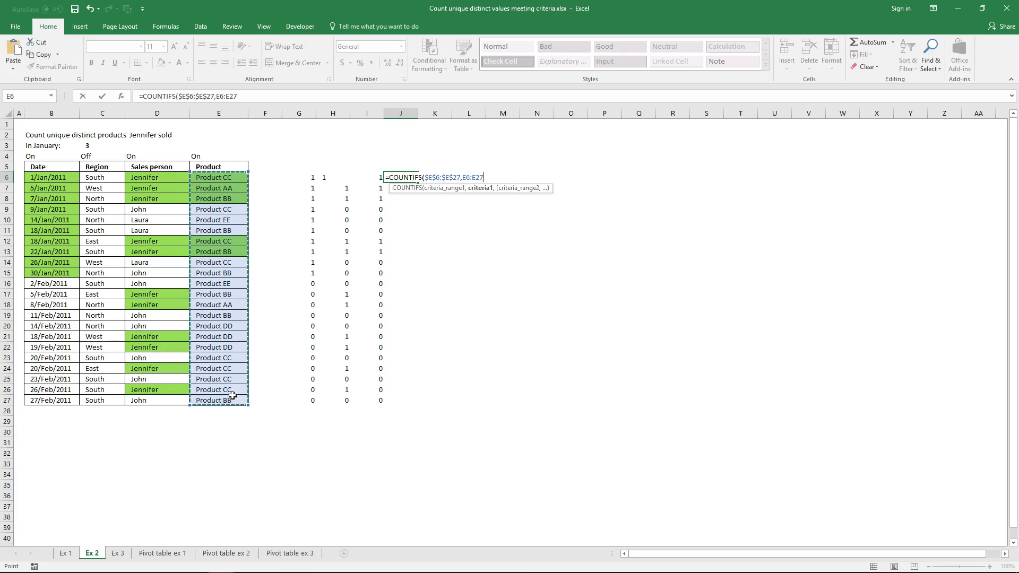
pyautogui.press('F4')
pyautogui.click(267, 97)
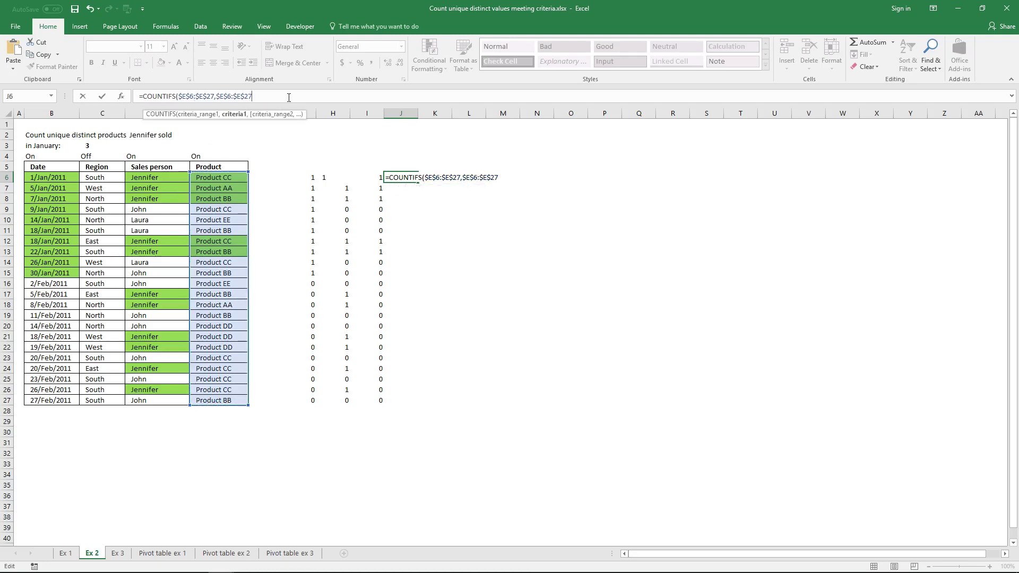
pyautogui.click(289, 97)
pyautogui.hotkey('ctrl', 'shift', 'Return')
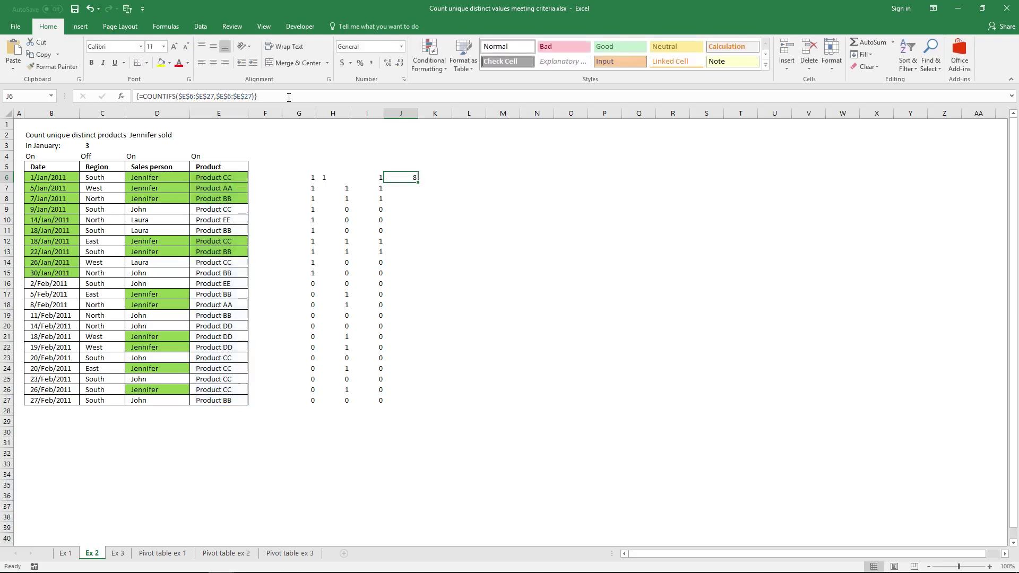
# - Extend the J6 COUNTIFS array formula over the range J6:J27
pyautogui.moveTo(409, 181); pyautogui.dragTo(413, 400)
pyautogui.click(323, 99)
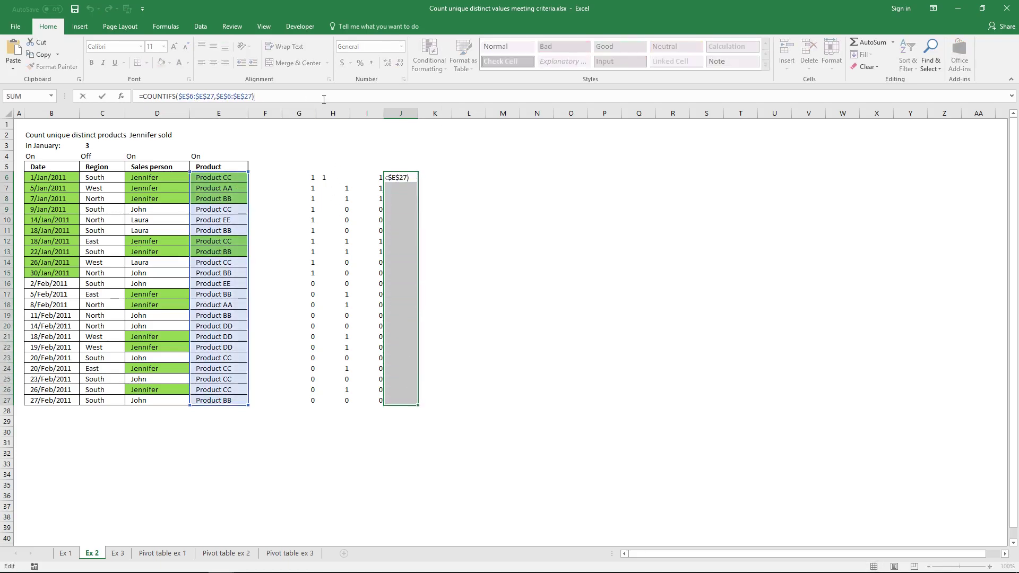
pyautogui.hotkey('ctrl', 'shift', 'Return')
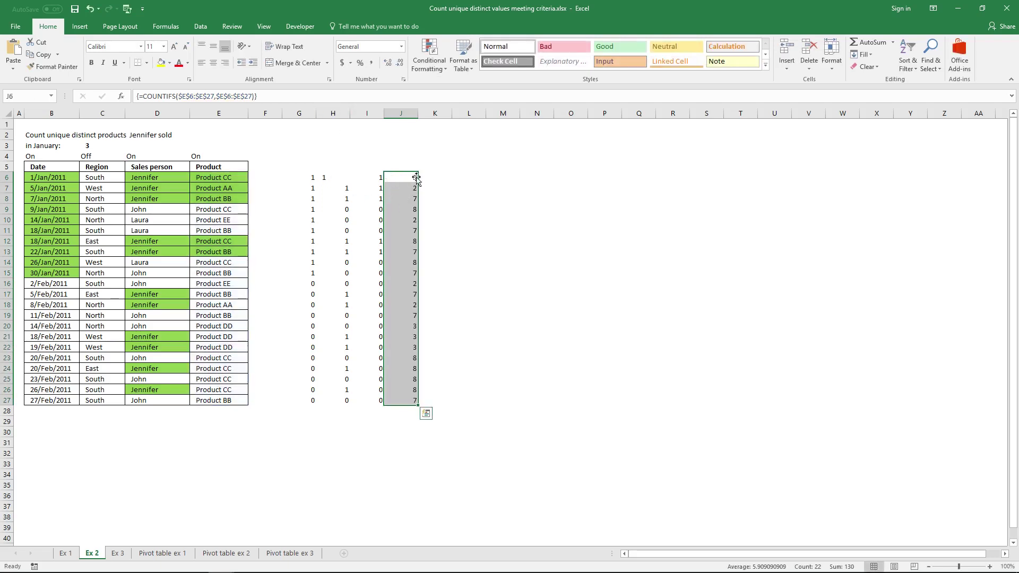
# - Examine the Product CC entries in the Product column against the COUNTIFS results in column J
pyautogui.click(226, 179)
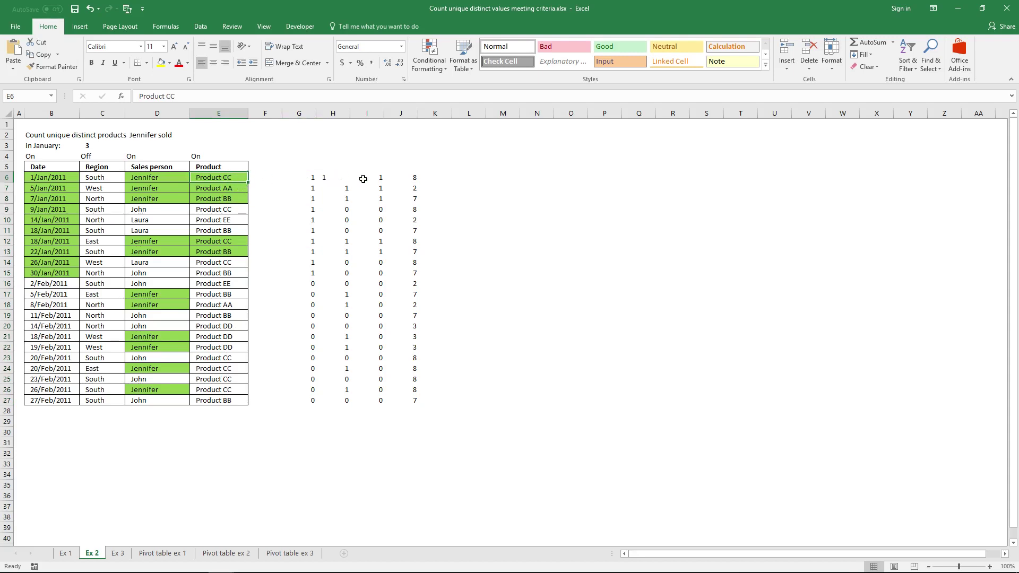
pyautogui.click(410, 179)
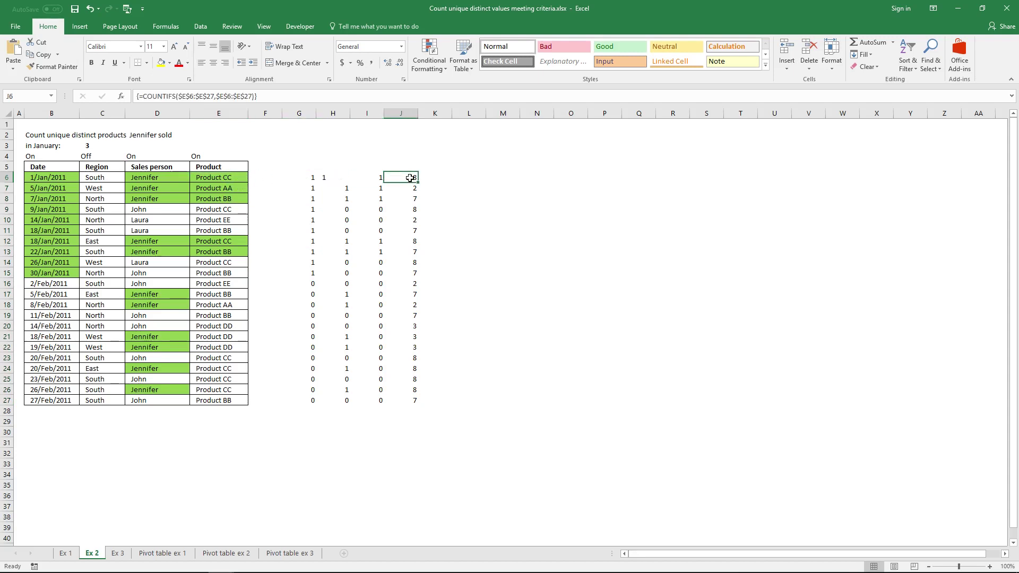
pyautogui.click(236, 178)
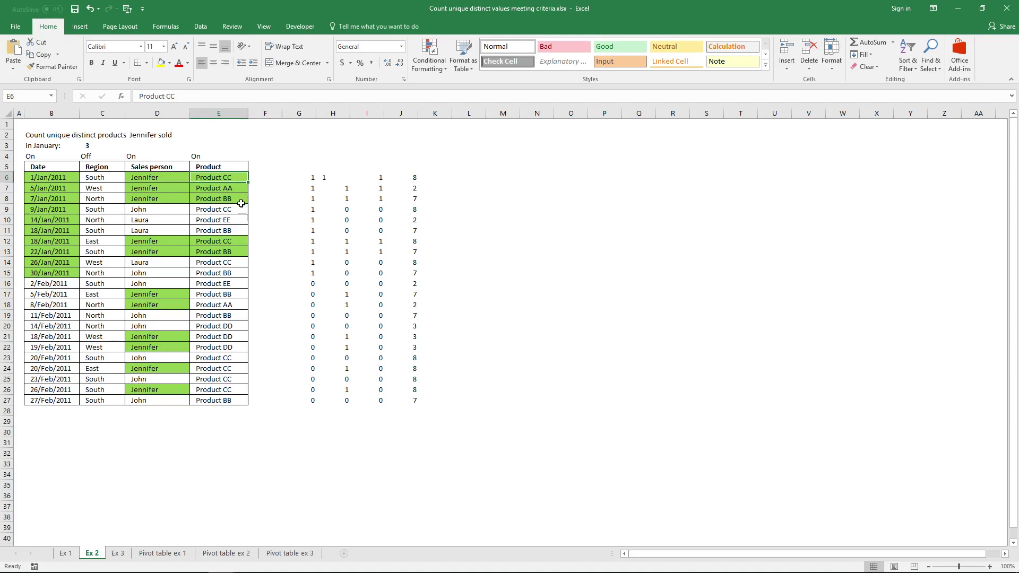
pyautogui.click(226, 210)
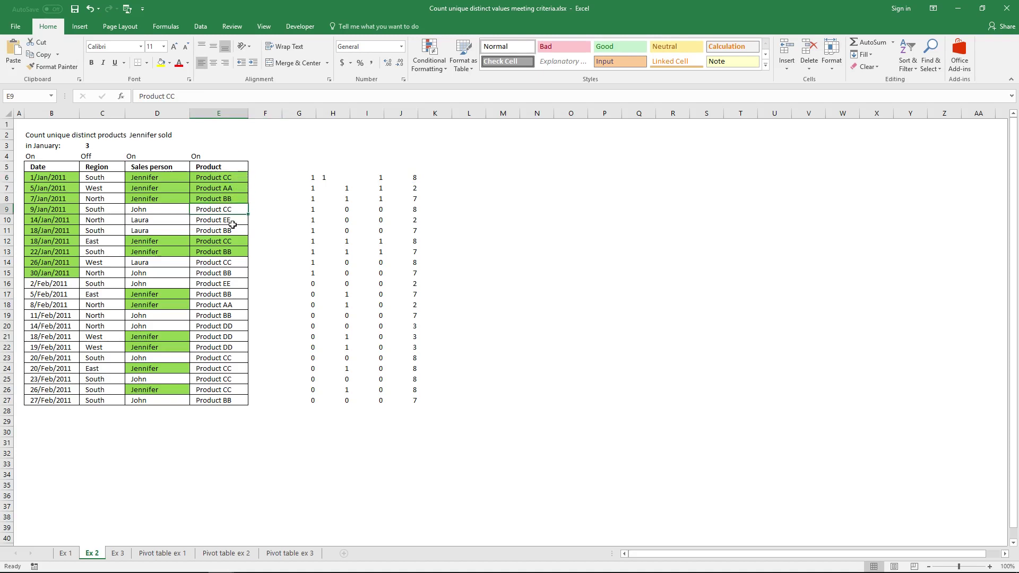
pyautogui.click(234, 250)
pyautogui.click(237, 262)
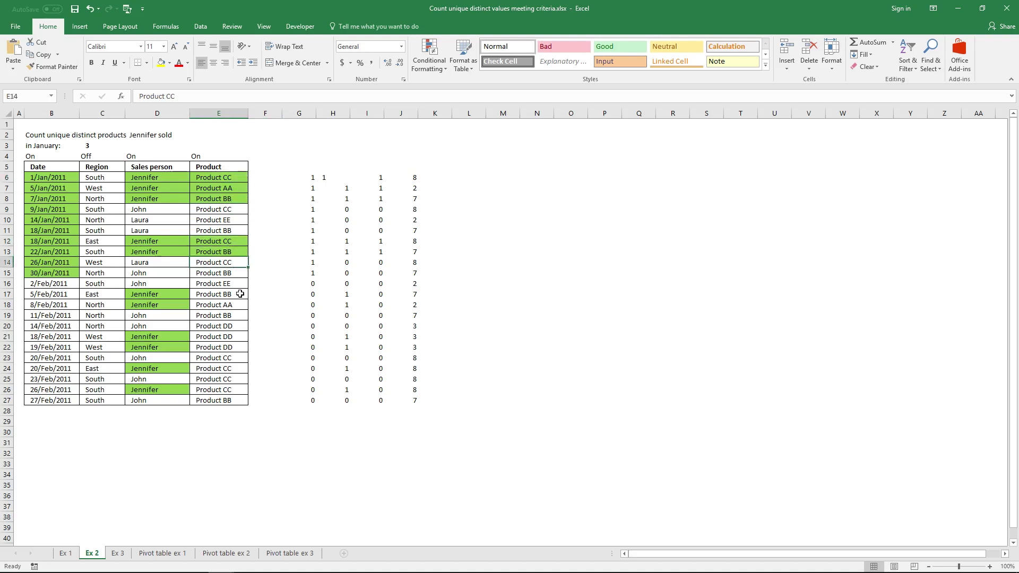
pyautogui.click(227, 358)
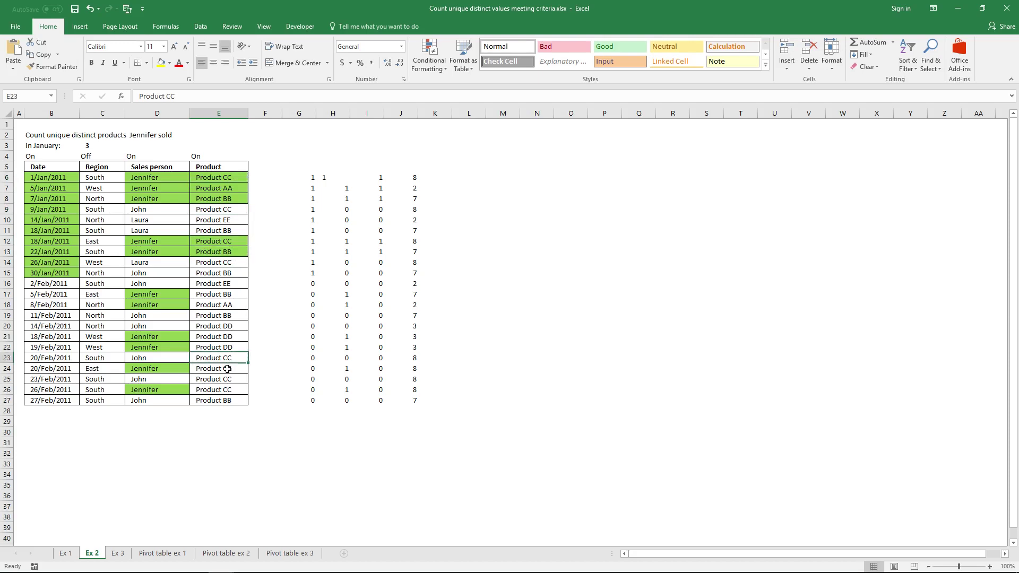
pyautogui.click(229, 369)
pyautogui.click(232, 379)
pyautogui.click(237, 391)
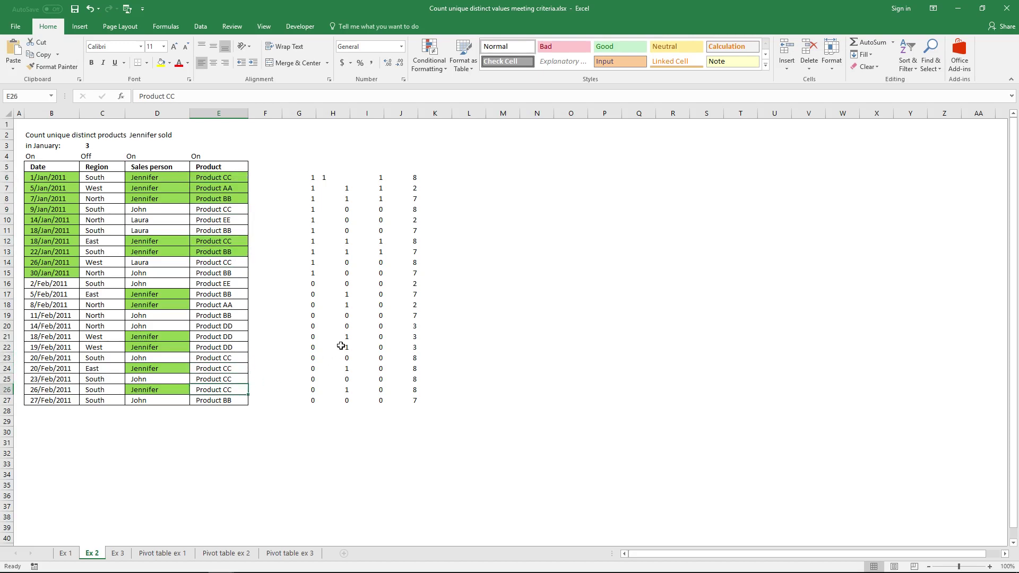
pyautogui.moveTo(413, 177); pyautogui.dragTo(411, 400)
pyautogui.click(435, 187)
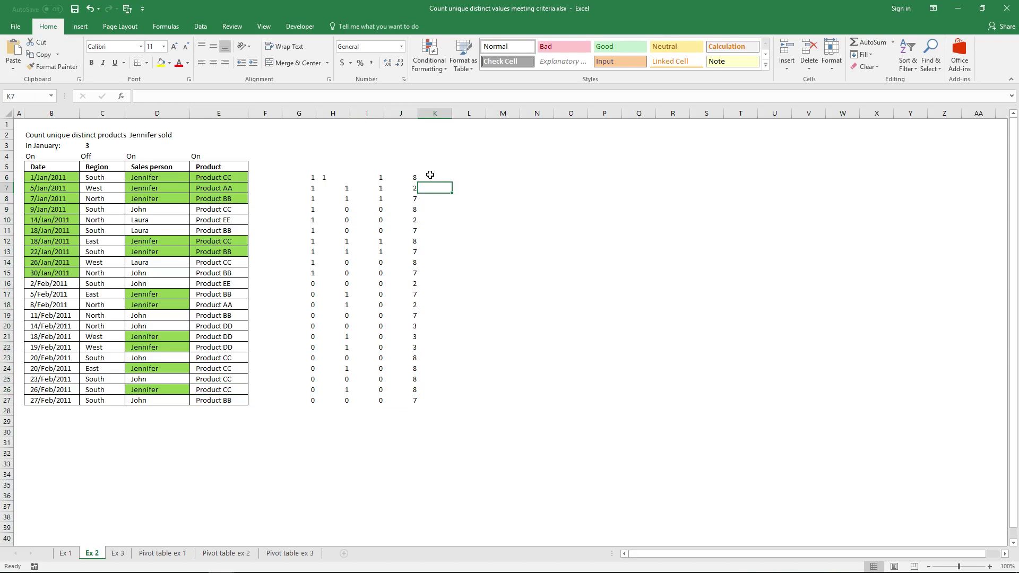
# - Copy the COUNTIFS formula text from J6 into K6, leaving the formula open for editing
pyautogui.click(412, 177)
pyautogui.click(279, 96)
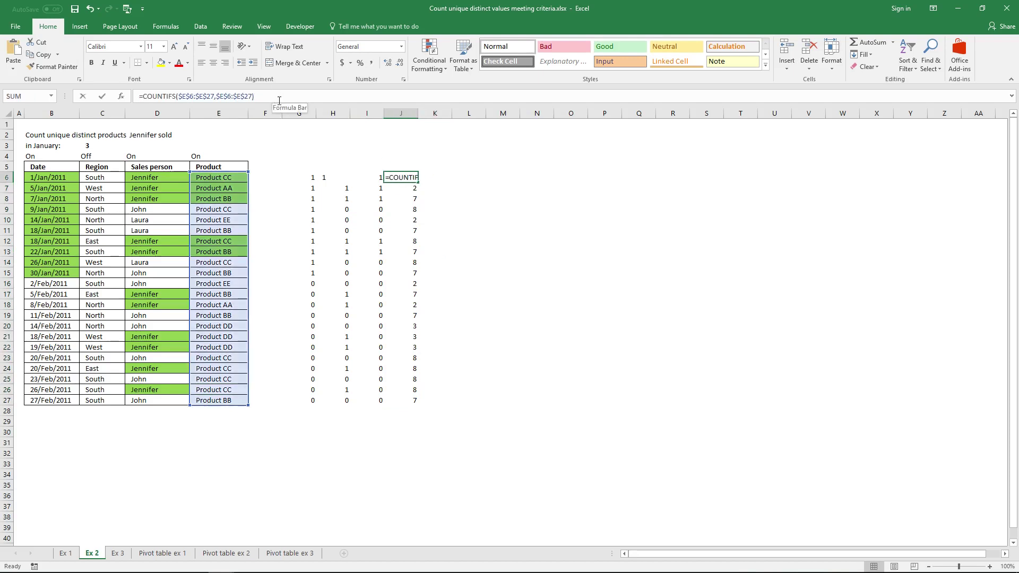
pyautogui.hotkey('shift', 'Home')
pyautogui.hotkey('ctrl', 'c')
pyautogui.hotkey('ctrl', 'shift', 'Return')
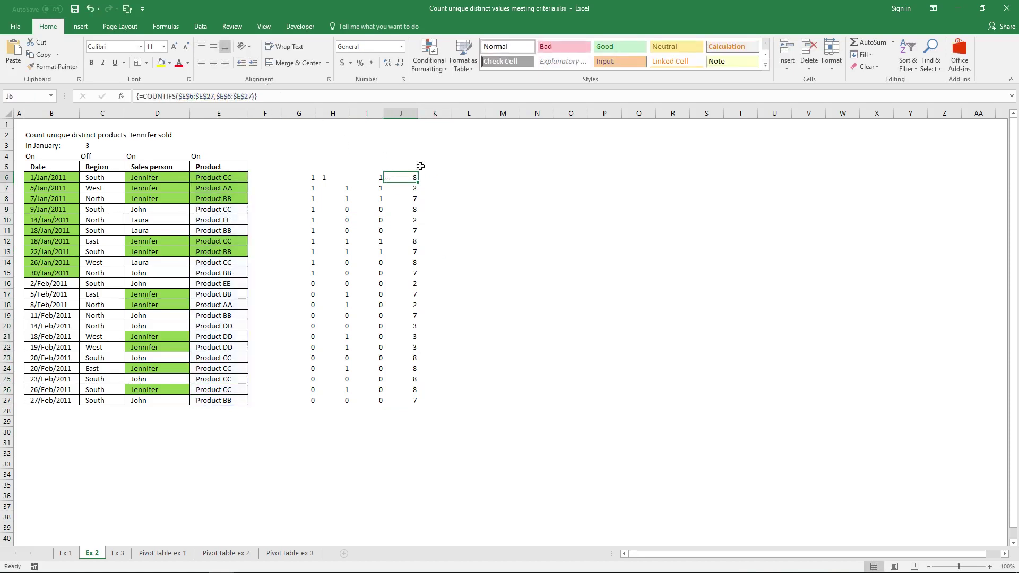
pyautogui.press('Right')
pyautogui.click(328, 94)
pyautogui.hotkey('ctrl', 'v')
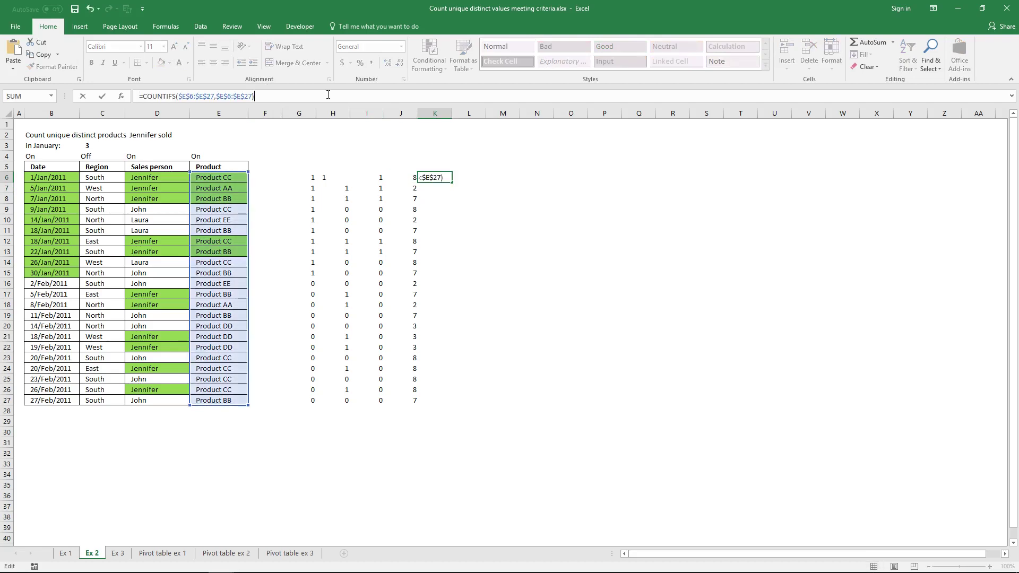
# - Enter =1/COUNTIFS($E$6:$E$27,$E$6:$E$27) in K6 as an array formula
pyautogui.click(142, 96)
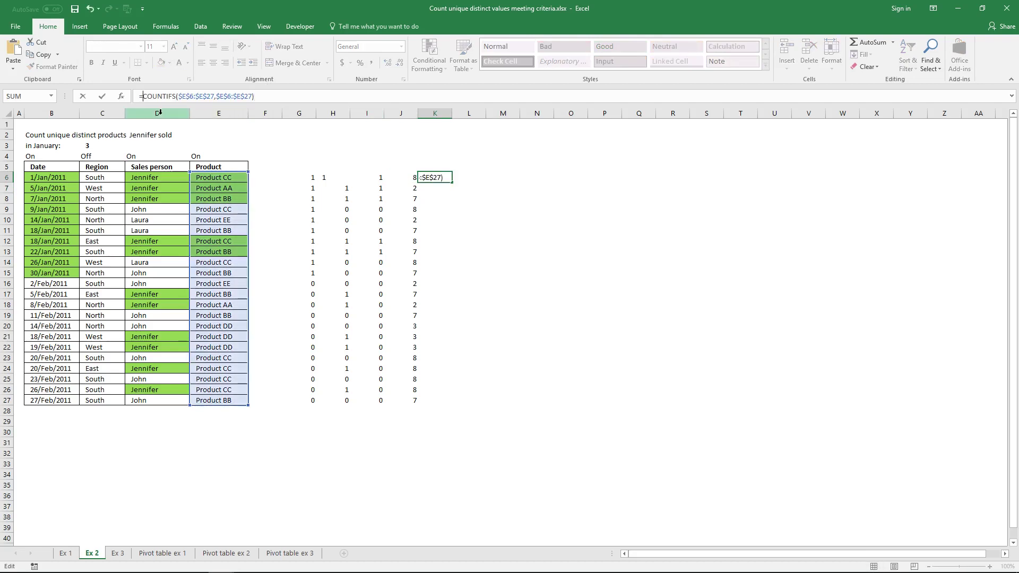
pyautogui.write('1/')
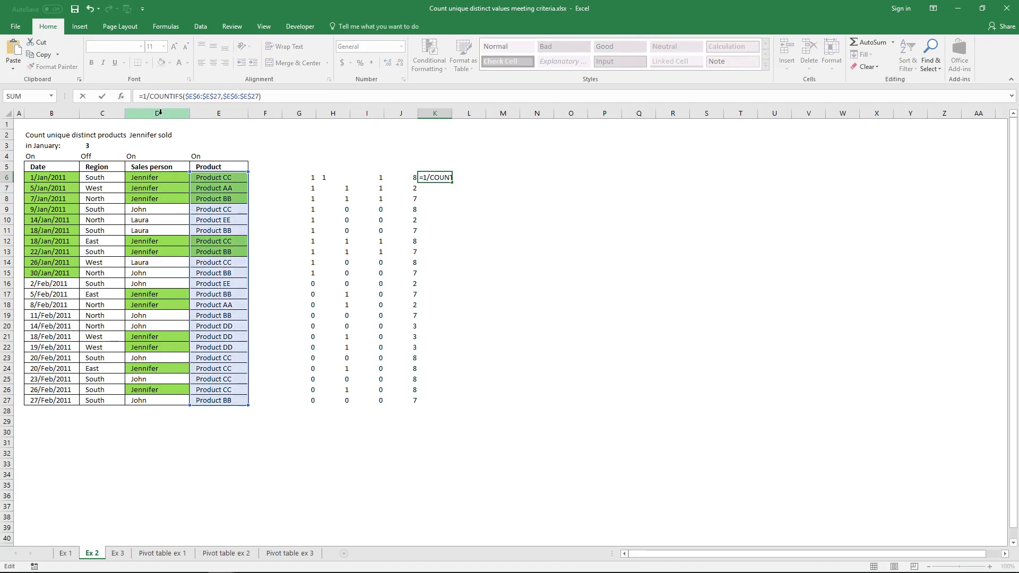
pyautogui.hotkey('ctrl', 'shift', 'Return')
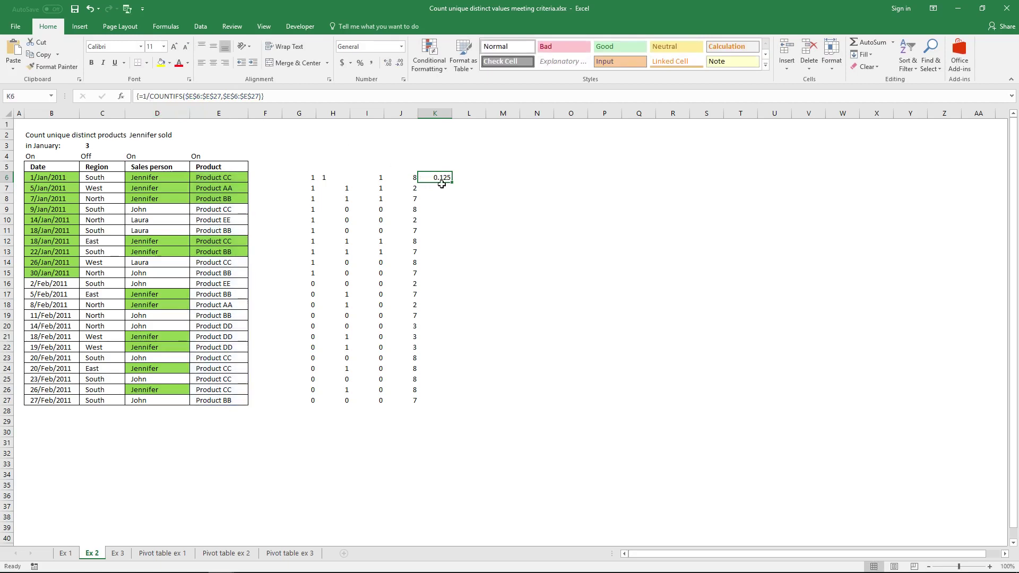
# - Extend the K6 1/COUNTIFS array formula over the range K6:K27
pyautogui.moveTo(443, 179); pyautogui.dragTo(444, 402)
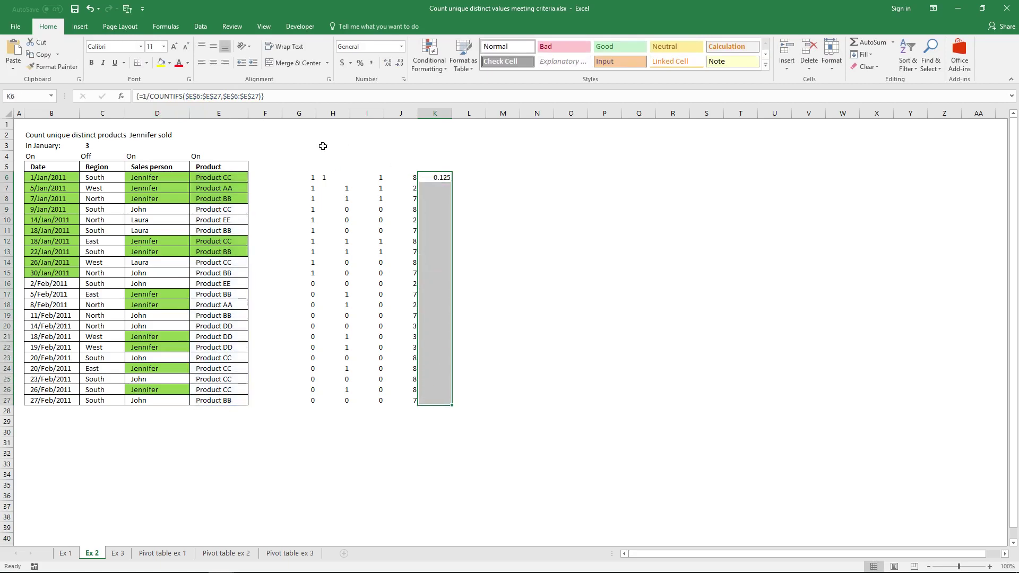
pyautogui.click(313, 98)
pyautogui.hotkey('ctrl', 'shift', 'Return')
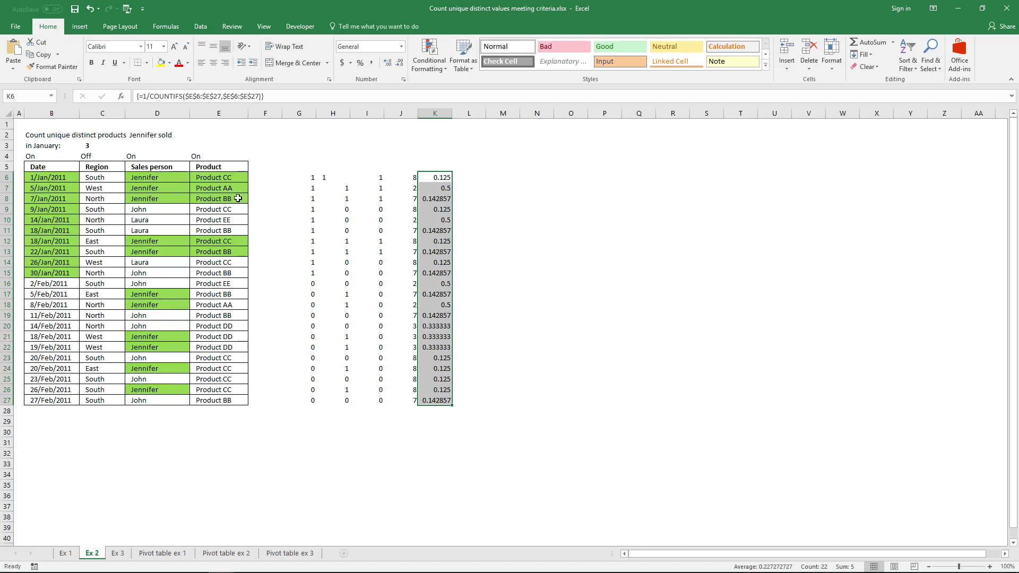
# - Total the column K fractions in K28 with =SUM(K6:K27)
pyautogui.click(436, 411)
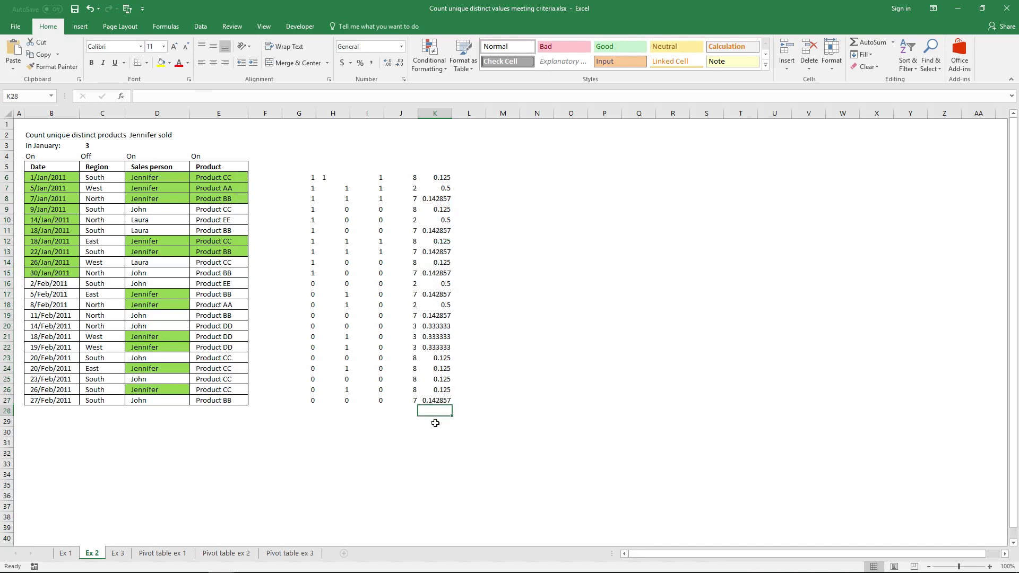
pyautogui.write('=SUM(')
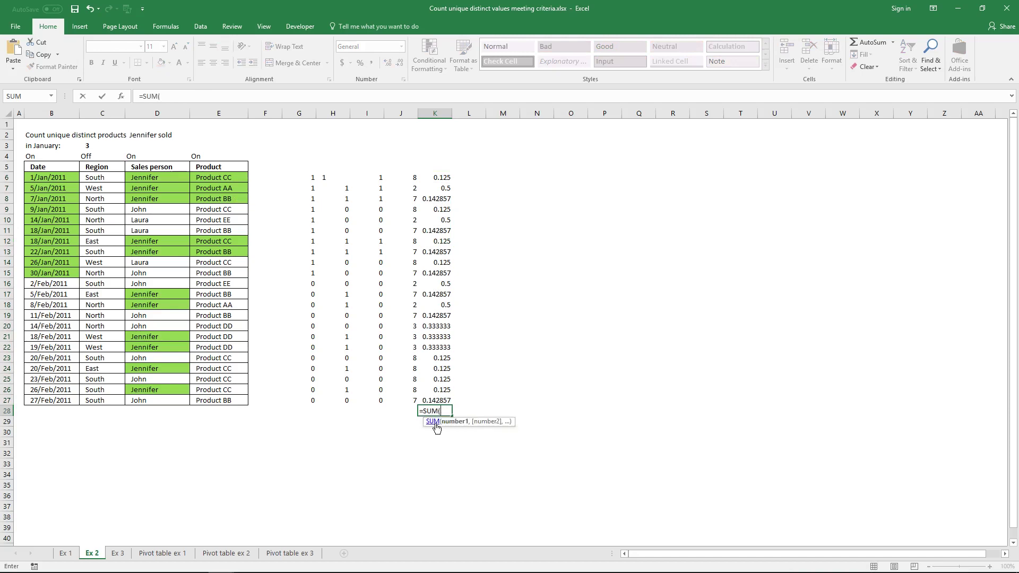
pyautogui.moveTo(441, 401); pyautogui.dragTo(447, 178)
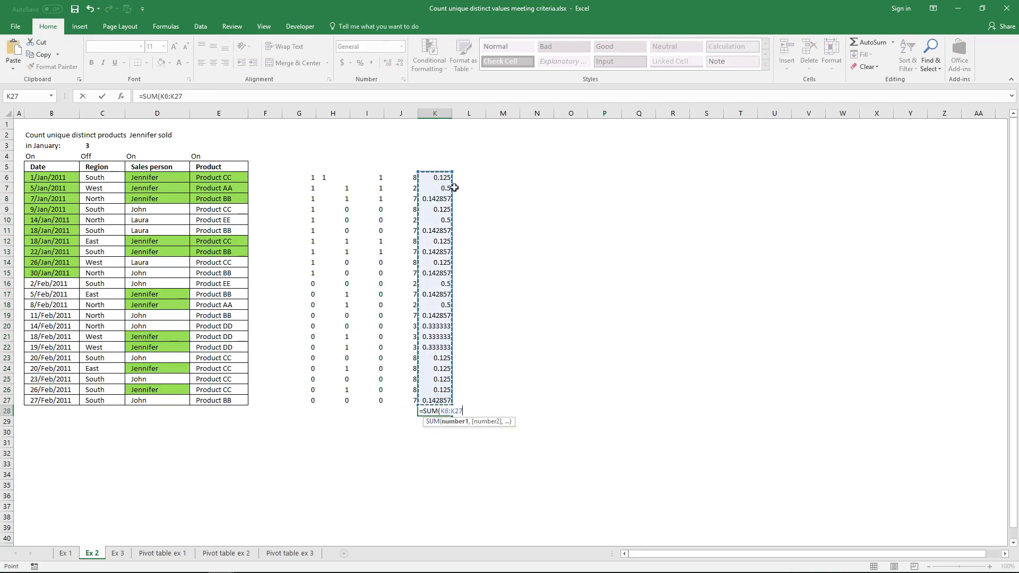
pyautogui.write(')')
pyautogui.press('Return')
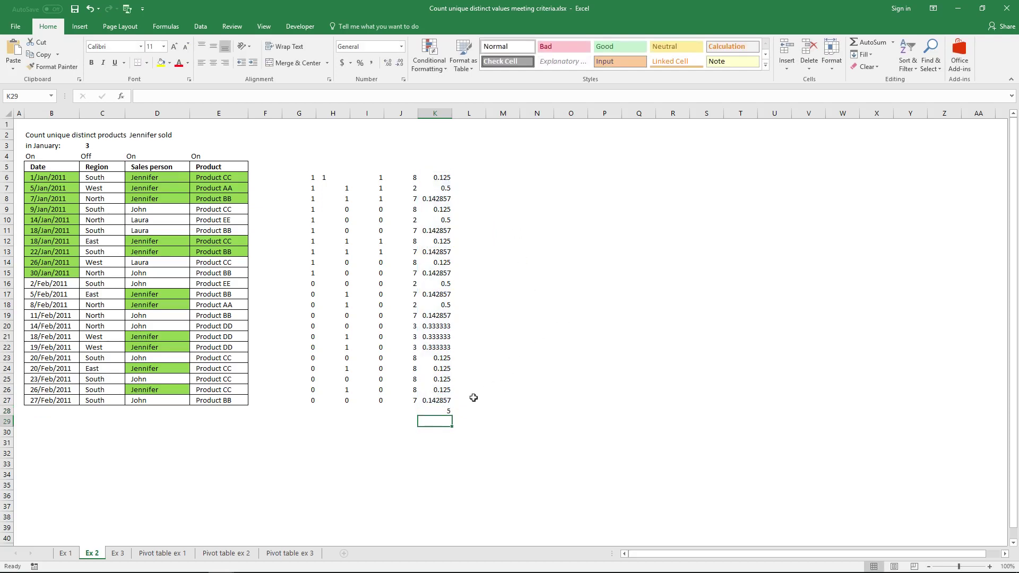
# - Examine the first occurrence of each distinct product in the Product column
pyautogui.moveTo(227, 178); pyautogui.dragTo(226, 207)
pyautogui.click(228, 189)
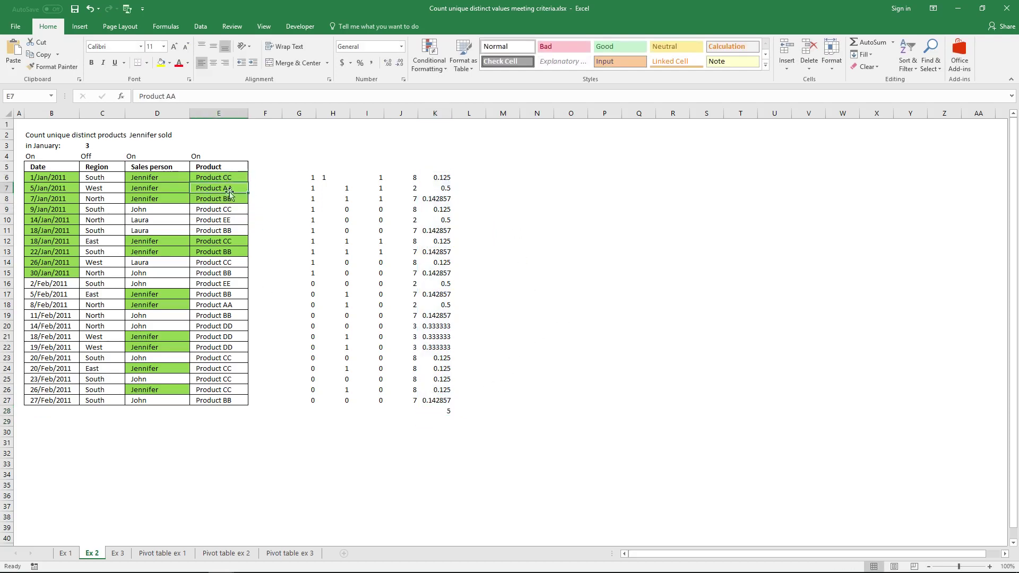
pyautogui.click(229, 200)
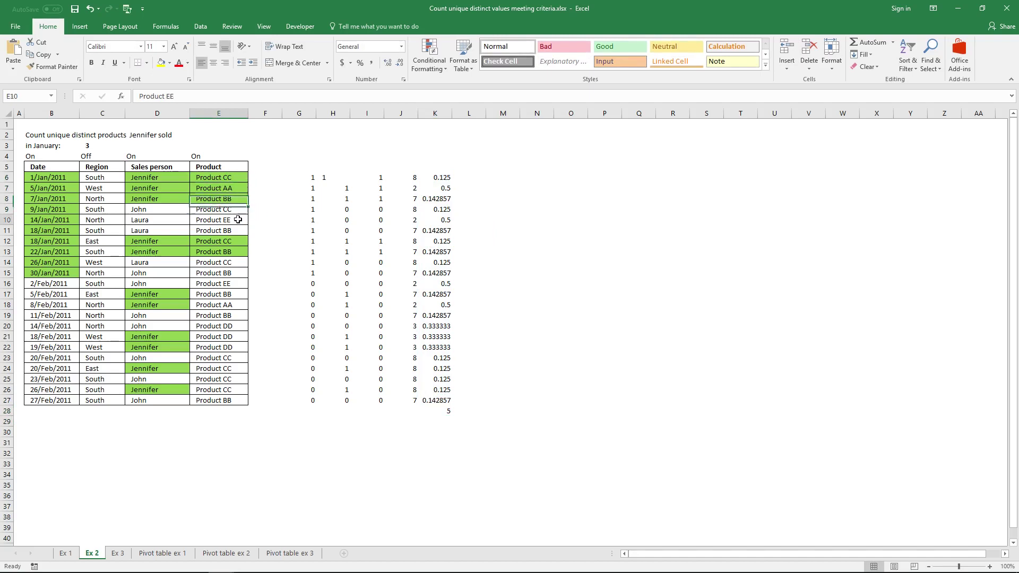
pyautogui.click(237, 219)
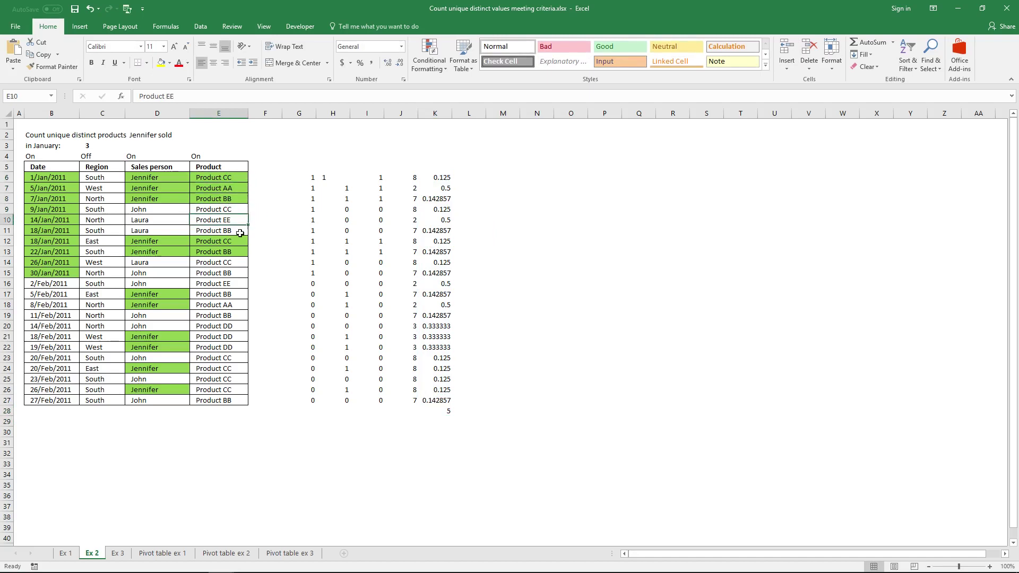
pyautogui.click(236, 326)
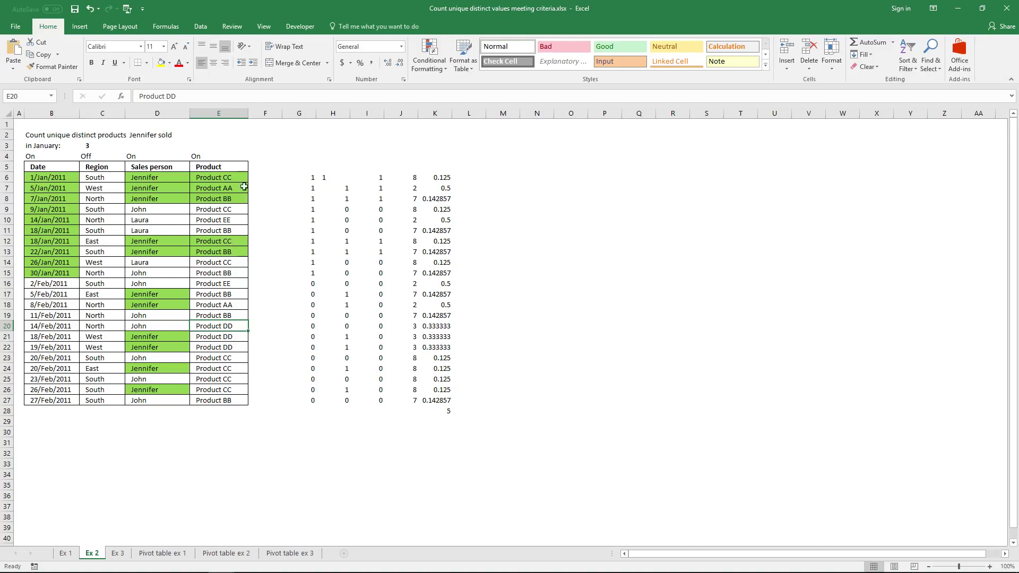
# - Enter =SUM(K6:K8,K12:K13) in L15 to add the fractions of the rows meeting both conditions
pyautogui.click(477, 291)
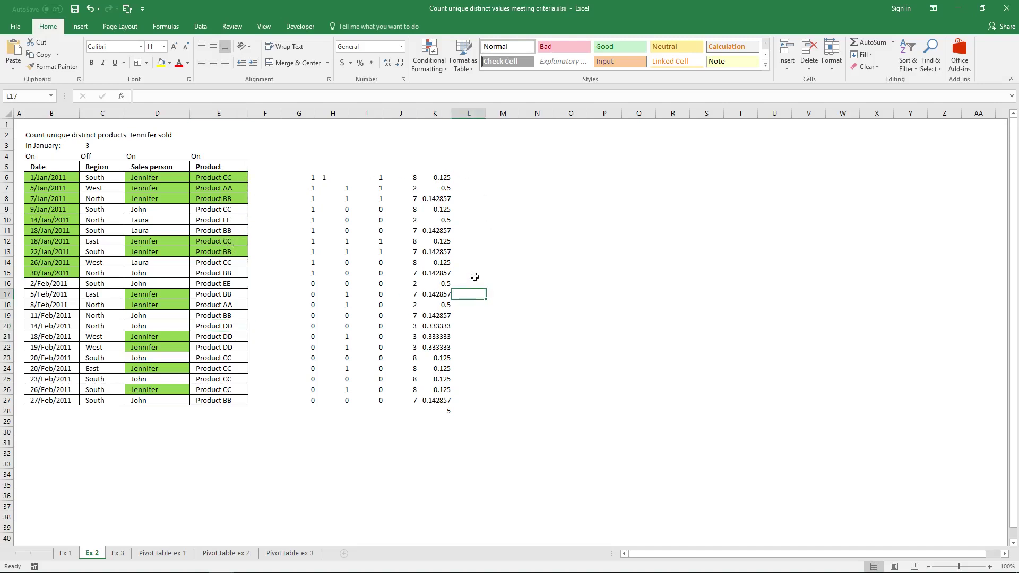
pyautogui.click(473, 271)
pyautogui.write('=')
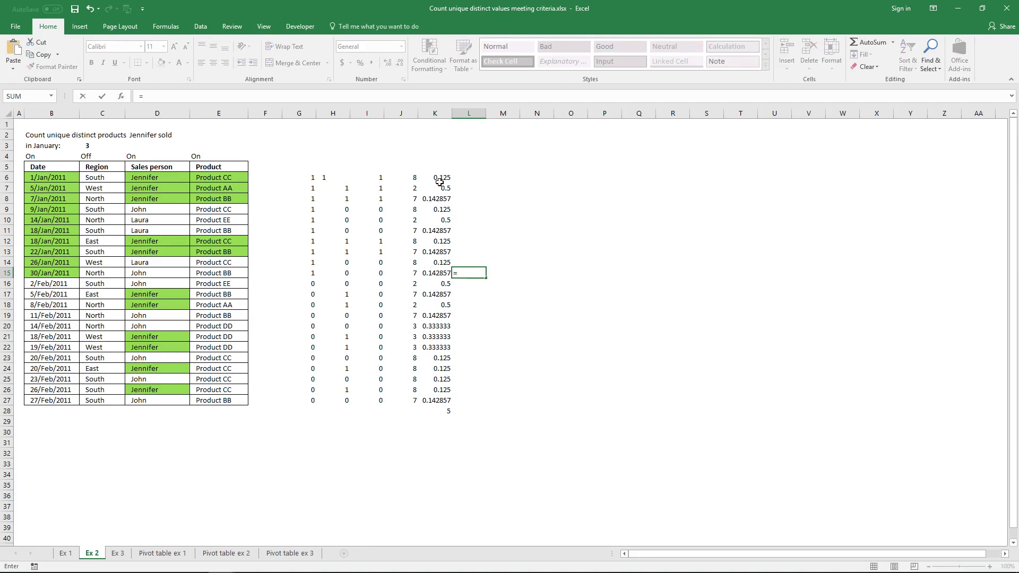
pyautogui.write('SUM')
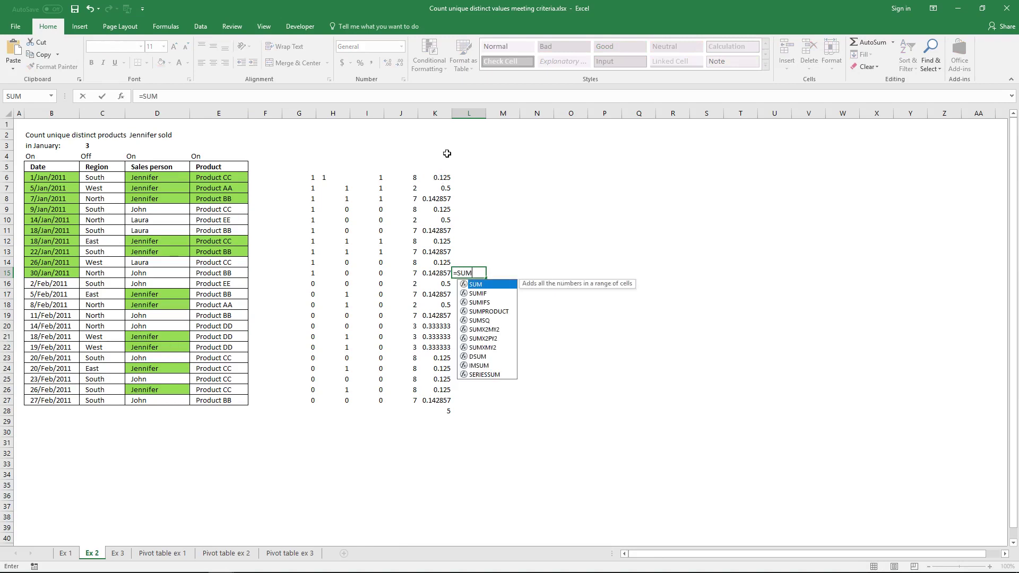
pyautogui.write('(')
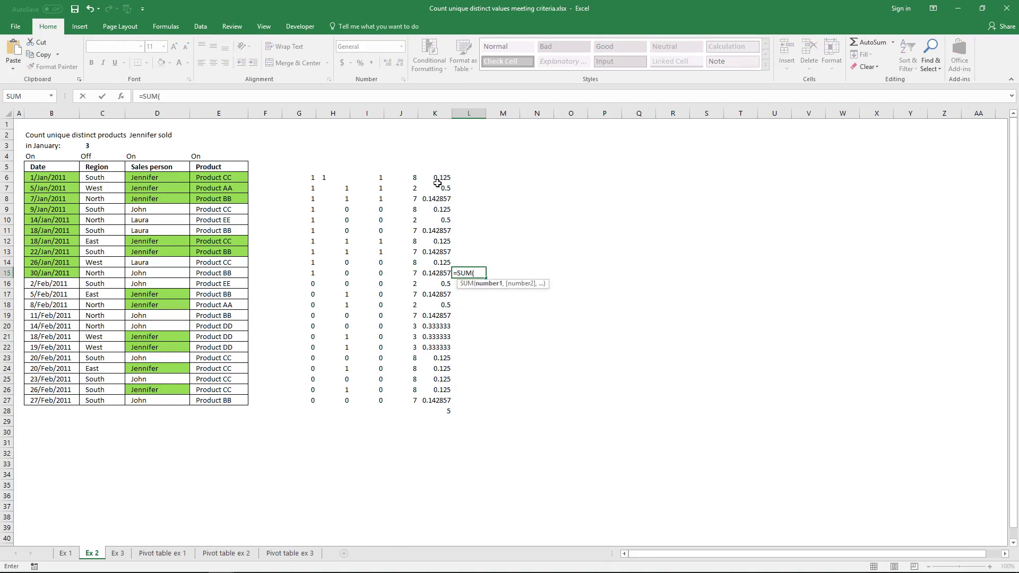
pyautogui.moveTo(438, 183); pyautogui.dragTo(452, 201)
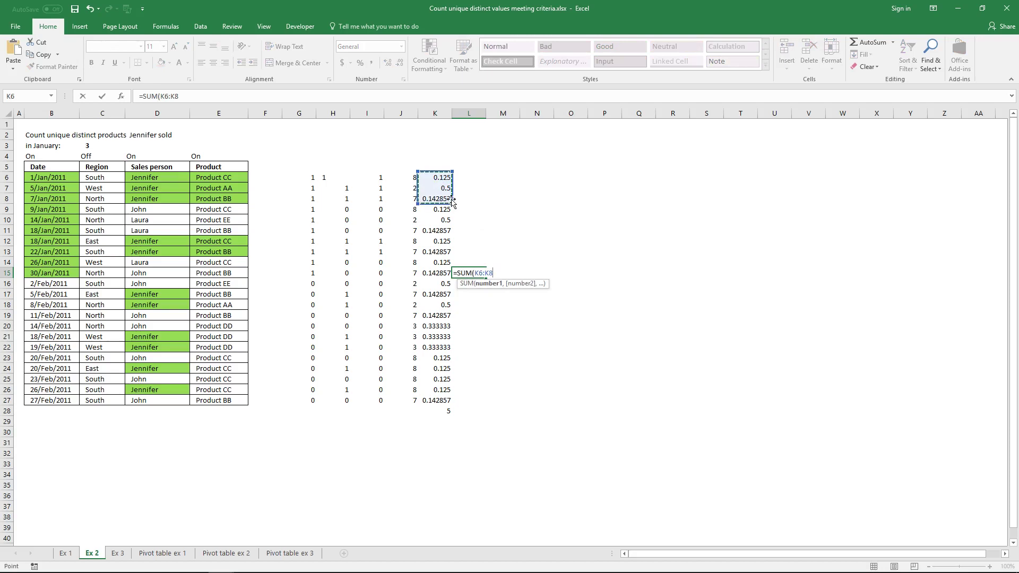
pyautogui.write(',')
pyautogui.moveTo(433, 240); pyautogui.dragTo(439, 253)
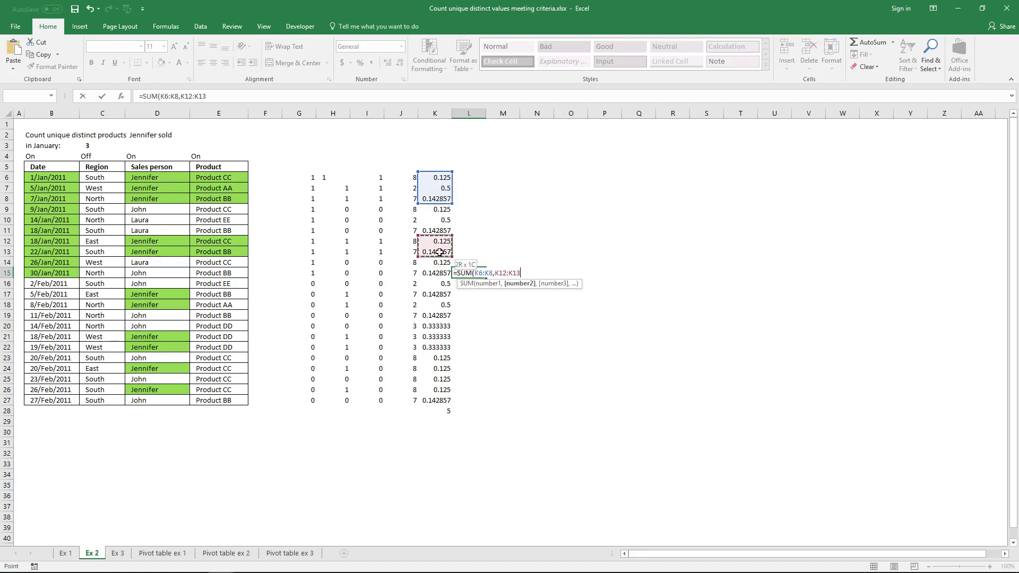
pyautogui.write(')')
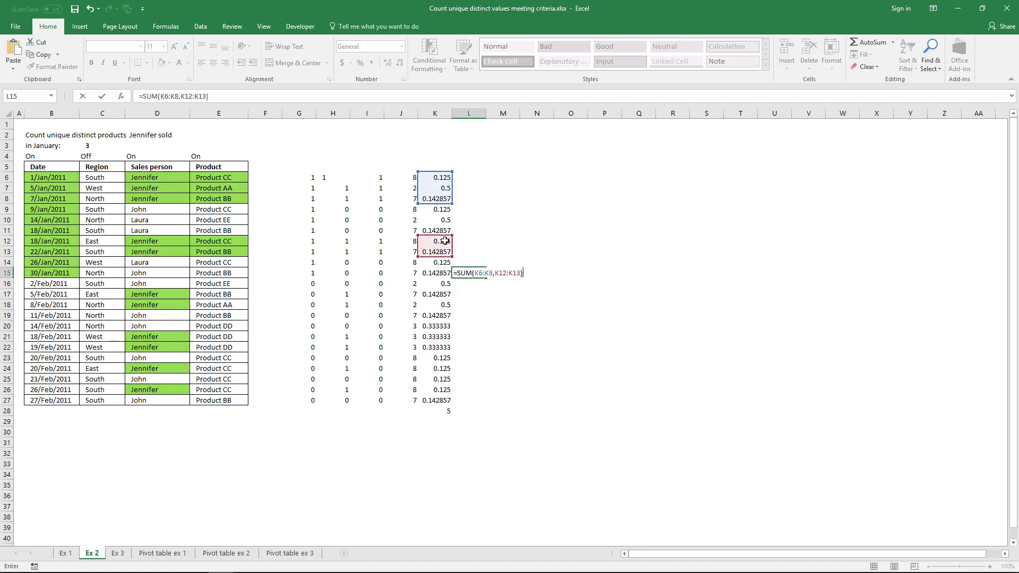
pyautogui.press('Return')
pyautogui.click(474, 273)
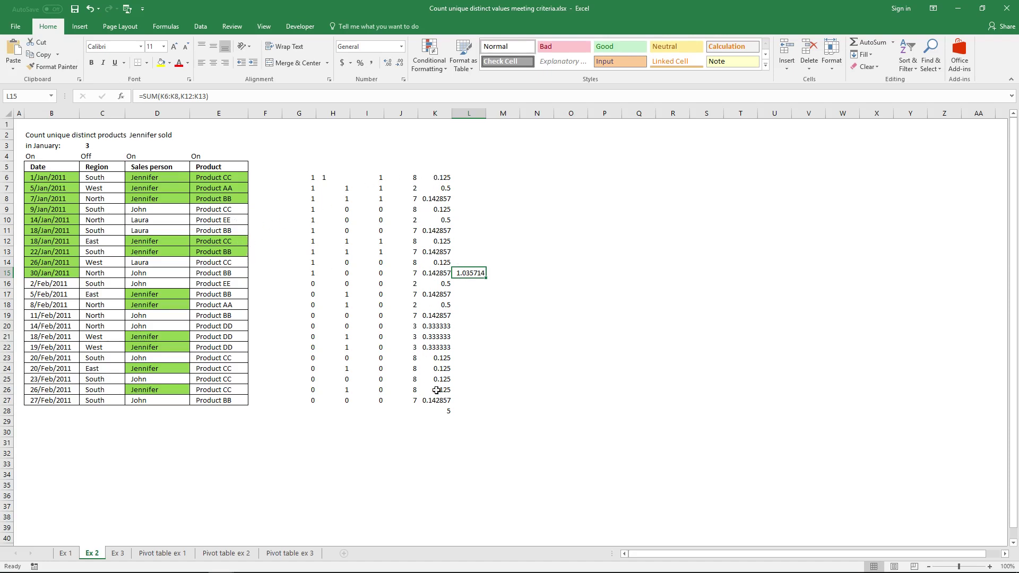
# - Copy the 1/COUNTIFS formula text from K6 into M6, leaving the formula open for editing
pyautogui.click(438, 180)
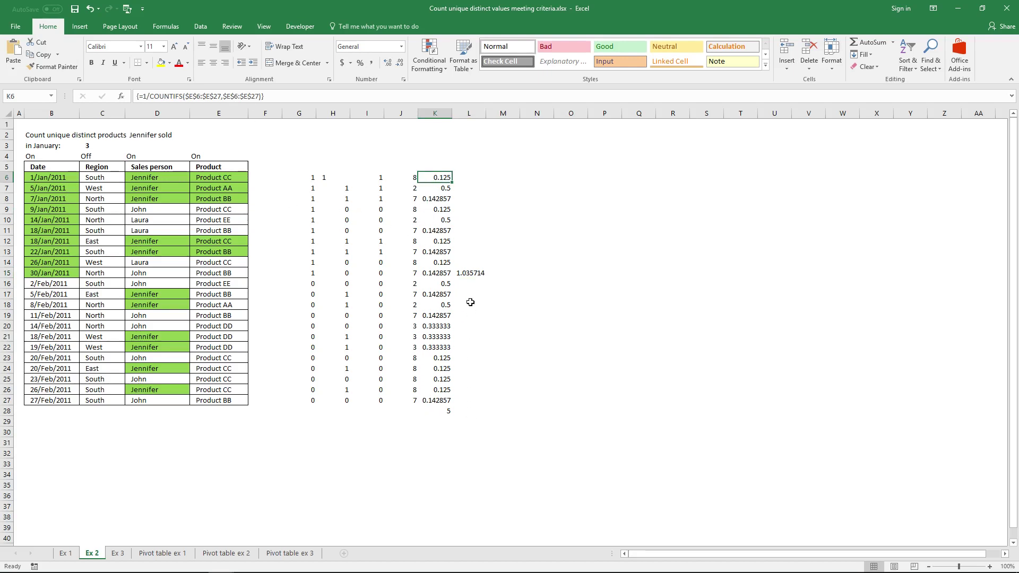
pyautogui.click(338, 100)
pyautogui.hotkey('shift', 'Home')
pyautogui.hotkey('ctrl', 'c')
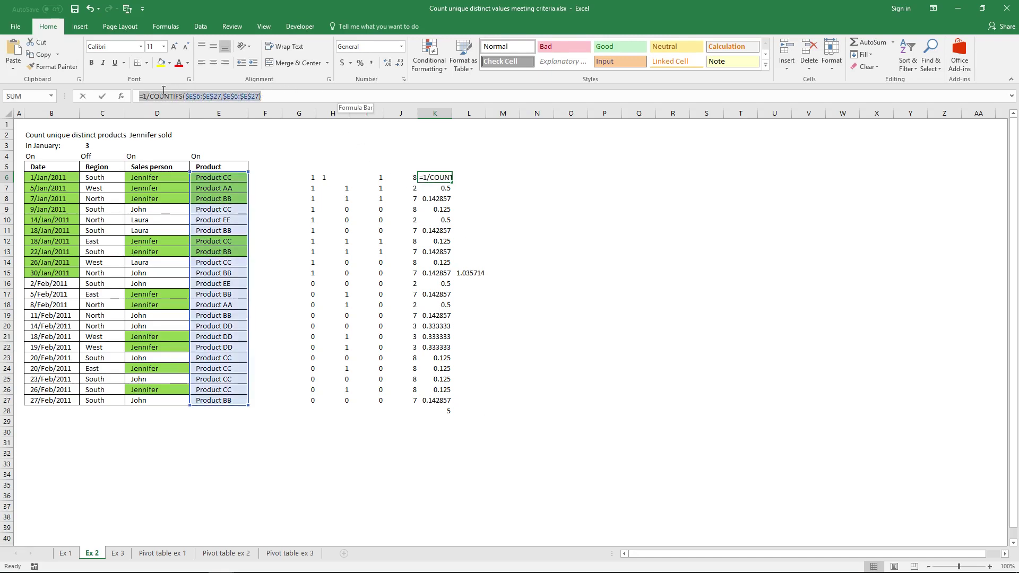
pyautogui.press('Escape')
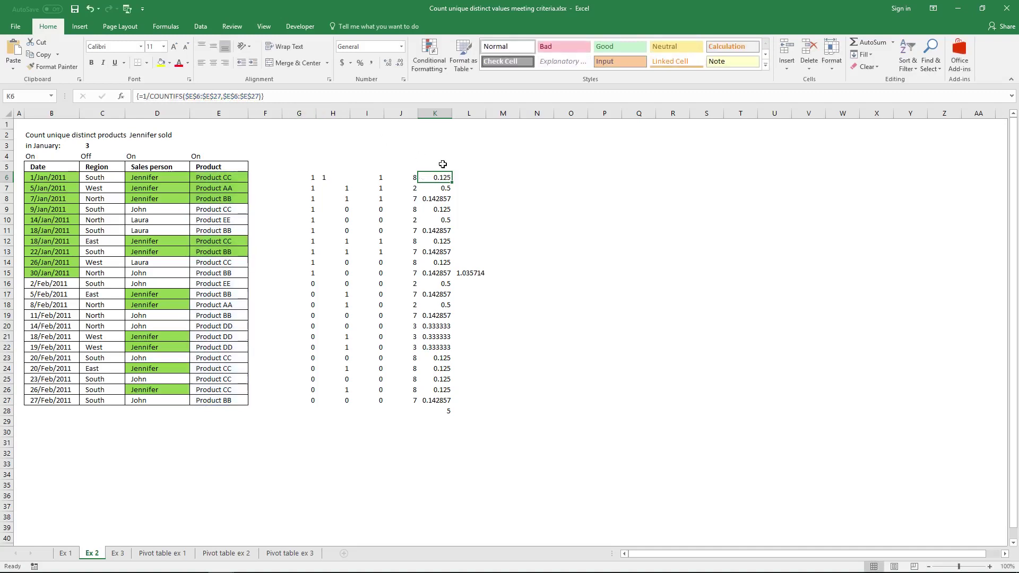
pyautogui.click(504, 176)
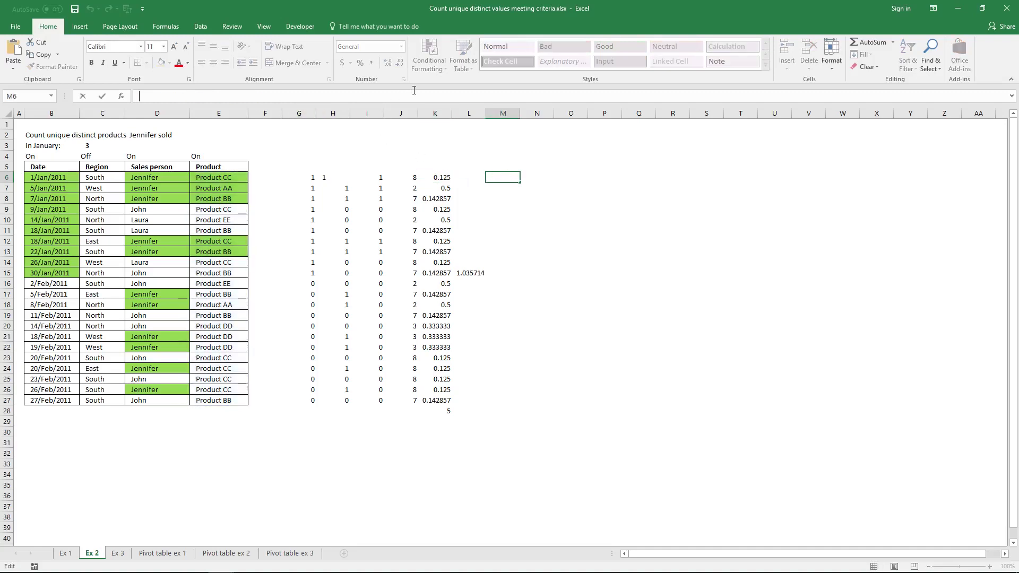
pyautogui.click(358, 92)
pyautogui.hotkey('ctrl', 'v')
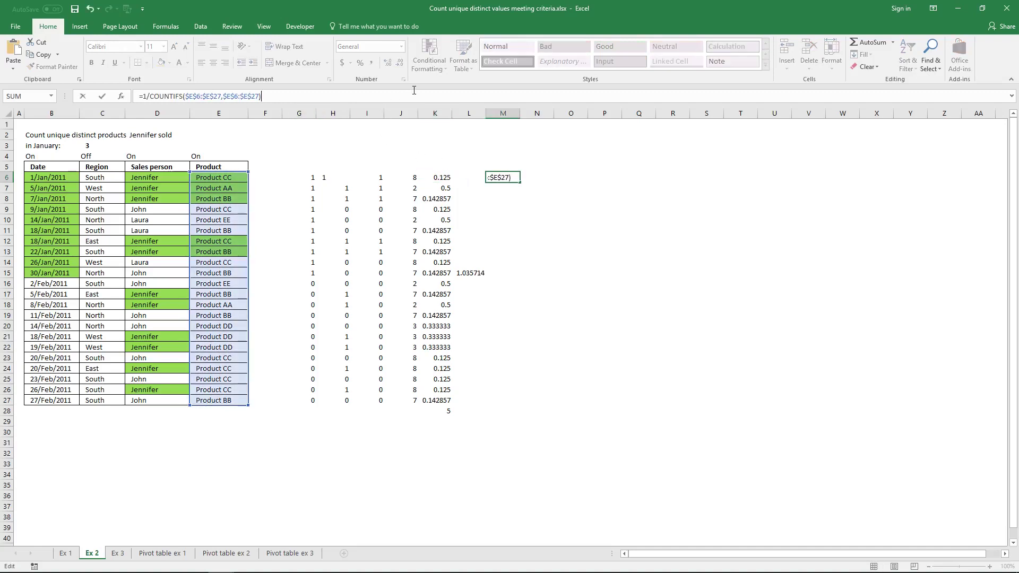
# - Insert the sales person criteria pair $D$6:$D$27,$D$6 as the first COUNTIFS arguments in the M6 formula
pyautogui.click(187, 96)
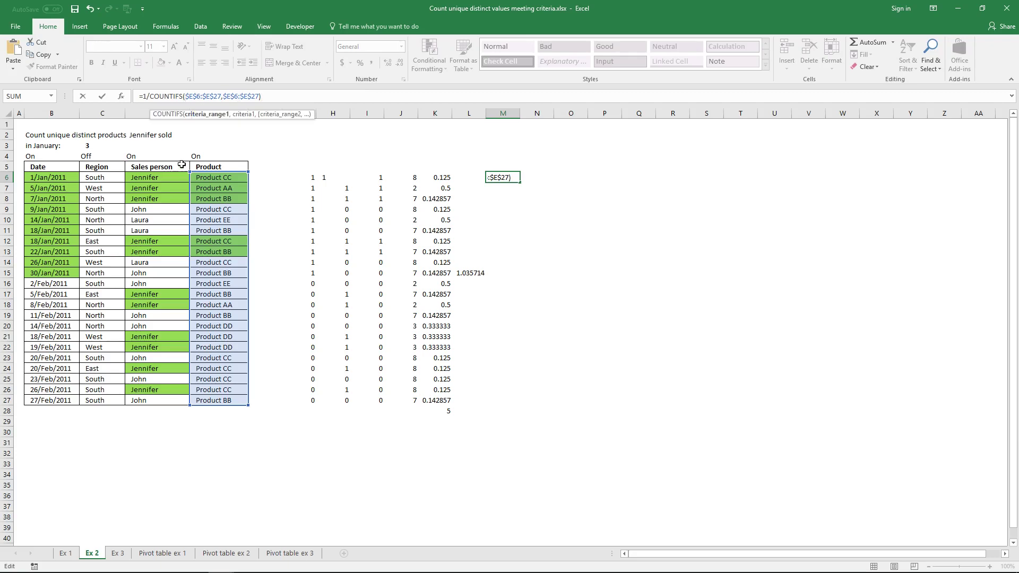
pyautogui.click(170, 175)
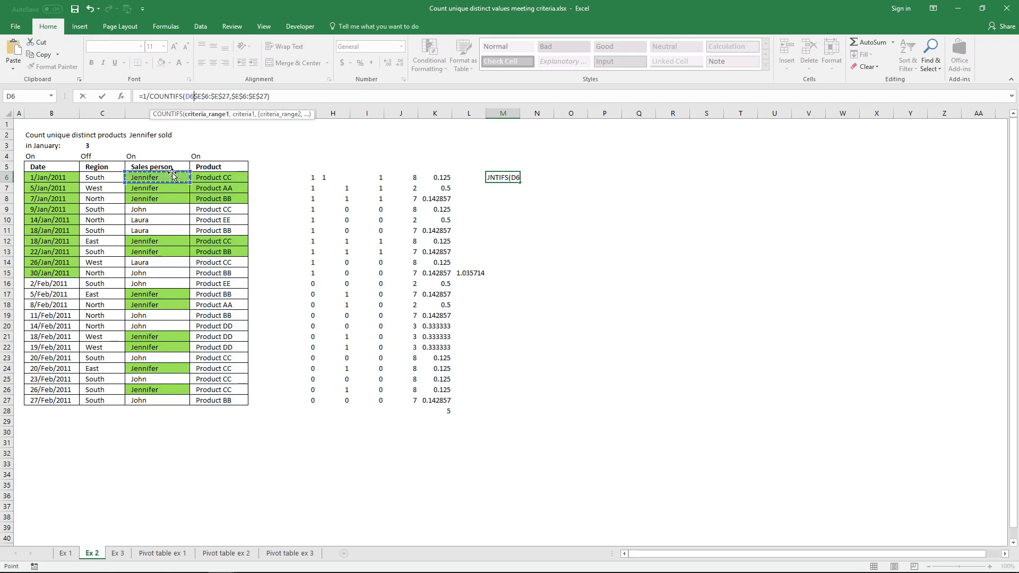
pyautogui.press('F4')
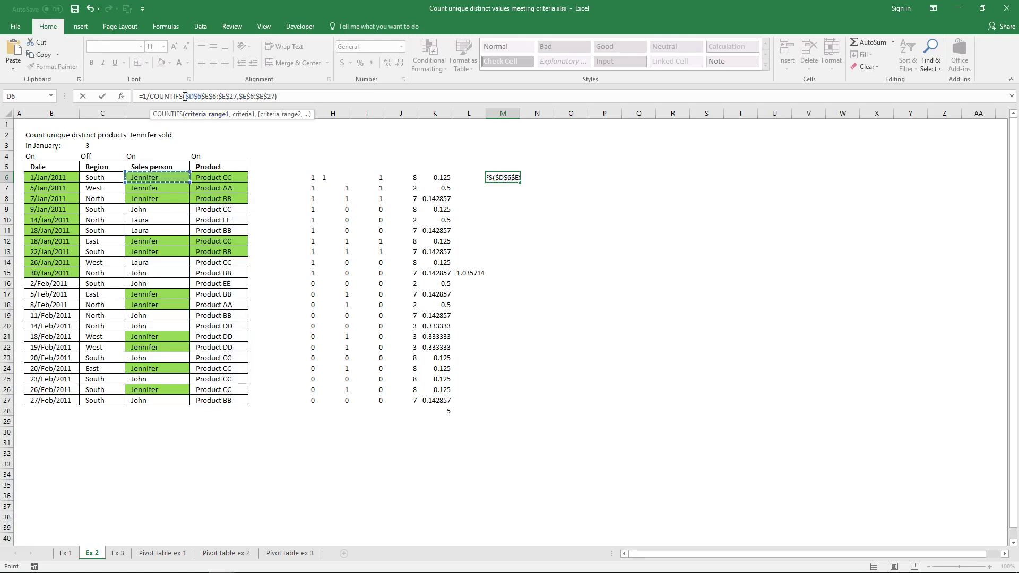
pyautogui.write(',')
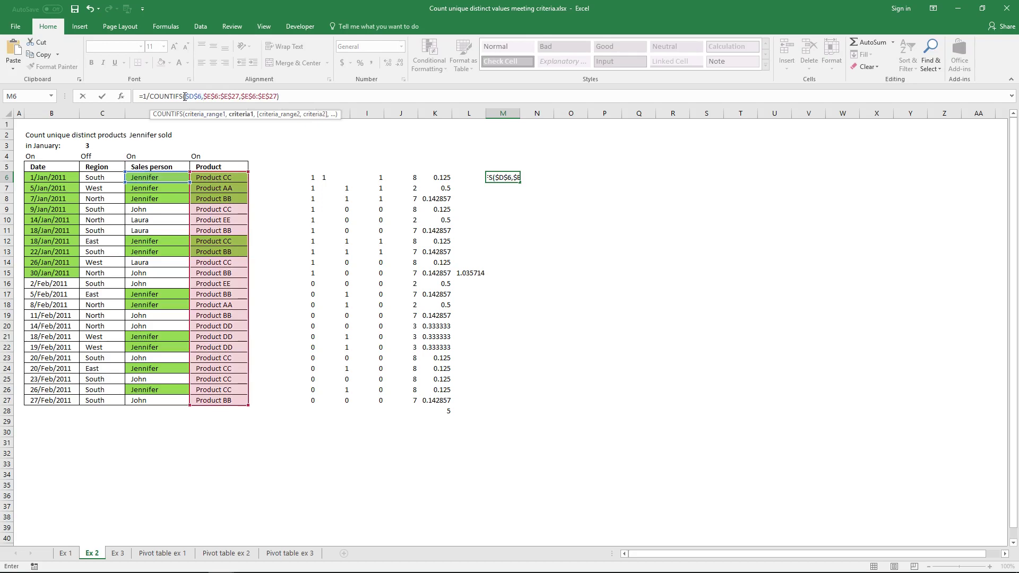
pyautogui.click(185, 97)
pyautogui.write(',')
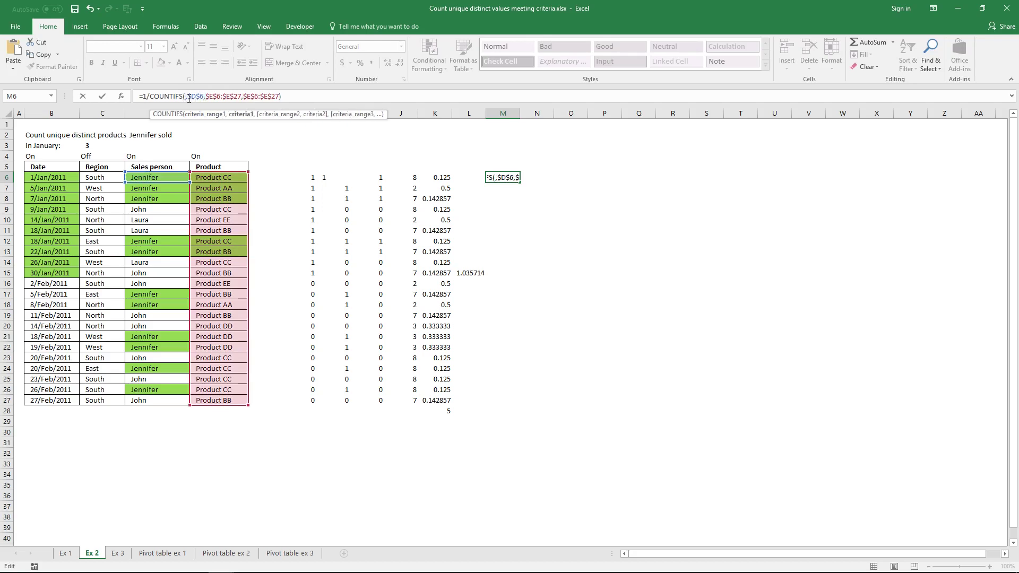
pyautogui.press('BackSpace')
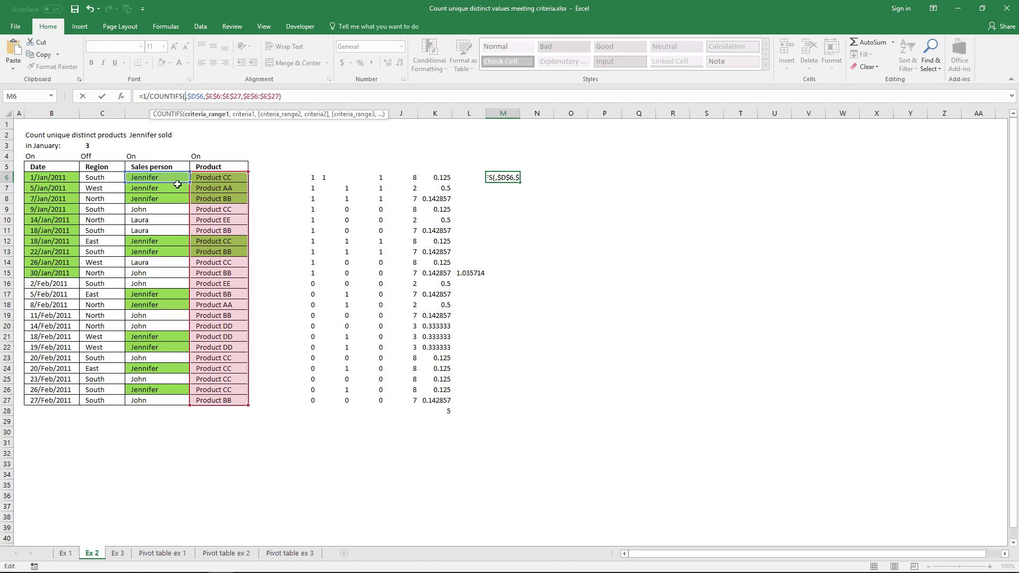
pyautogui.moveTo(175, 179); pyautogui.dragTo(173, 401)
pyautogui.press('F4')
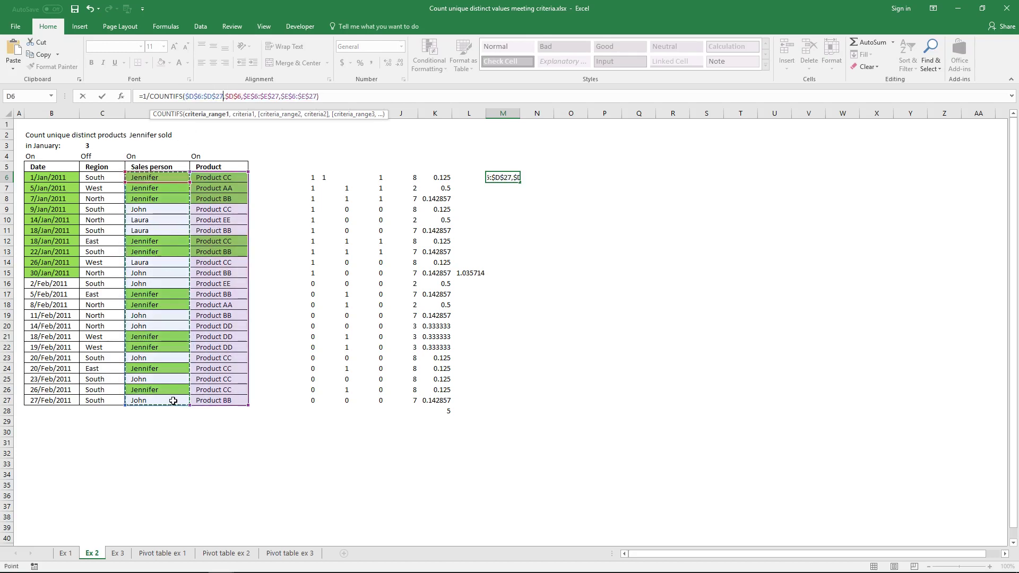
# - Append the date criteria pair $B$6:$B$27,"<="&DATE(2011,1,31) to the COUNTIFS in M6 and enter it as an array formula
pyautogui.click(318, 95)
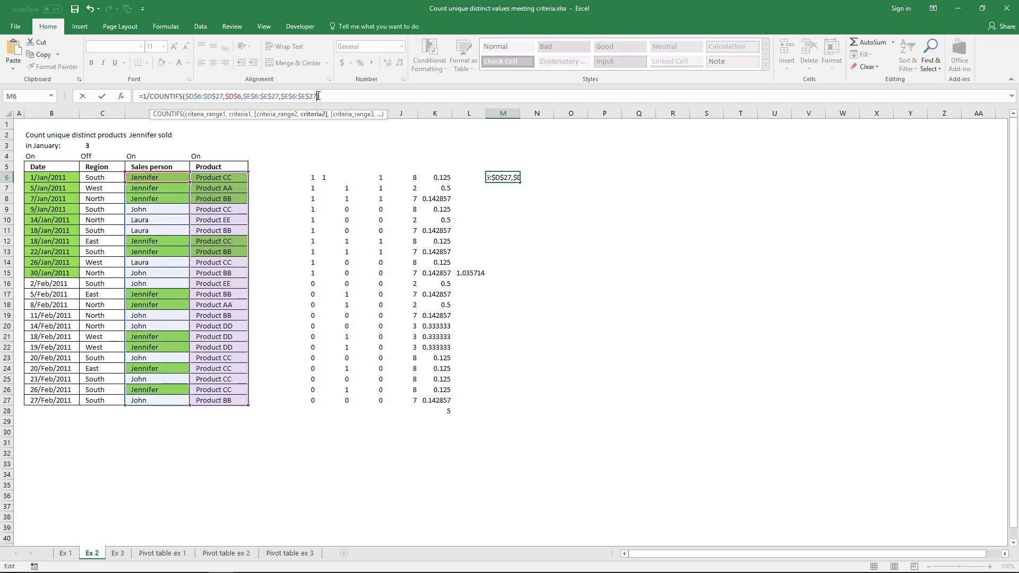
pyautogui.write(',')
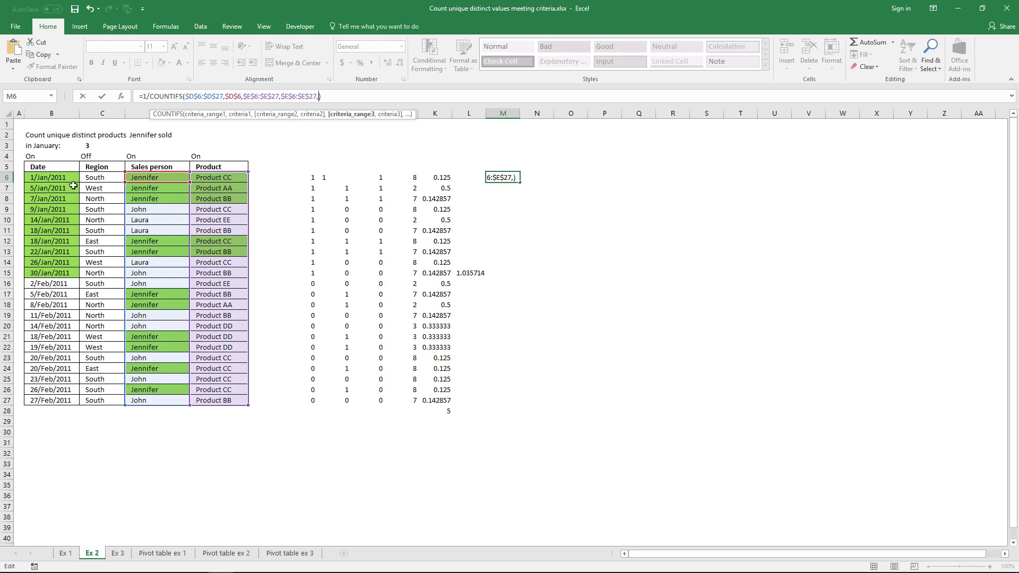
pyautogui.moveTo(70, 180); pyautogui.dragTo(63, 397)
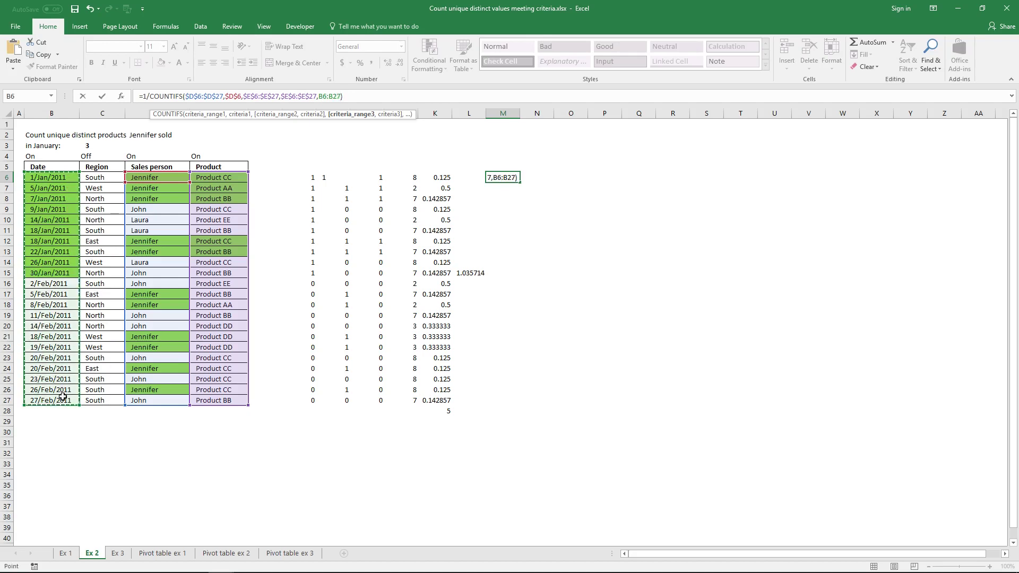
pyautogui.press('F4')
pyautogui.write(',')
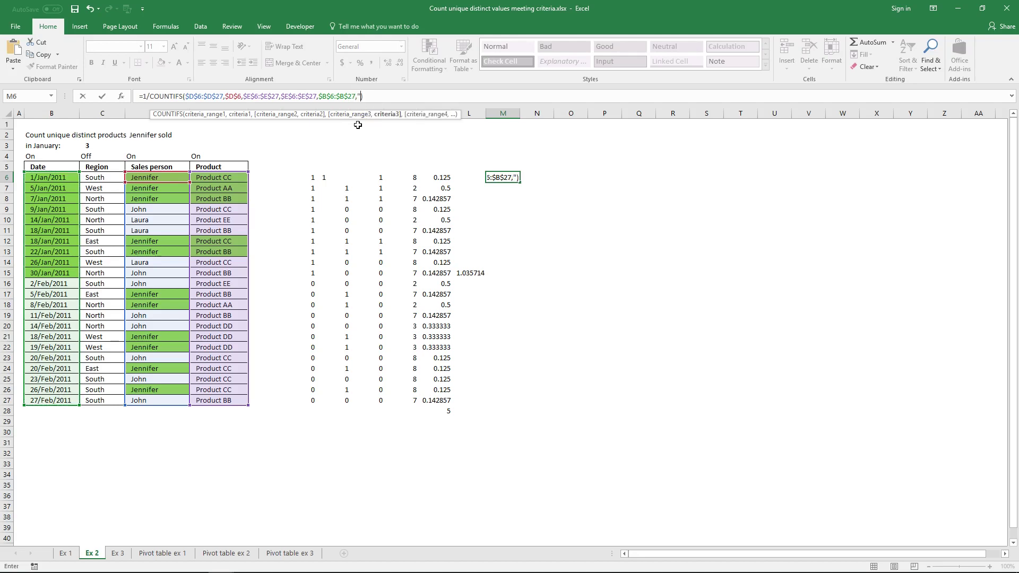
pyautogui.write('"<="&Date(')
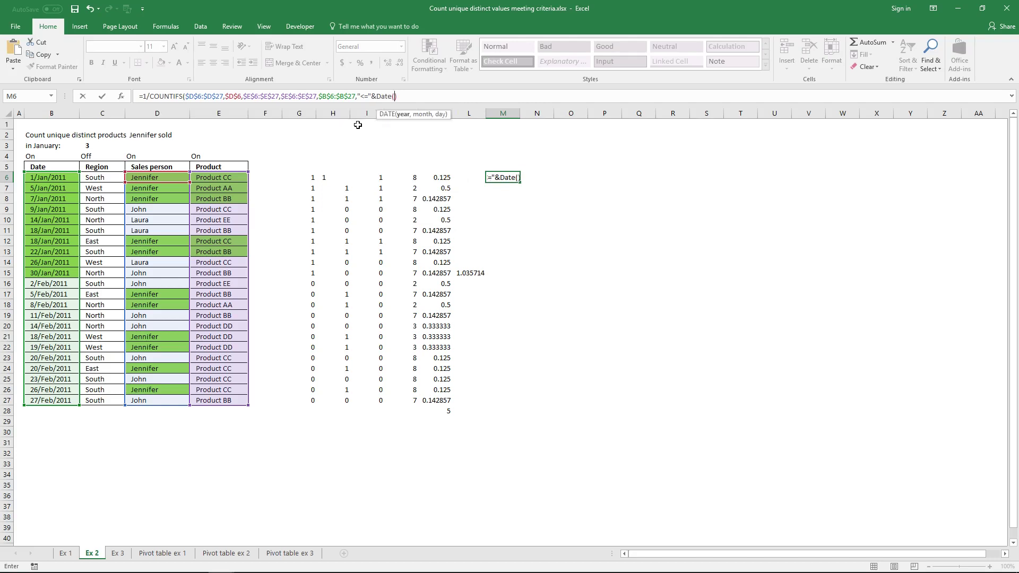
pyautogui.write('2011),1,31')
pyautogui.press('Right')
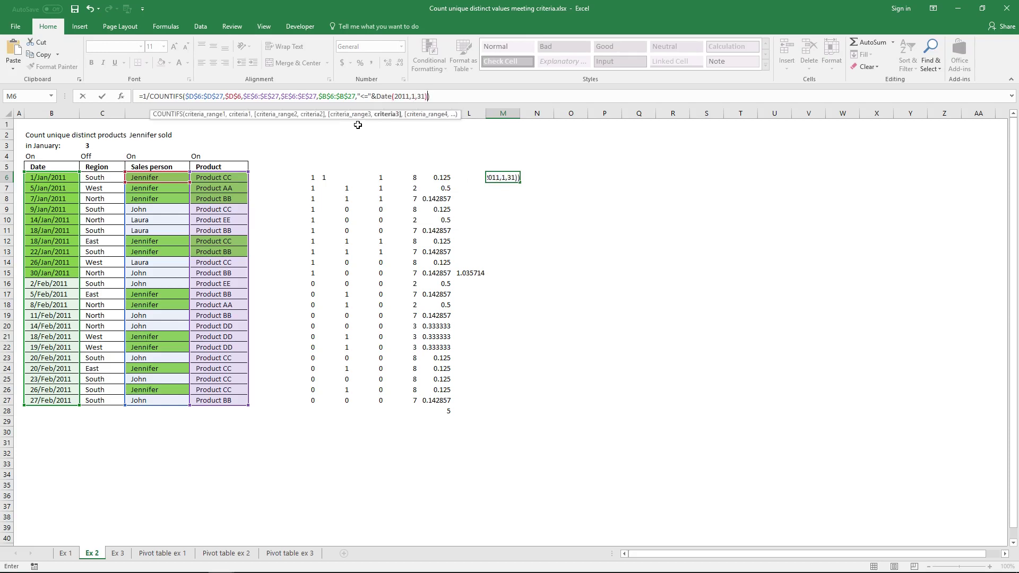
pyautogui.hotkey('ctrl', 'shift', 'Return')
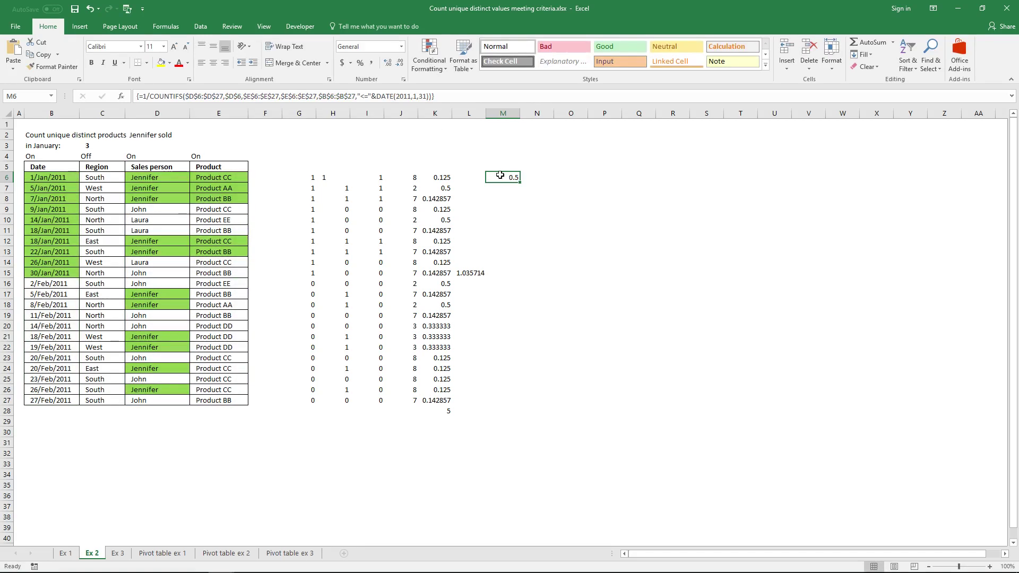
# - Extend the 1/COUNTIFS array formula from M6 over the range M6:M28
pyautogui.moveTo(500, 176); pyautogui.dragTo(514, 412)
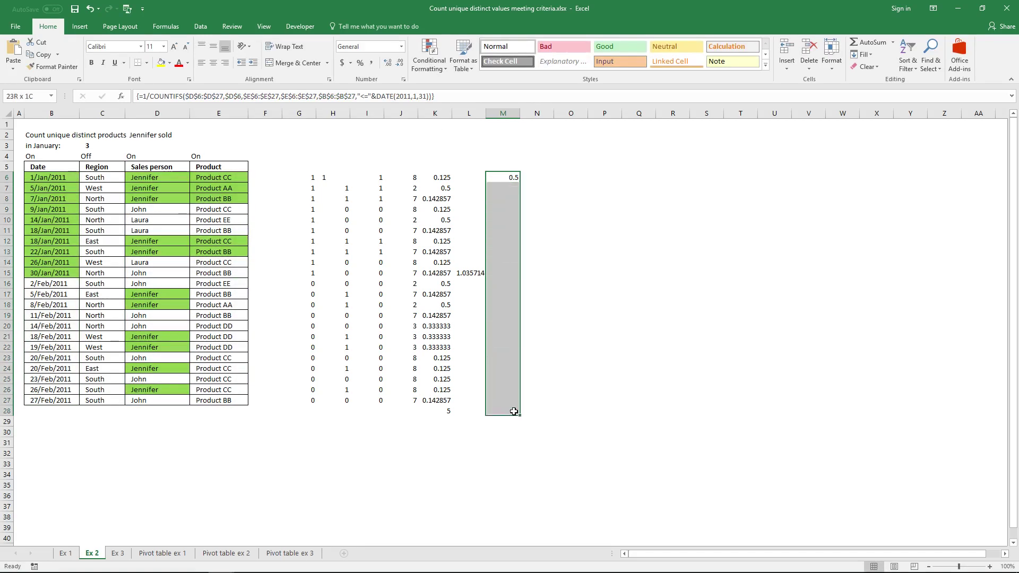
pyautogui.click(454, 98)
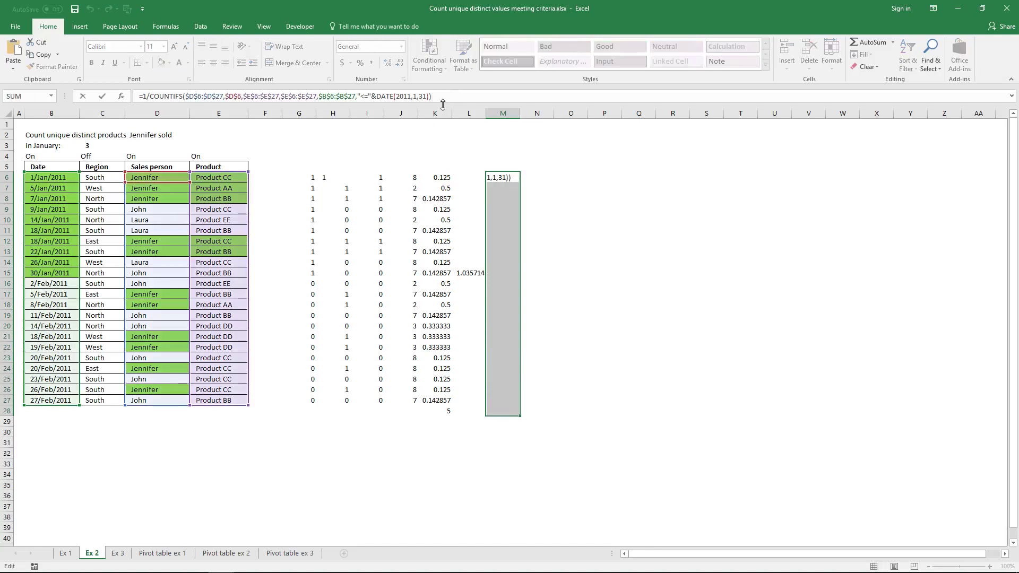
pyautogui.hotkey('ctrl', 'shift', 'Return')
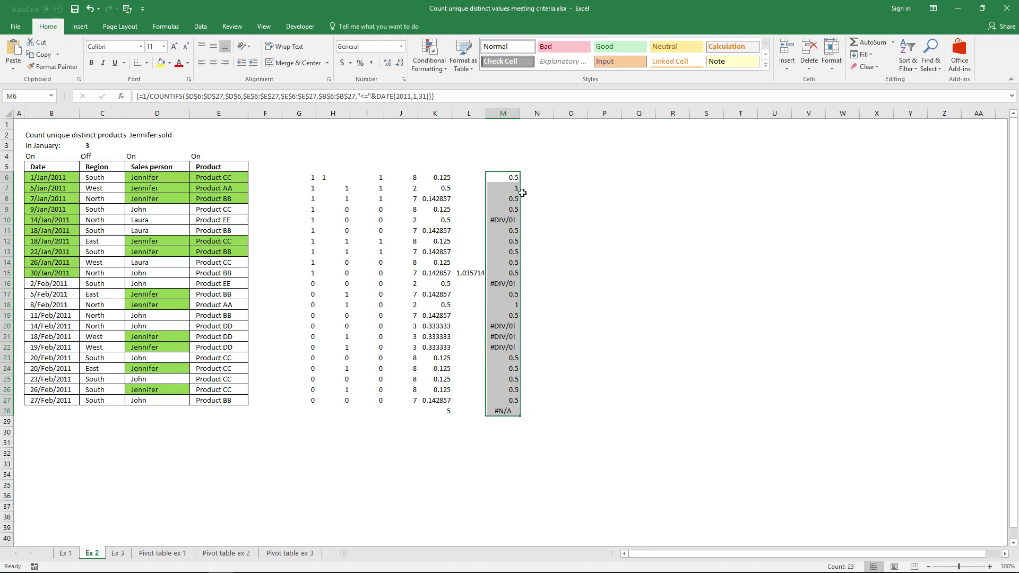
# - Enter =SUM(M6:M8,M11:M12) in N14 to add up fractions from column M
pyautogui.click(541, 272)
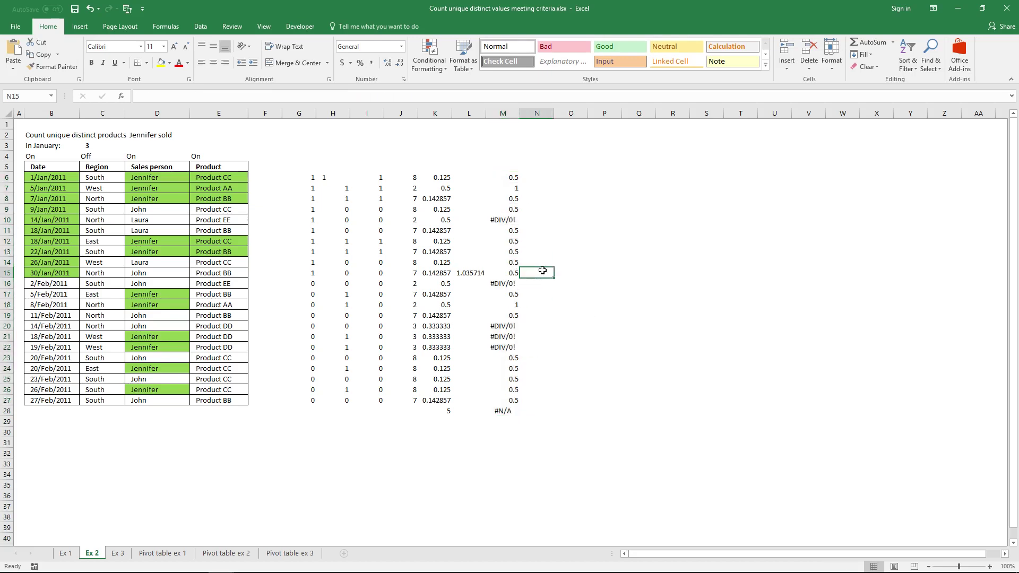
pyautogui.click(537, 262)
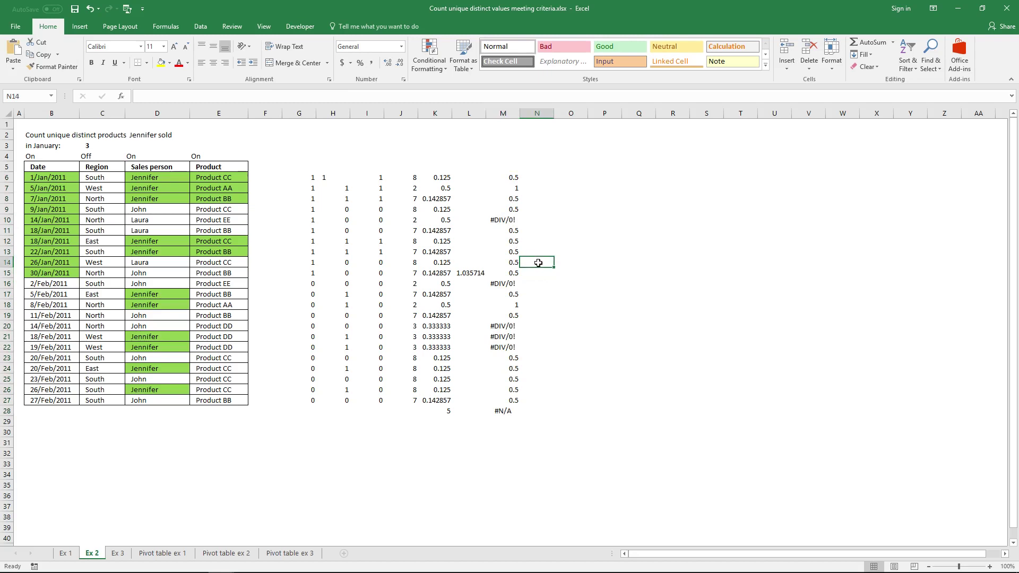
pyautogui.write('=SUM(')
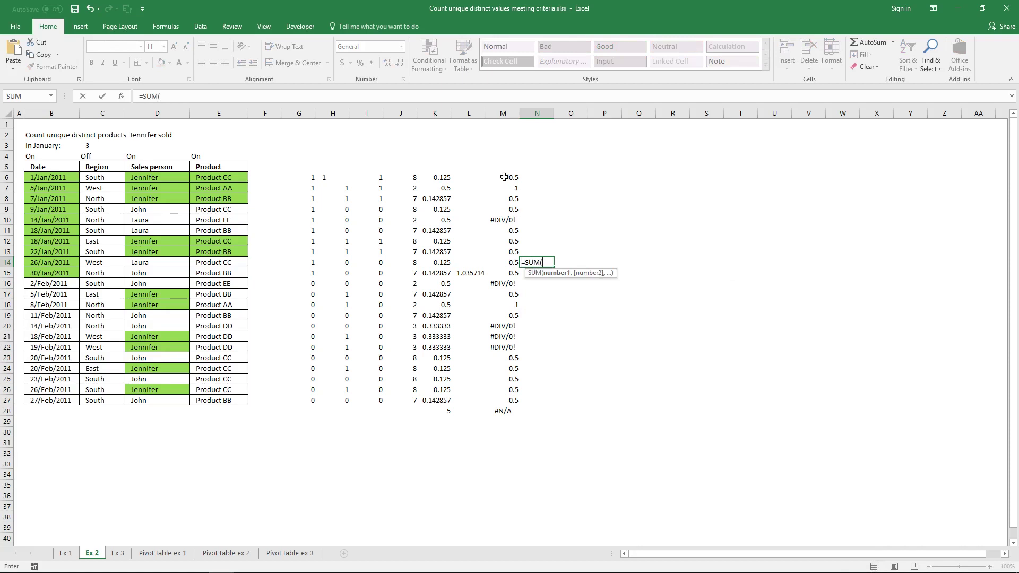
pyautogui.moveTo(504, 178); pyautogui.dragTo(507, 196)
pyautogui.write(',')
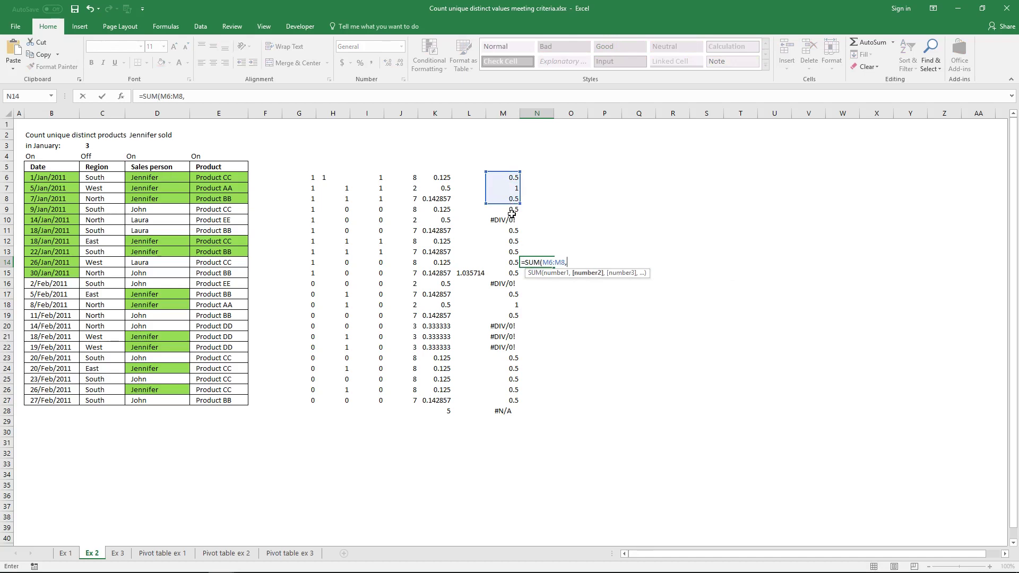
pyautogui.moveTo(511, 230); pyautogui.dragTo(510, 241)
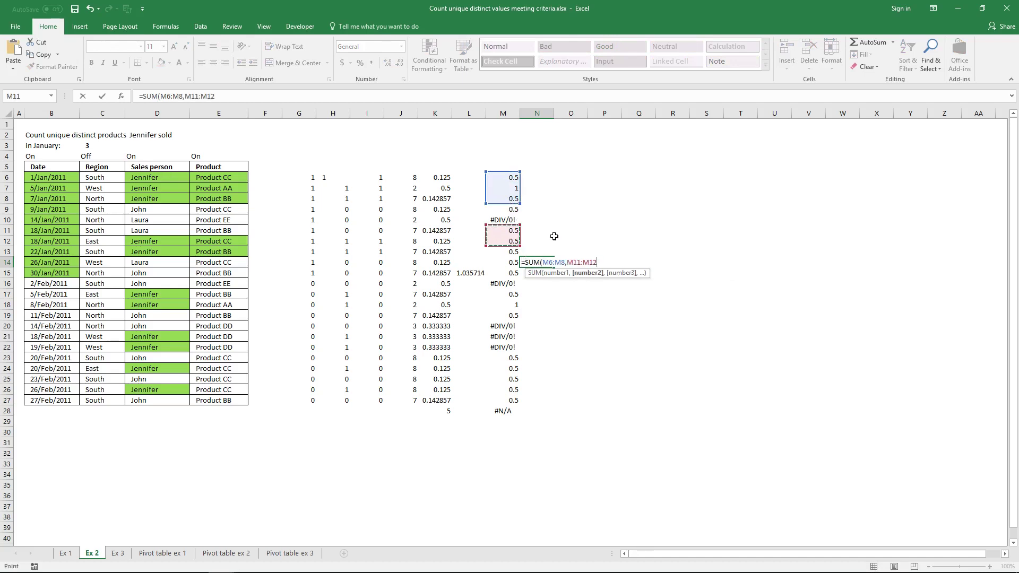
pyautogui.write(')')
pyautogui.press('Return')
pyautogui.click(537, 261)
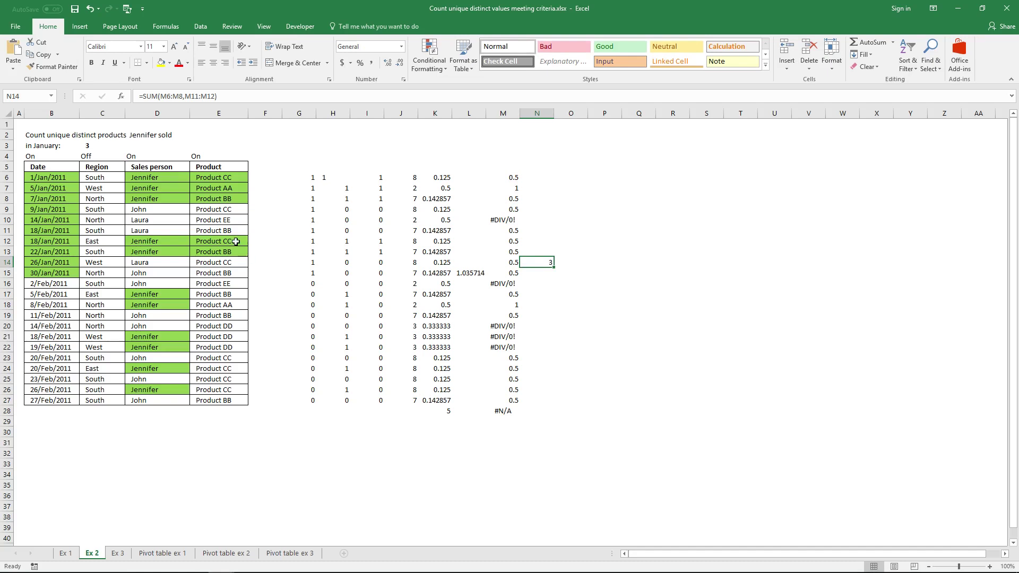
# - Compare the highlighted January products in E6:E8 with those in E12:E13 to examine which ones repeat
pyautogui.moveTo(235, 245); pyautogui.dragTo(237, 253)
pyautogui.keyDown('ctrl'); pyautogui.moveTo(237, 201); pyautogui.dragTo(233, 176); pyautogui.keyUp('ctrl')
pyautogui.click(263, 210)
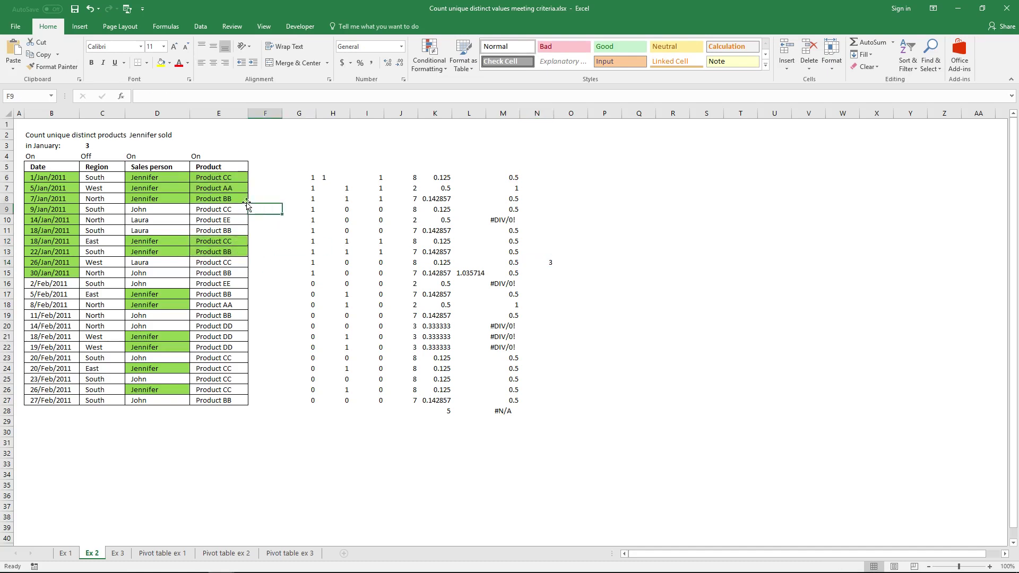
pyautogui.click(236, 177)
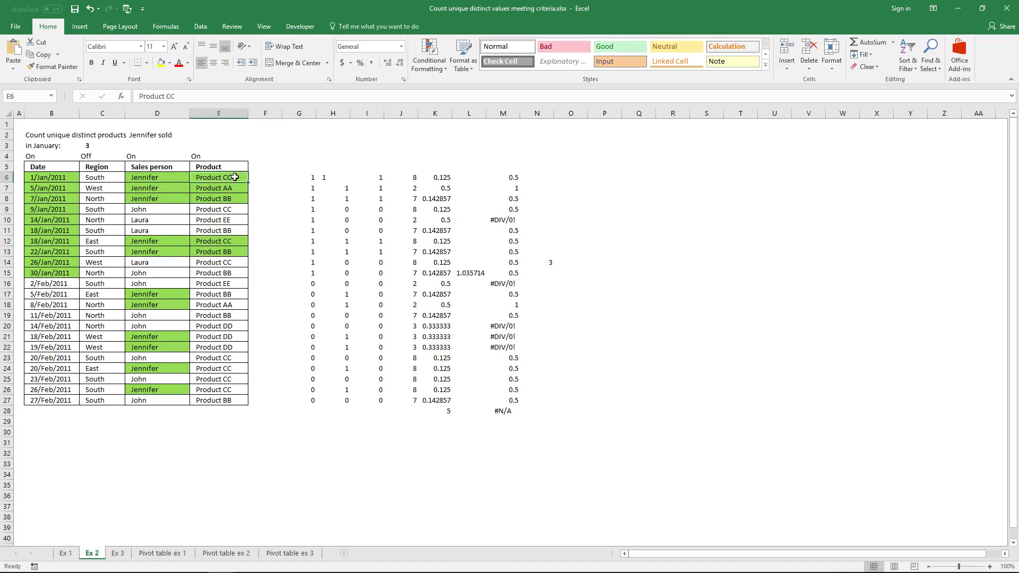
pyautogui.click(238, 188)
pyautogui.click(239, 197)
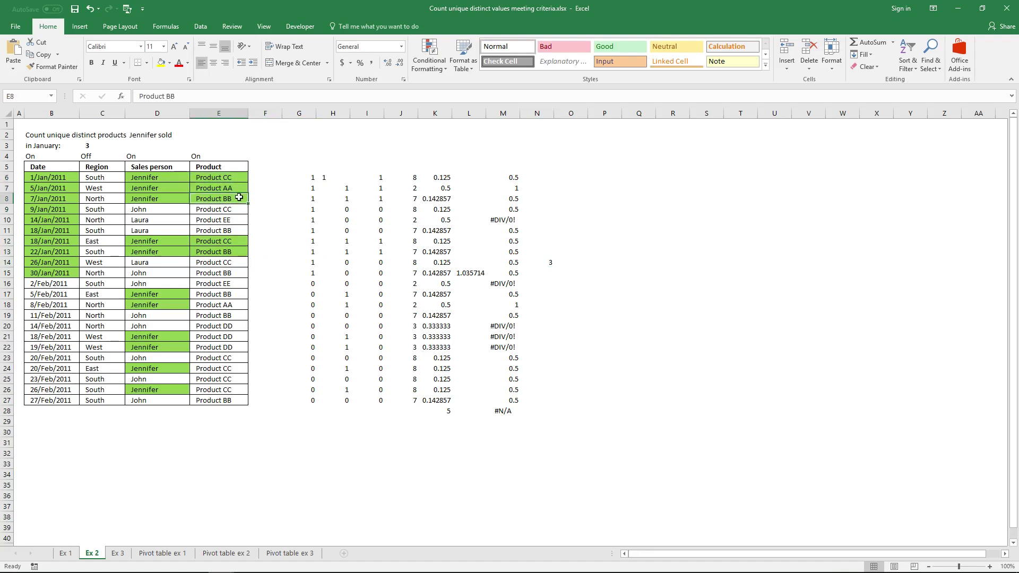
pyautogui.click(238, 240)
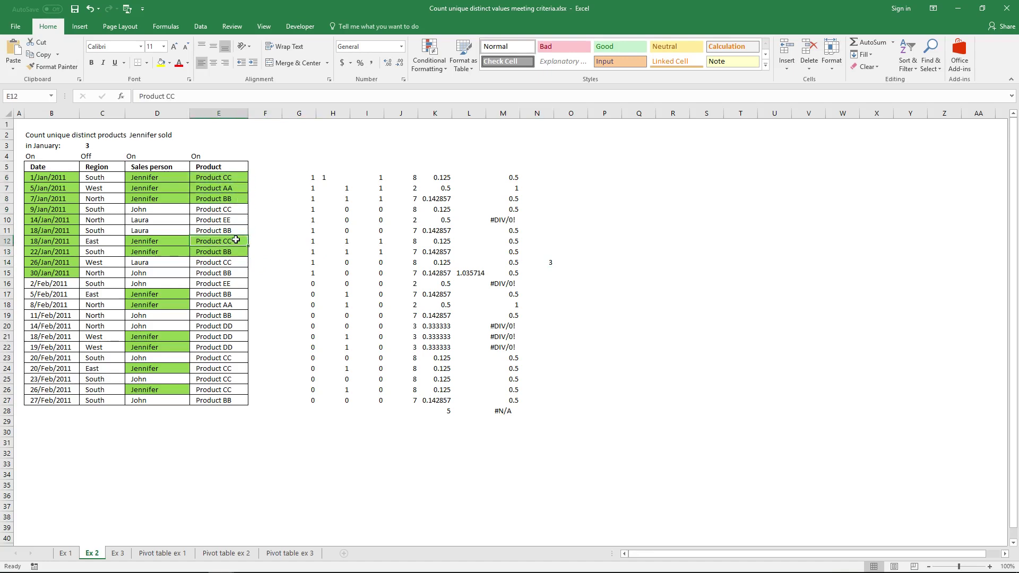
pyautogui.click(234, 180)
pyautogui.click(236, 250)
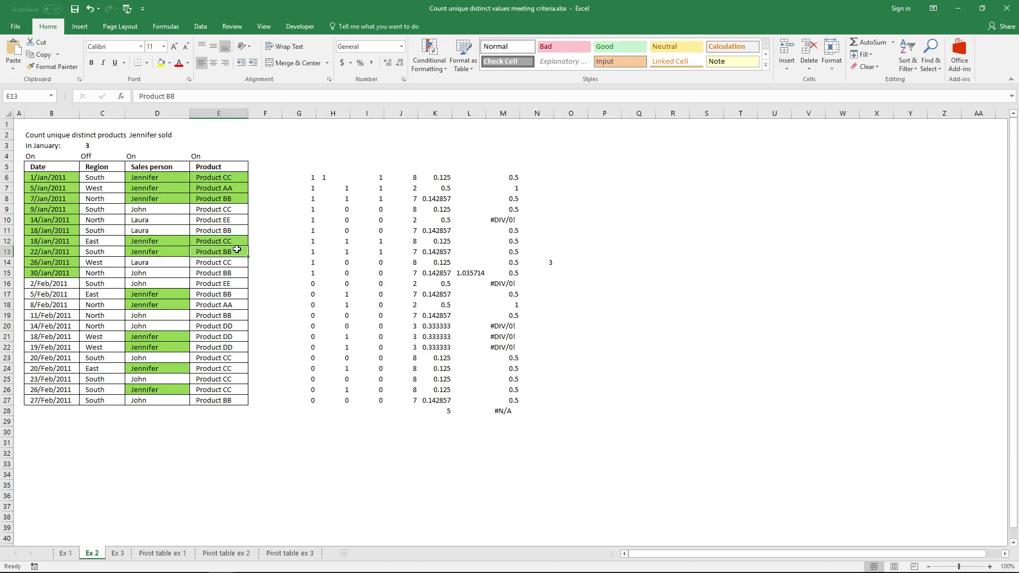
pyautogui.click(239, 198)
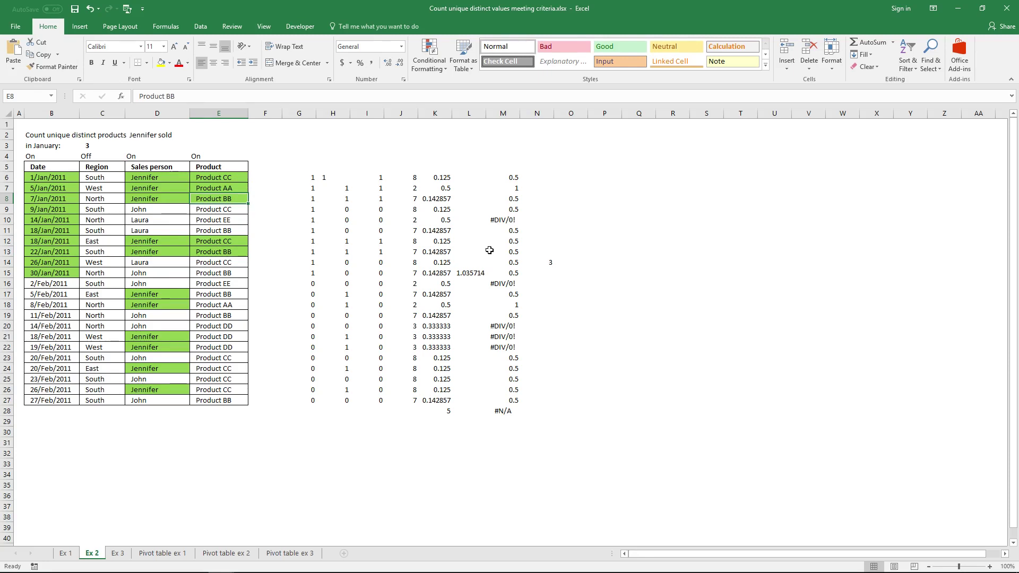
# - Copy the IF formula text with the date and sales person conditions from I6 into N6 as a regular formula
pyautogui.click(412, 180)
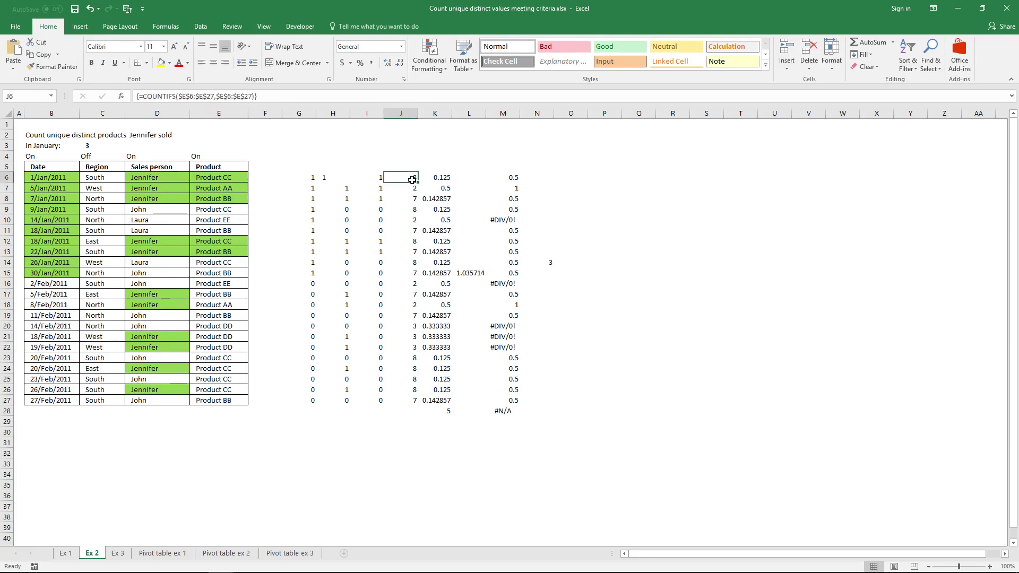
pyautogui.click(380, 177)
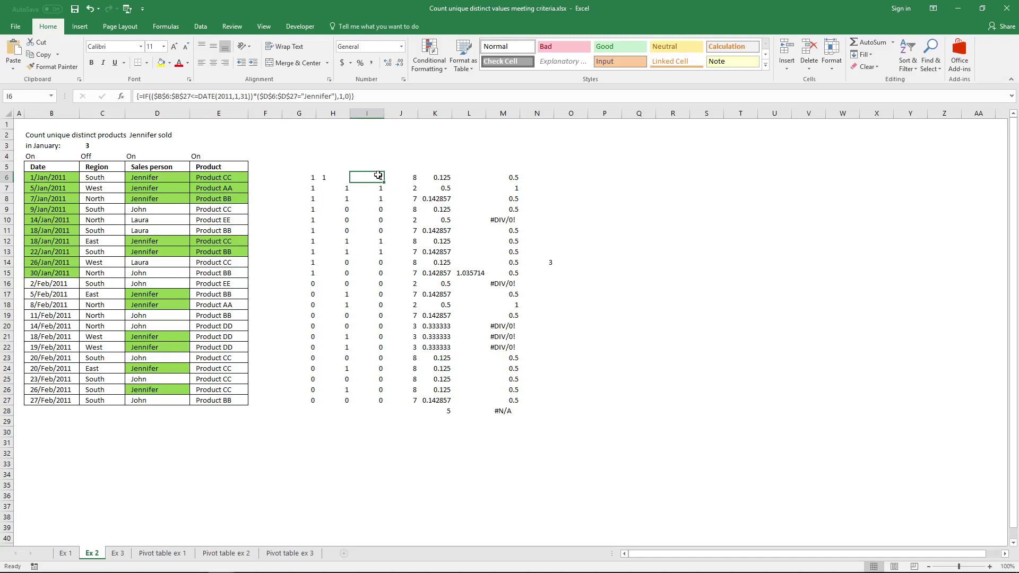
pyautogui.click(374, 94)
pyautogui.moveTo(378, 95); pyautogui.dragTo(142, 101)
pyautogui.hotkey('ctrl', 'c')
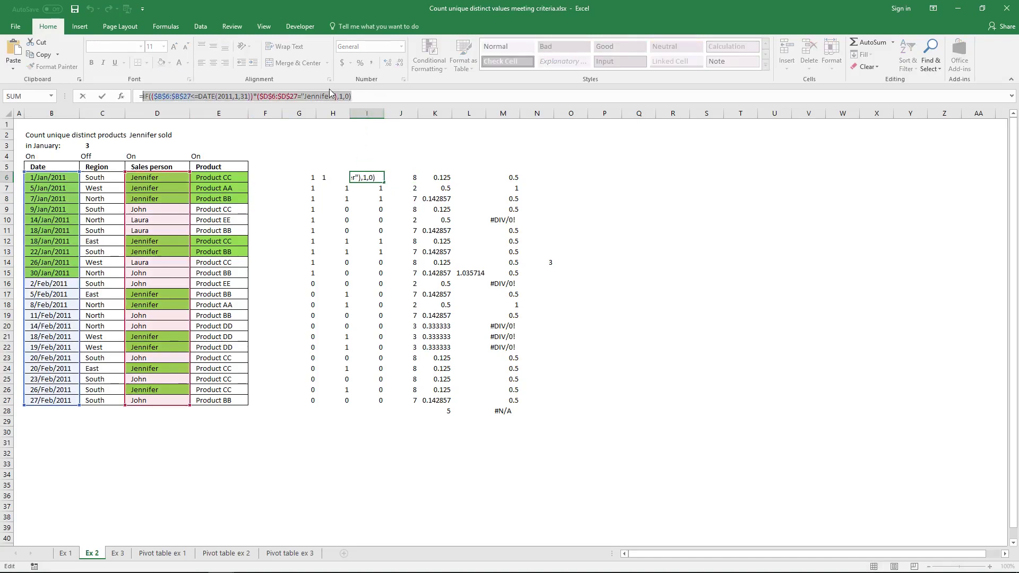
pyautogui.hotkey('ctrl', 'shift', 'Return')
pyautogui.click(537, 177)
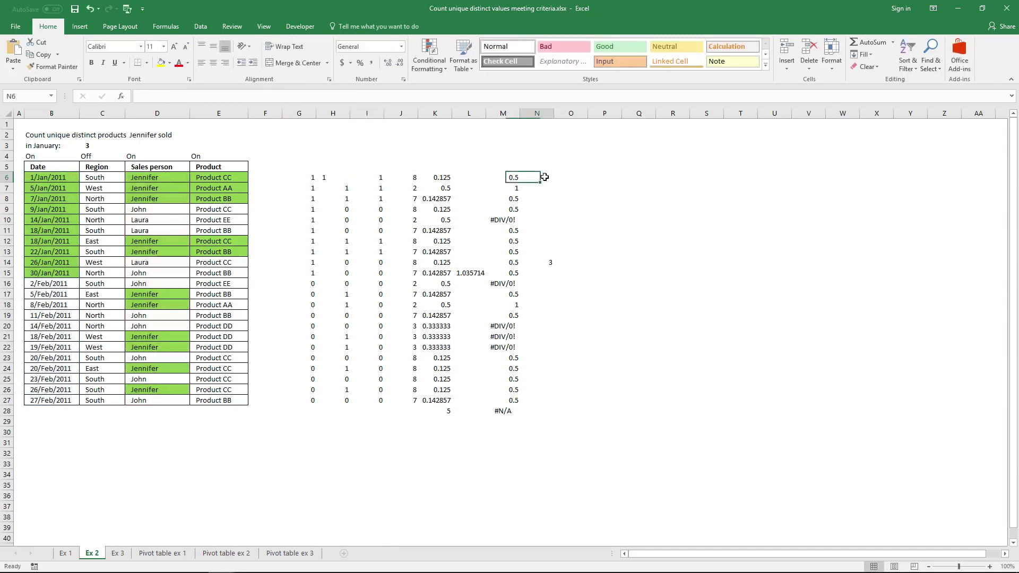
pyautogui.click(463, 101)
pyautogui.write('=')
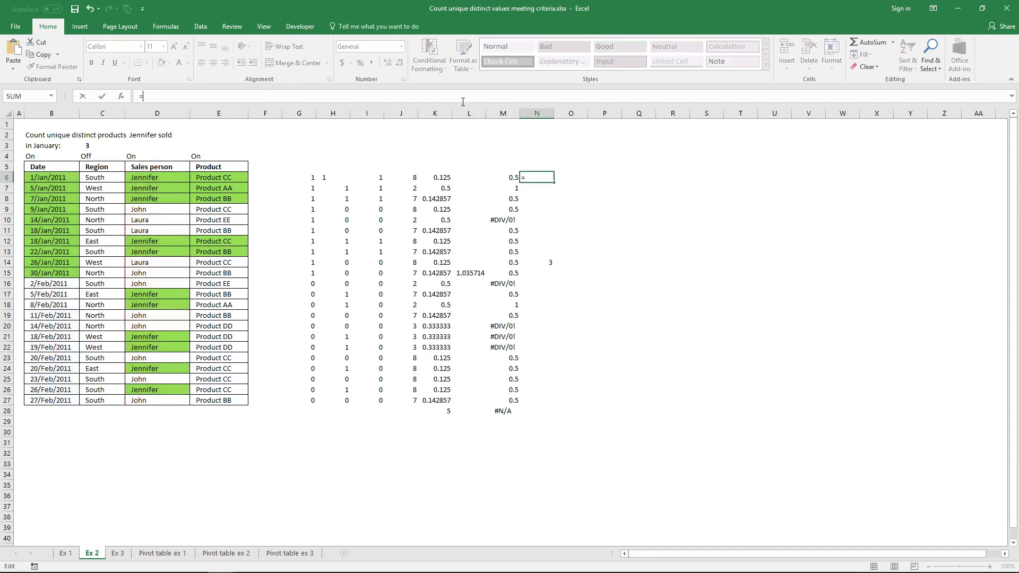
pyautogui.hotkey('ctrl', 'v')
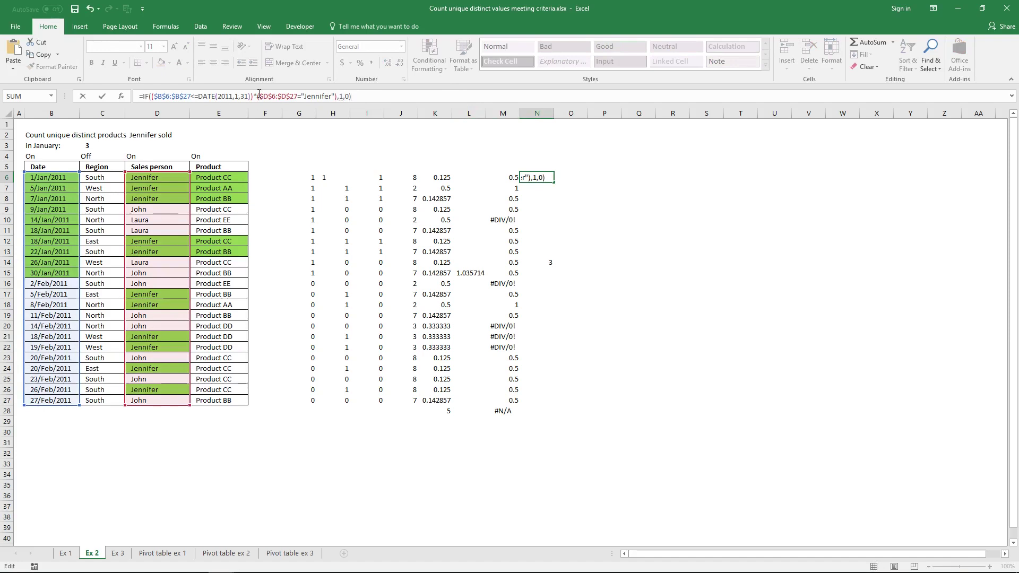
pyautogui.press('Return')
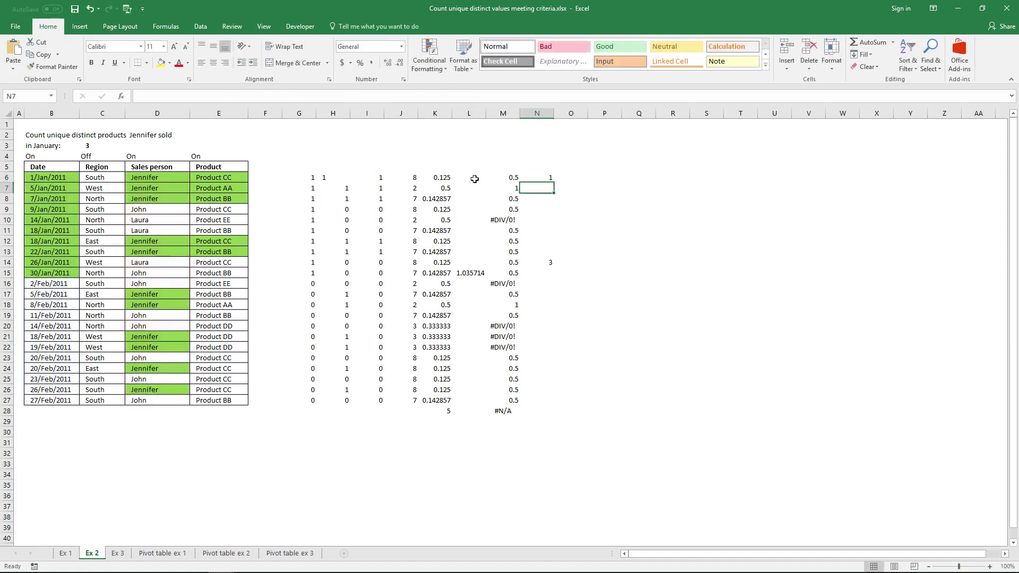
# - Replace the value-if-true argument of N6's IF formula with the 1/COUNTIFS expression from M6 and enter it as an array formula
pyautogui.click(511, 176)
pyautogui.click(432, 96)
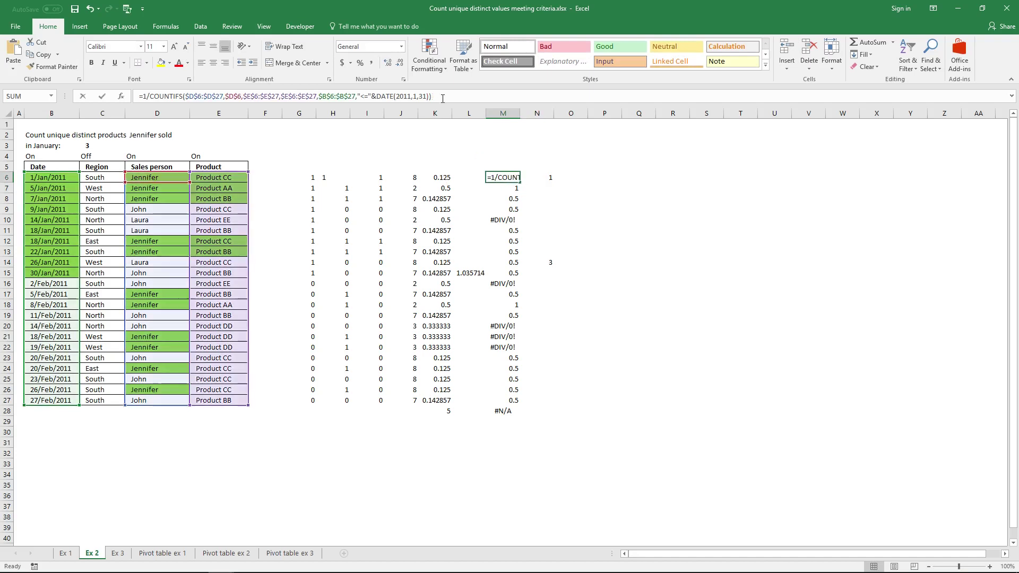
pyautogui.moveTo(431, 97); pyautogui.dragTo(142, 96)
pyautogui.hotkey('ctrl', 'c')
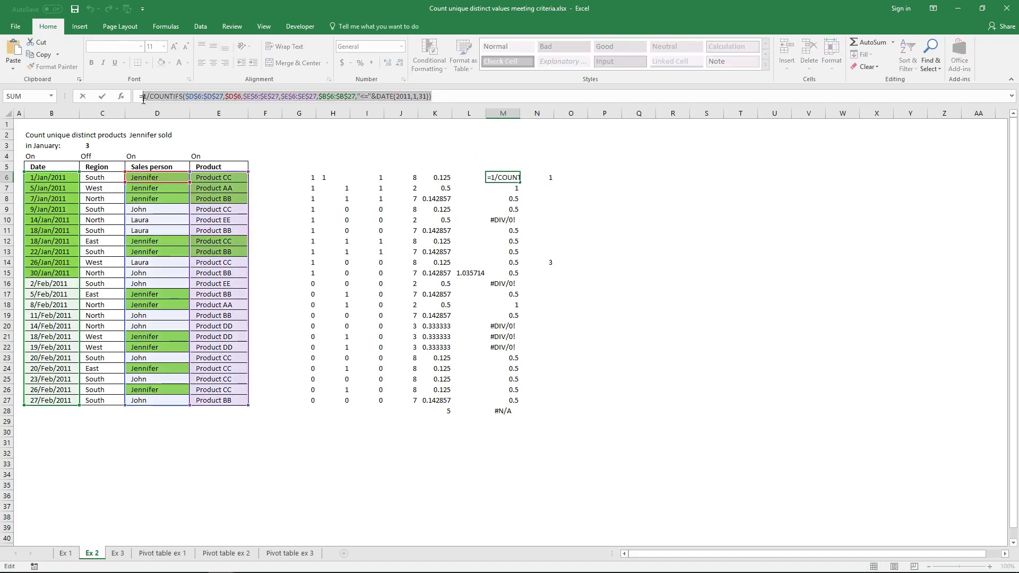
pyautogui.press('Escape')
pyautogui.press('Right')
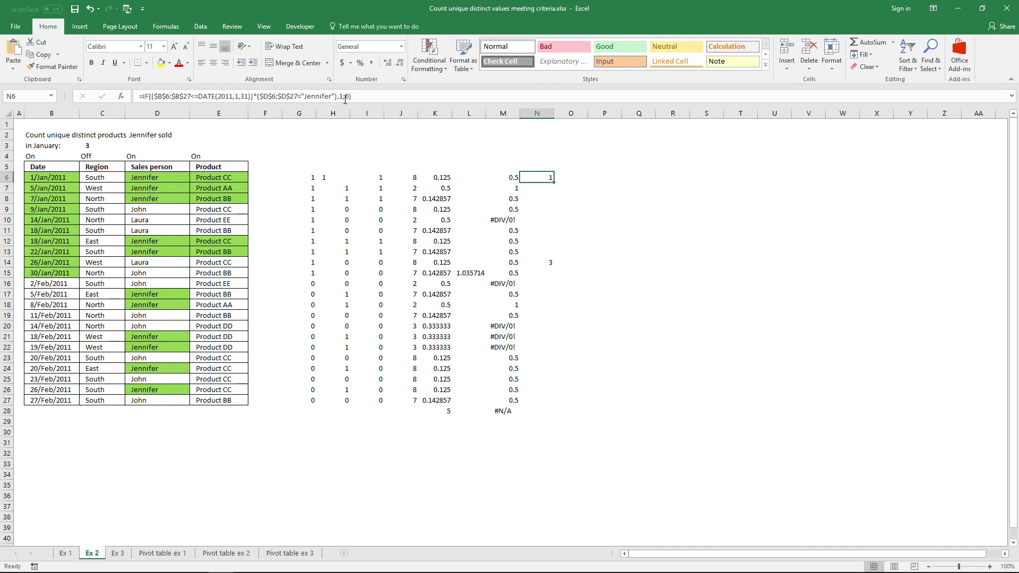
pyautogui.click(343, 98)
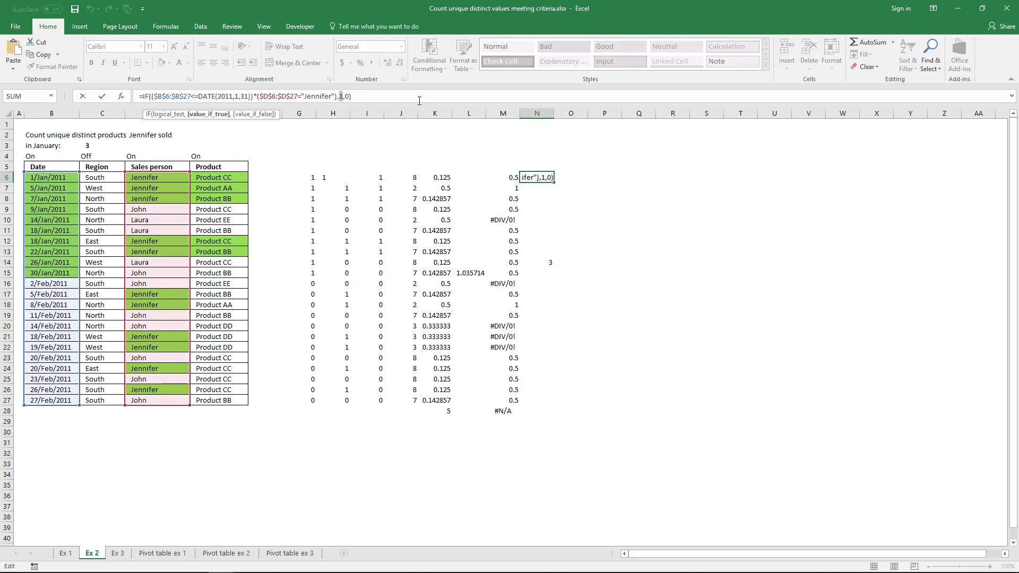
pyautogui.hotkey('ctrl', 'v')
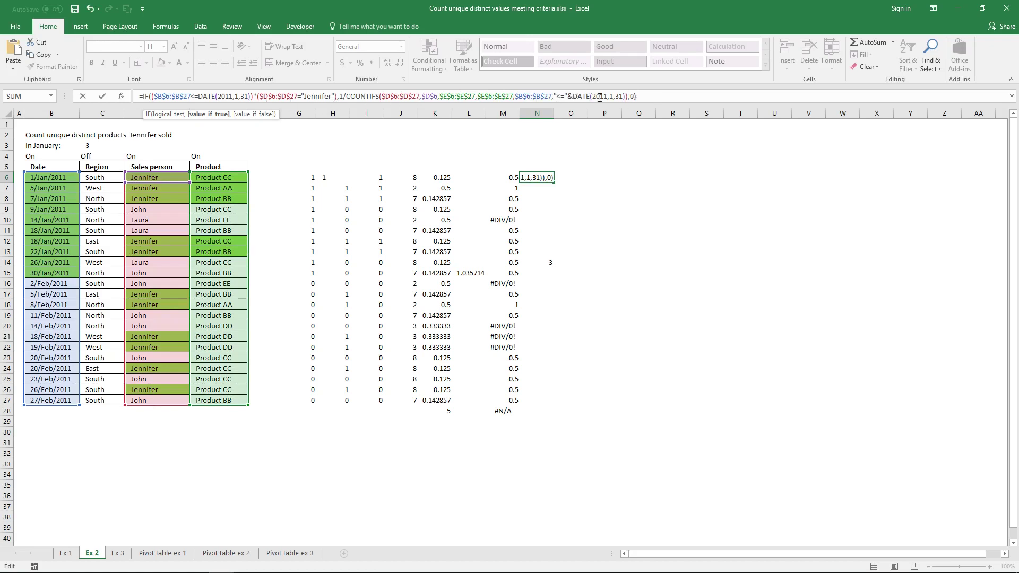
pyautogui.click(648, 95)
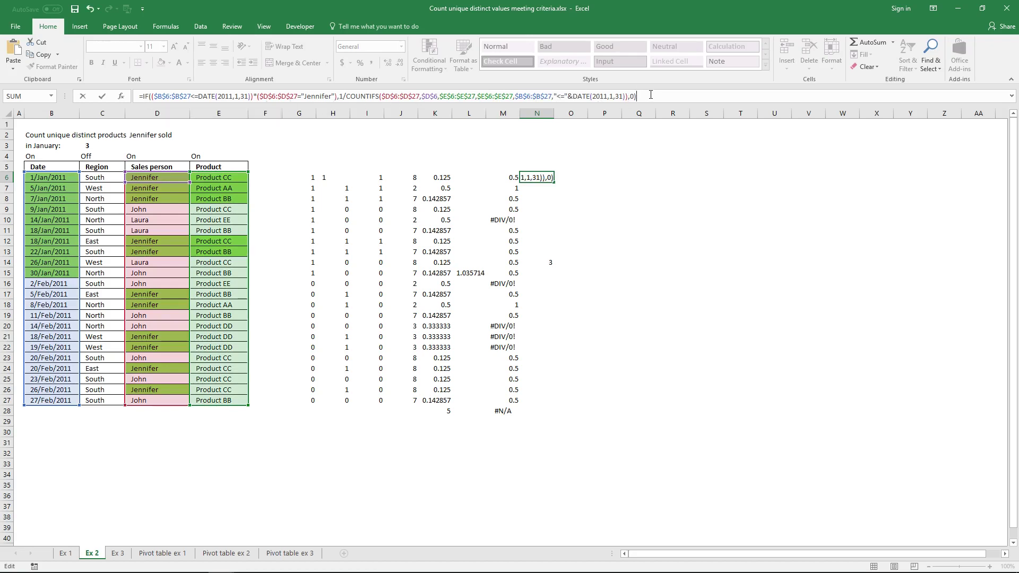
pyautogui.hotkey('ctrl', 'shift', 'Return')
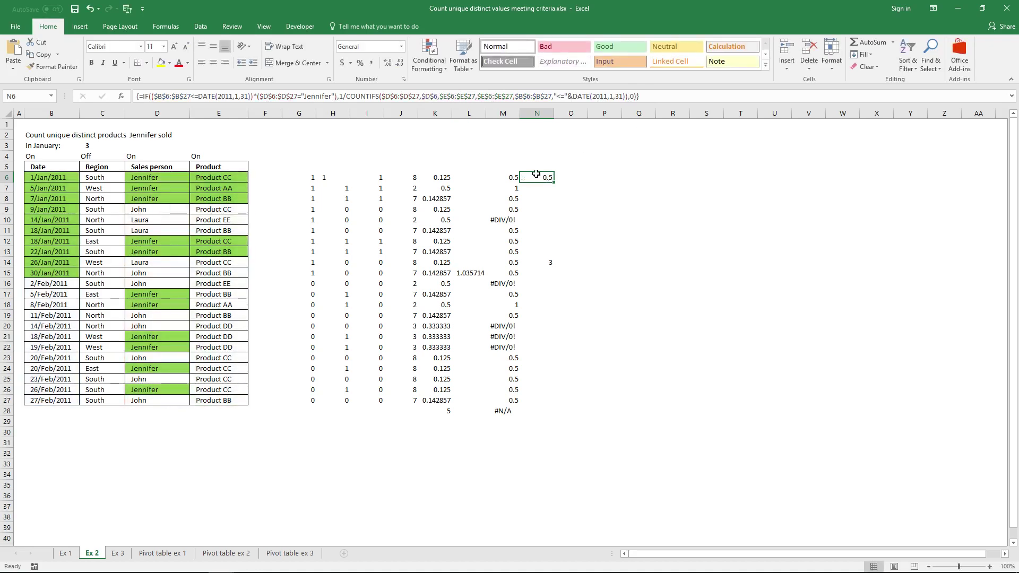
# - Extend the combined IF and 1/COUNTIFS array formula from N6 over the range N6:N27
pyautogui.moveTo(535, 176); pyautogui.dragTo(537, 401)
pyautogui.click(652, 99)
pyautogui.hotkey('ctrl', 'shift', 'Return')
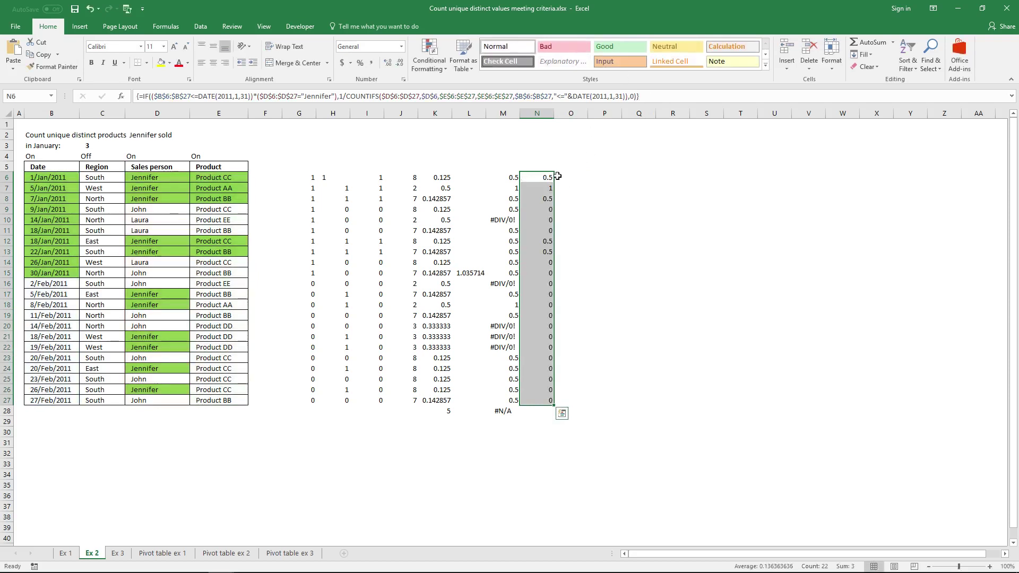
# - Wrap a copy of N6's IF and 1/COUNTIFS formula in SUM and enter it as an array formula in O6
pyautogui.moveTo(654, 94); pyautogui.dragTo(143, 96)
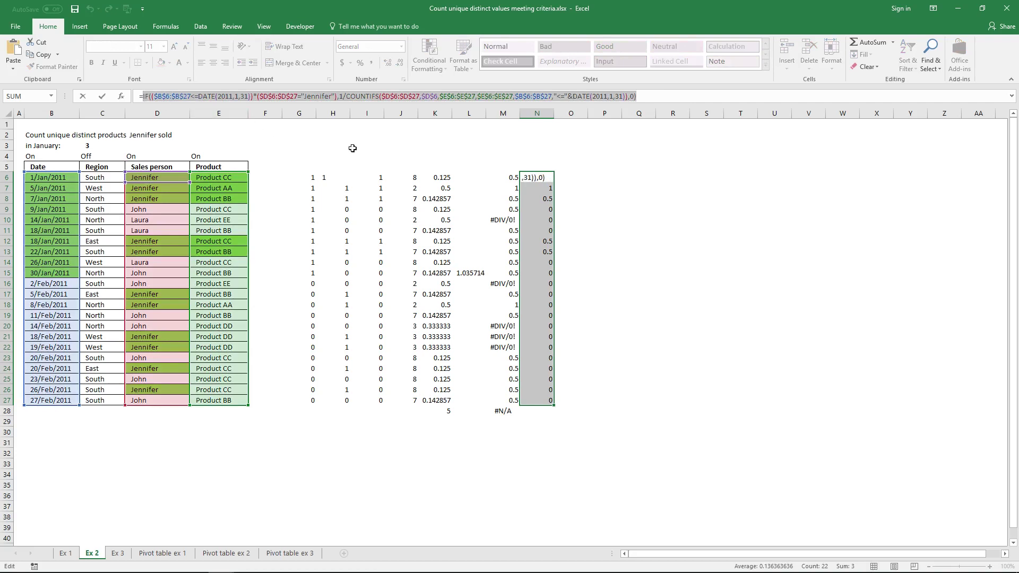
pyautogui.press('Escape')
pyautogui.click(569, 177)
pyautogui.write('=')
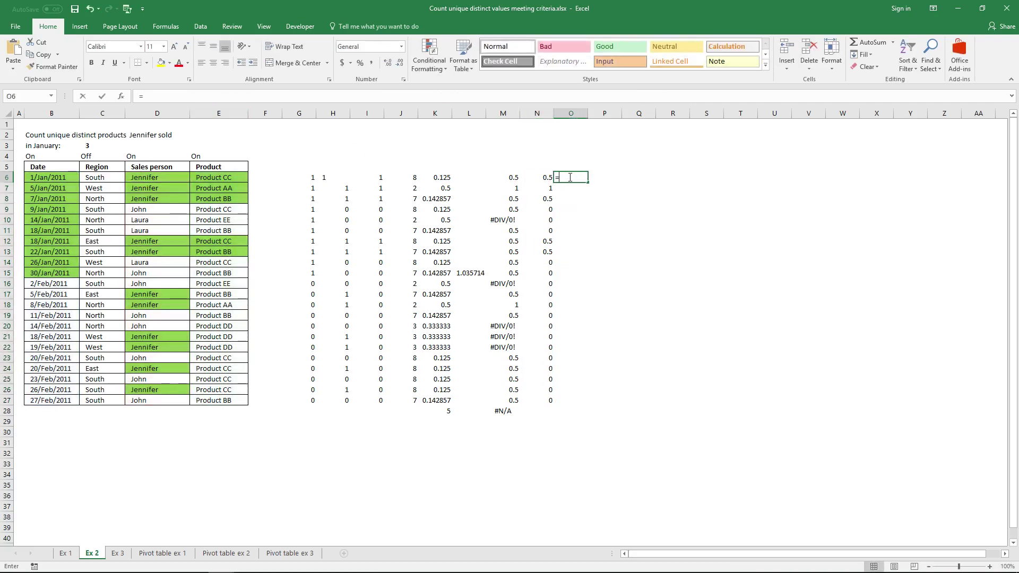
pyautogui.write('SUM(')
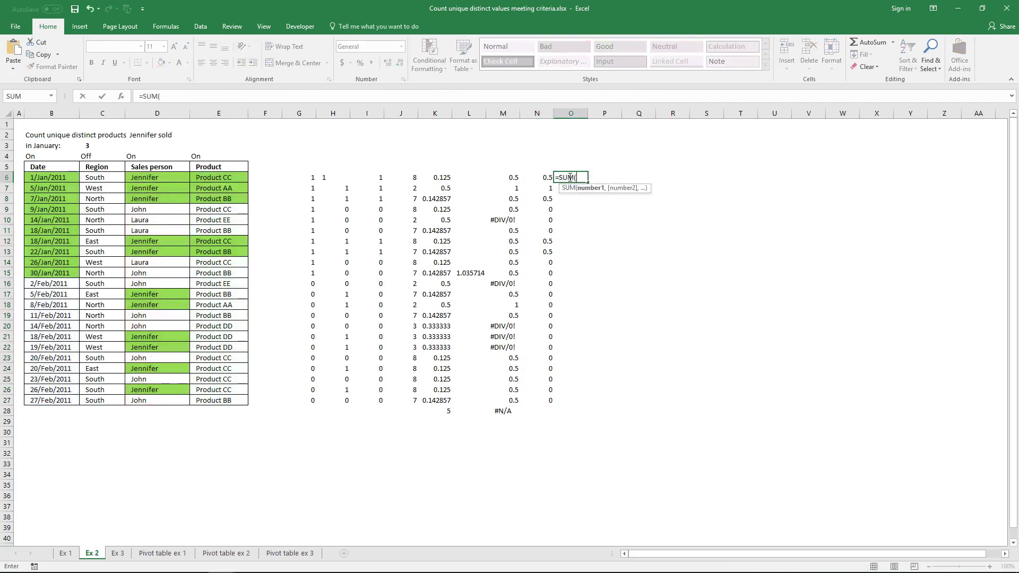
pyautogui.write('IF(($B$6:$B$27<=DATE(2011,1,31))*($D$6:$D$27="Jennifer"),1/COUNTIFS($D$6:$D$27,$D$6,$E$6:$E$27,$E$6:$E$27,$B$6:$B$27,"<="&DATE(2011,1,31)),0)')
pyautogui.write(')')
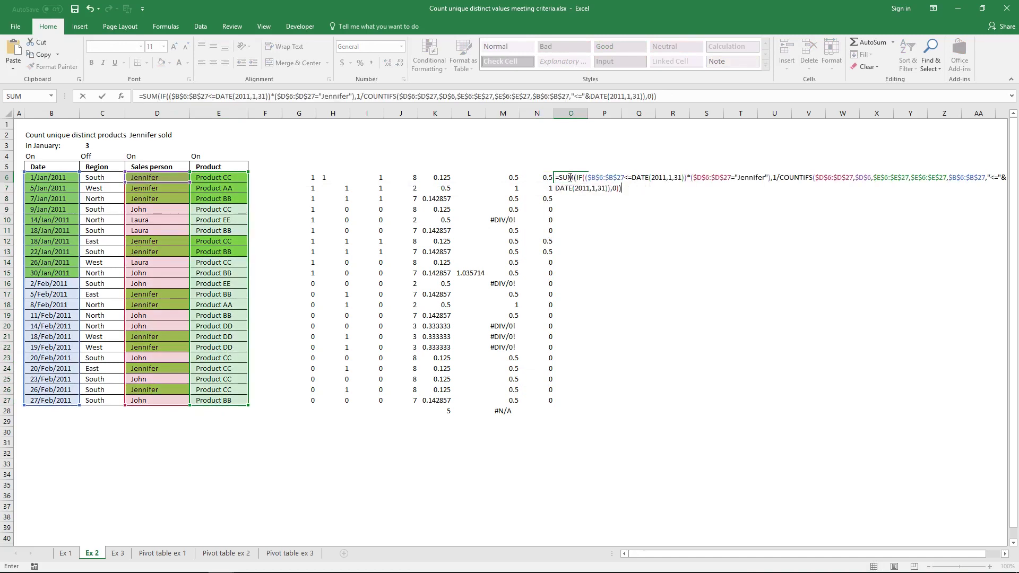
pyautogui.hotkey('ctrl', 'shift', 'Return')
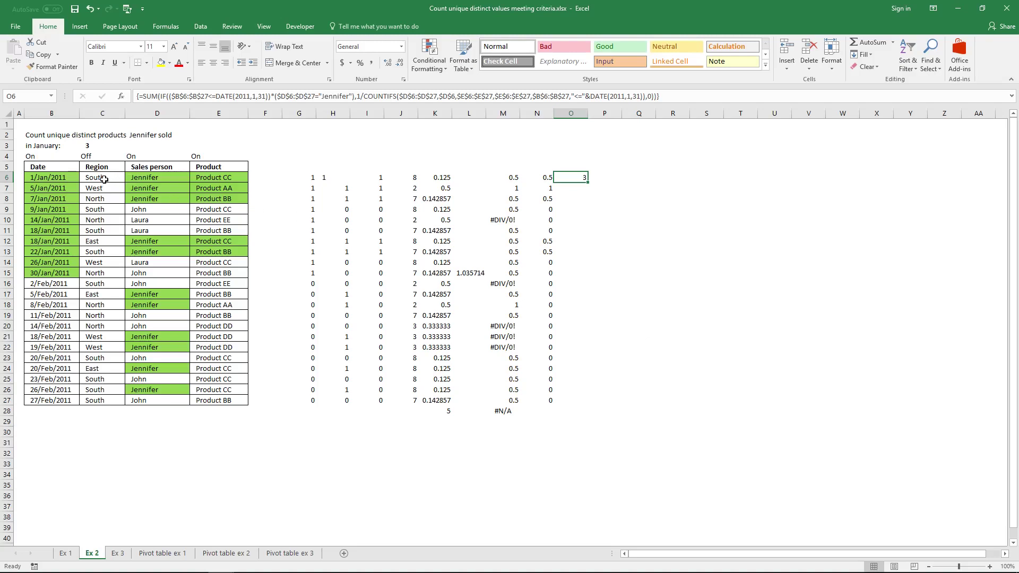
# - Add the region condition *("South"=$C$6:$C$27) to the IF logical test of the formula in O6
pyautogui.click(353, 98)
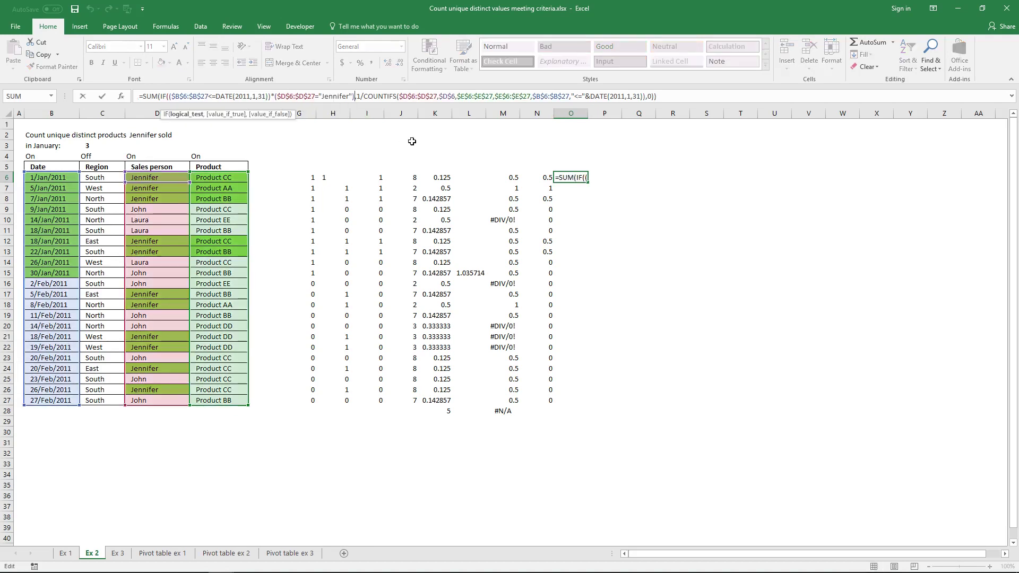
pyautogui.write('*(')
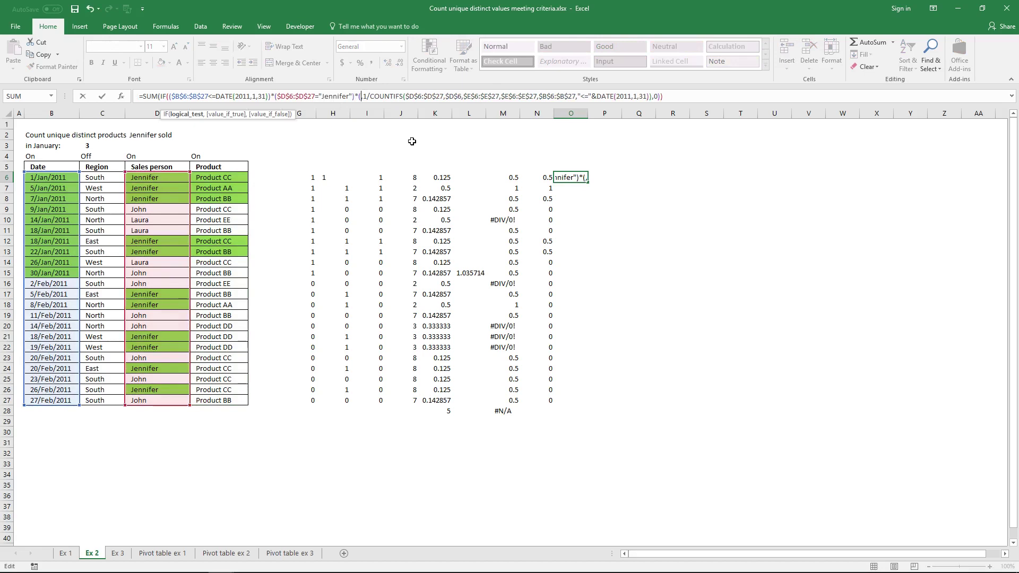
pyautogui.write('"')
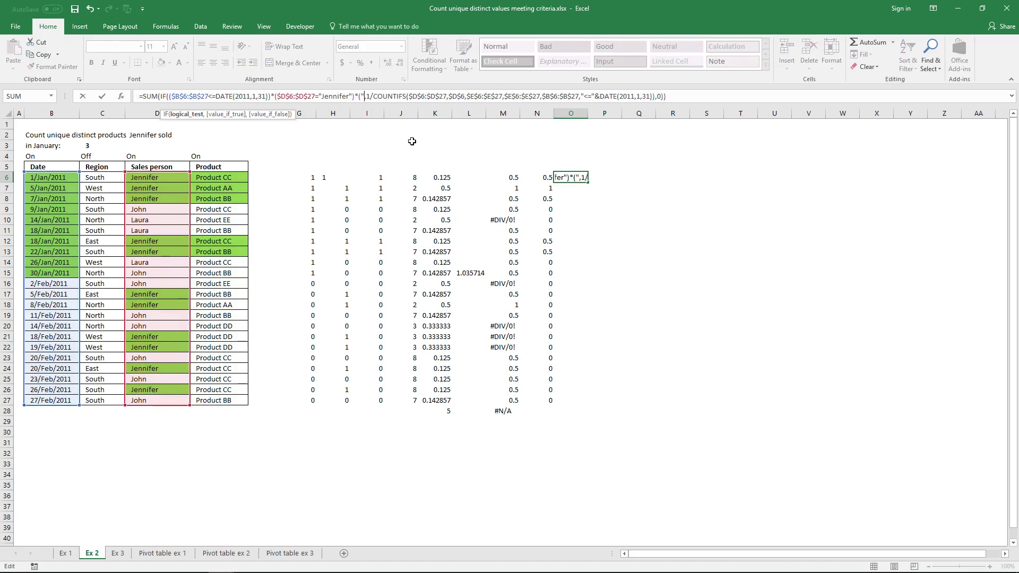
pyautogui.write('South"')
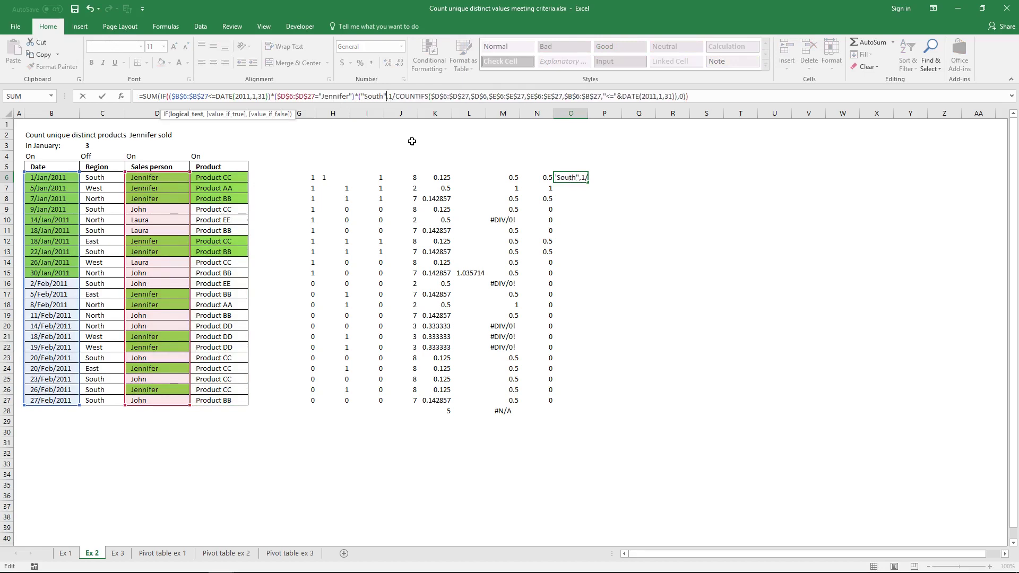
pyautogui.write('=')
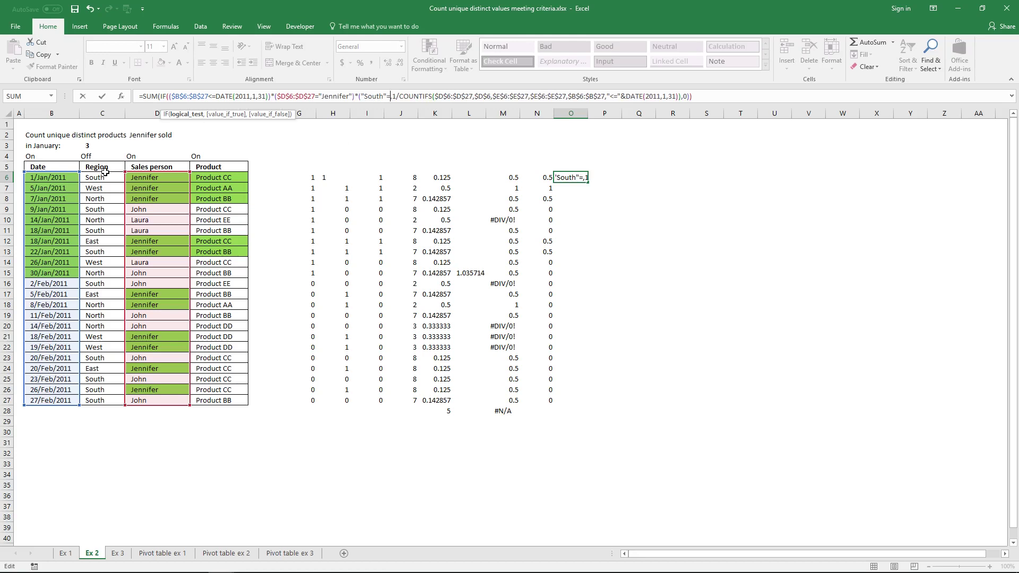
pyautogui.moveTo(99, 176); pyautogui.dragTo(115, 400)
pyautogui.press('F4')
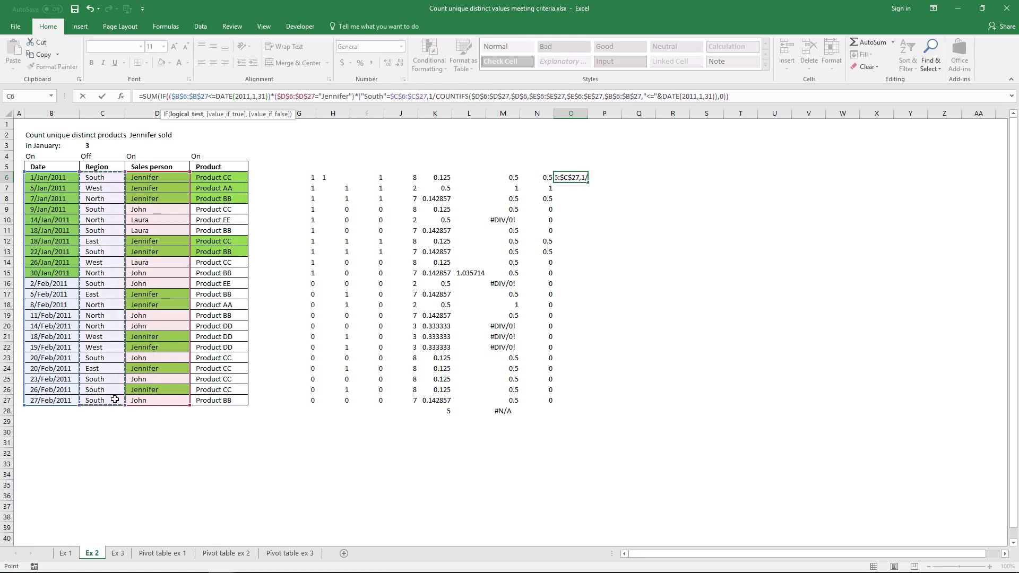
pyautogui.write(')')
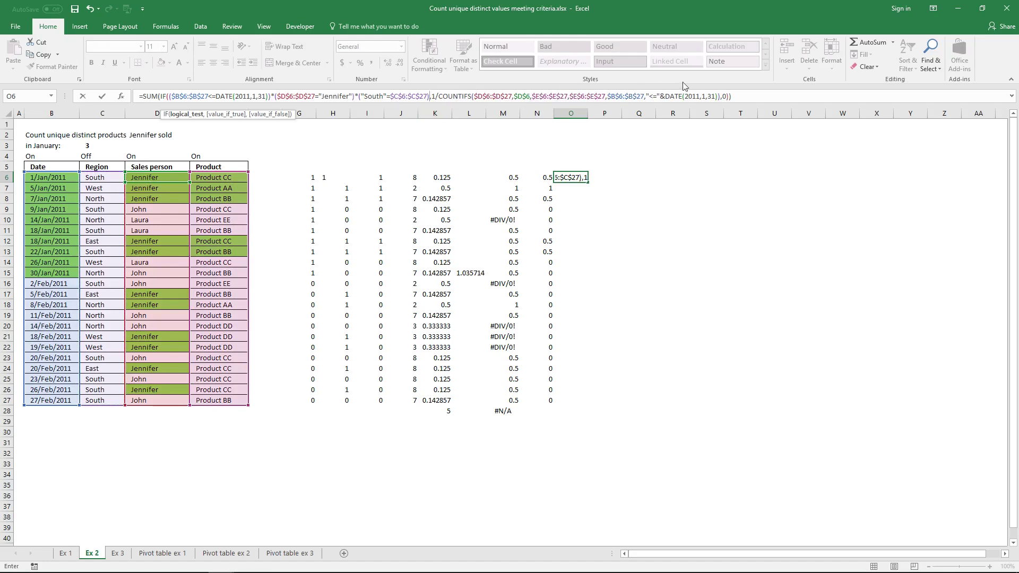
pyautogui.click(728, 96)
pyautogui.write('),')
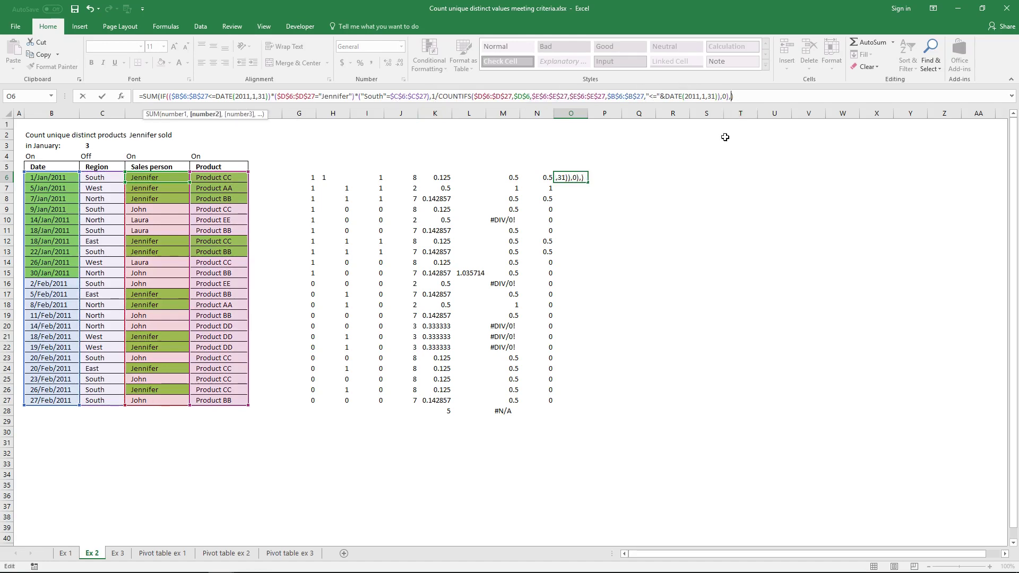
pyautogui.moveTo(105, 177); pyautogui.dragTo(116, 399)
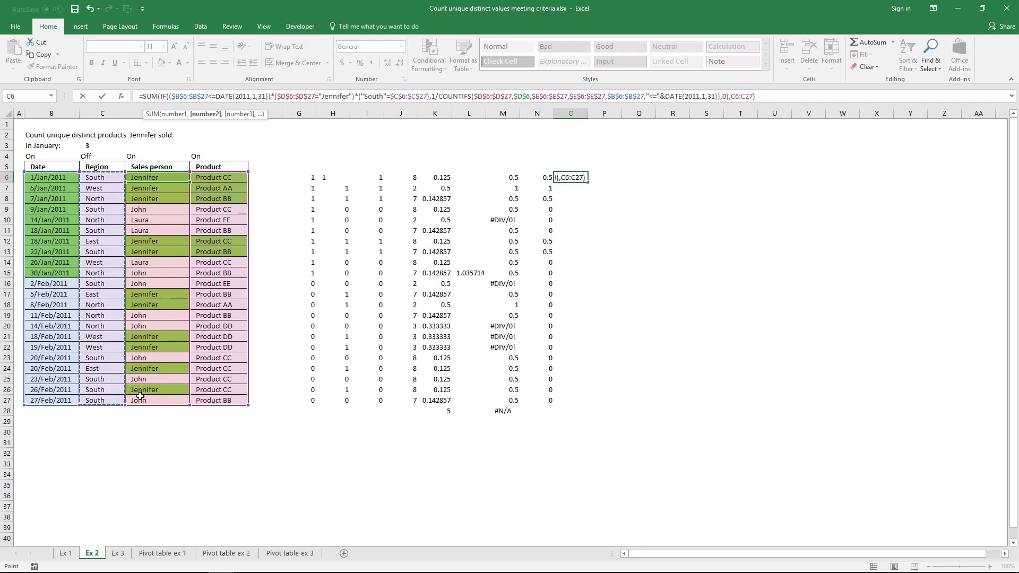
pyautogui.press('F4')
pyautogui.press('F4')
pyautogui.moveTo(730, 96); pyautogui.dragTo(763, 98)
pyautogui.press('Delete')
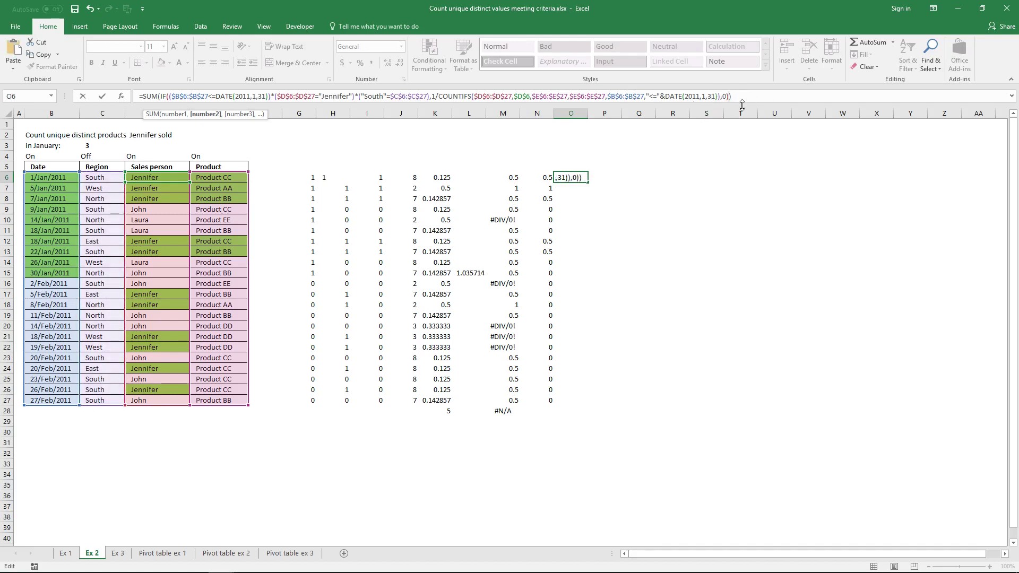
# - Add the criteria pair C$6:C$27,"South" to the end of COUNTIFS in O6 and enter it as an array formula
pyautogui.click(719, 96)
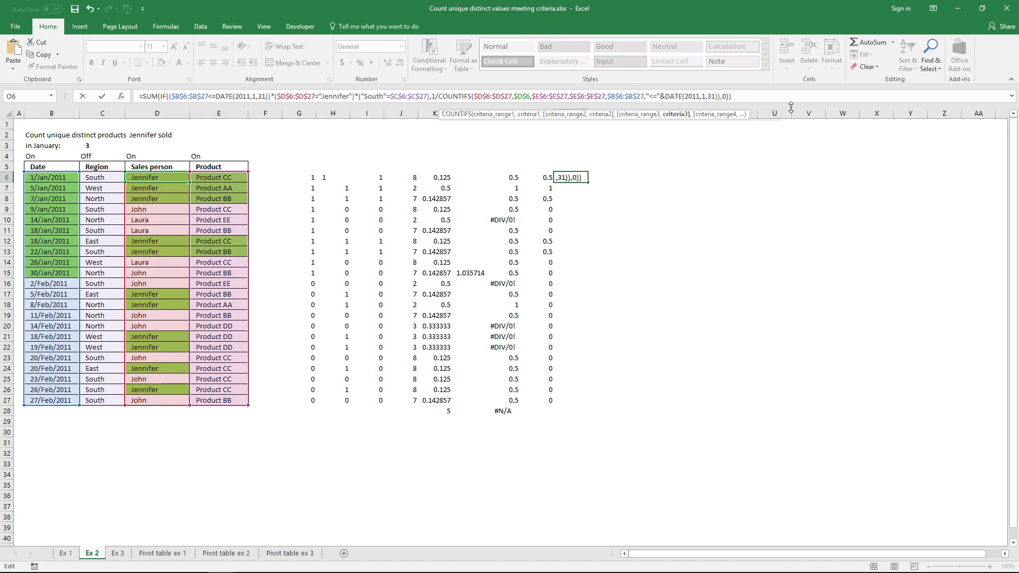
pyautogui.write(',')
pyautogui.write(',C$6:C$27')
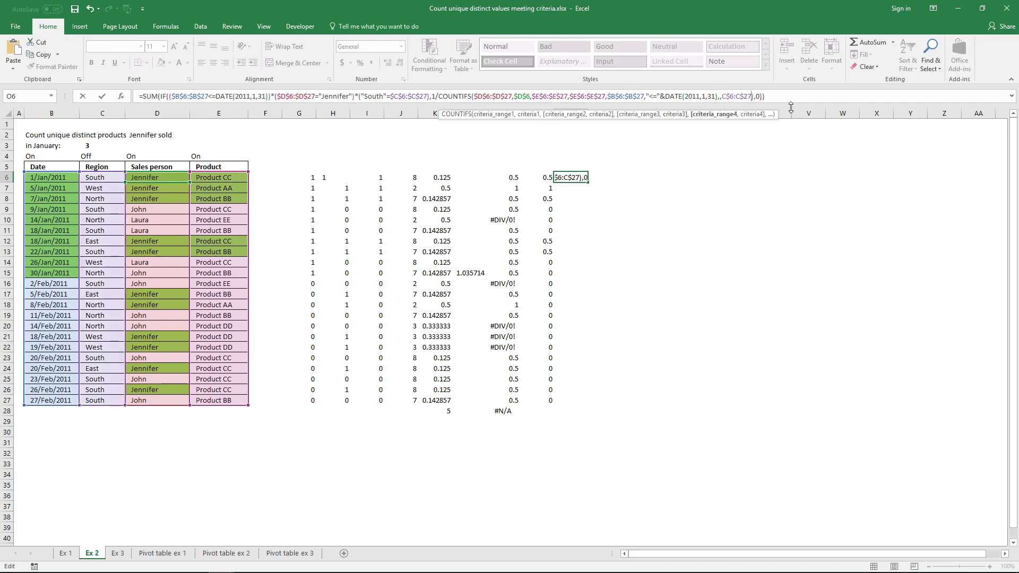
pyautogui.write(',')
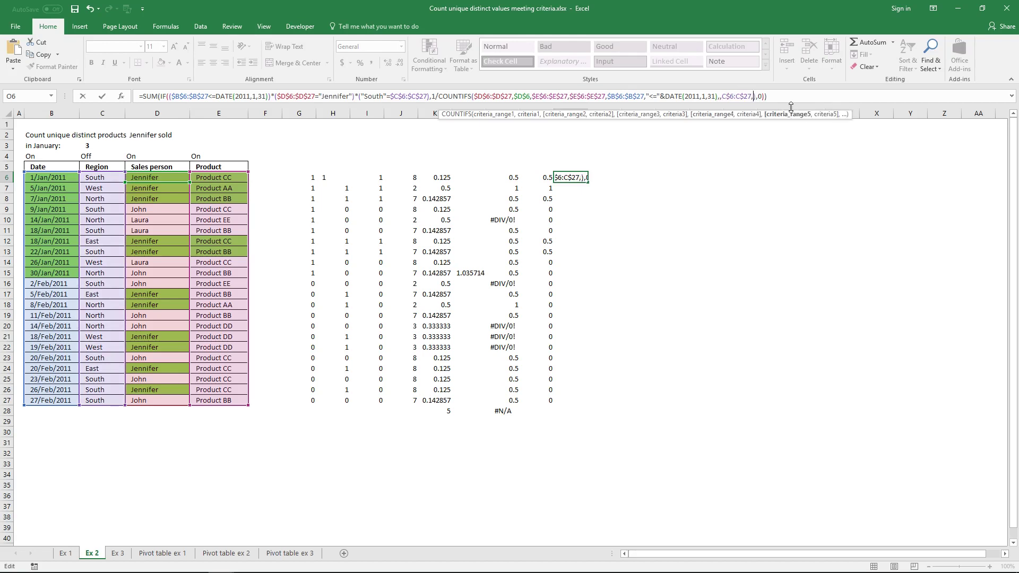
pyautogui.click(726, 96)
pyautogui.press('BackSpace')
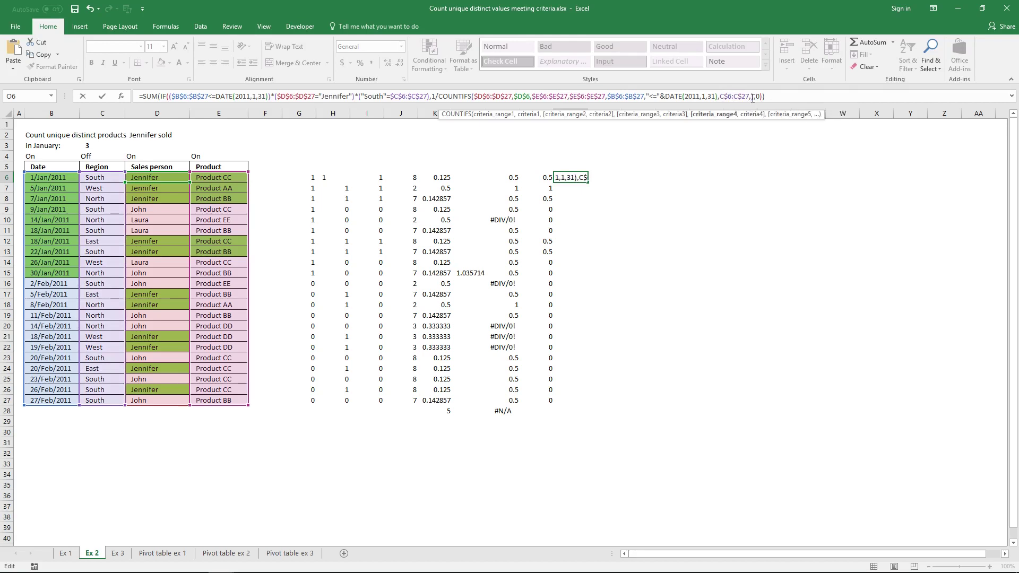
pyautogui.write(',"')
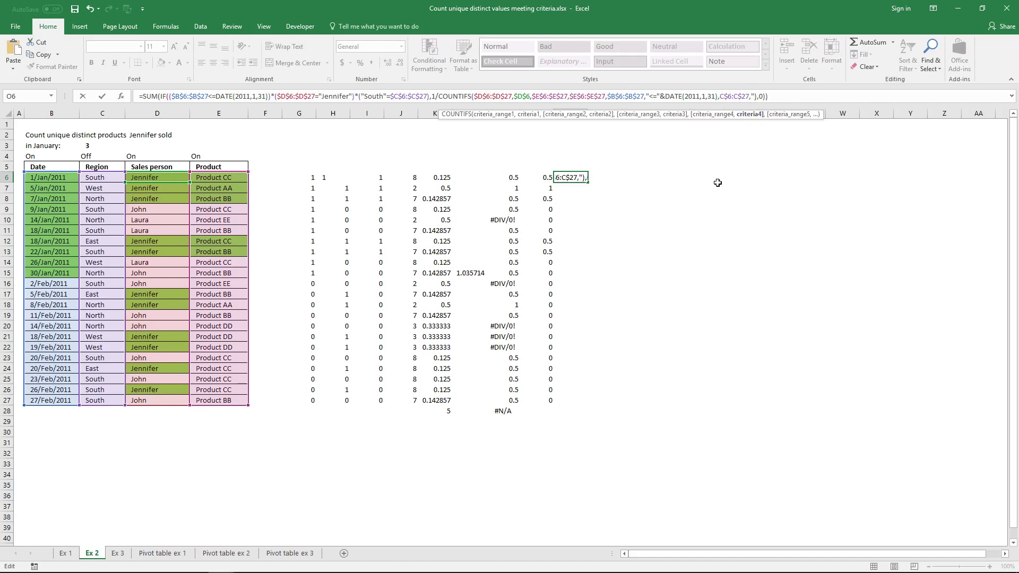
pyautogui.write('South"')
pyautogui.hotkey('ctrl', 'shift', 'Return')
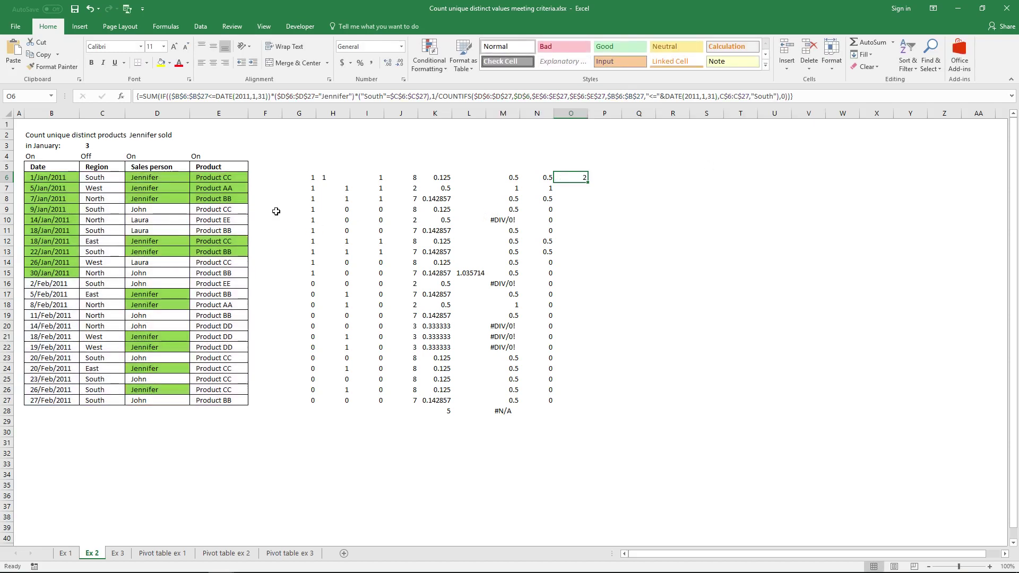
# - Compare the regions and products of the highlighted January rows 6 and 13 with the count in O6
pyautogui.click(123, 248)
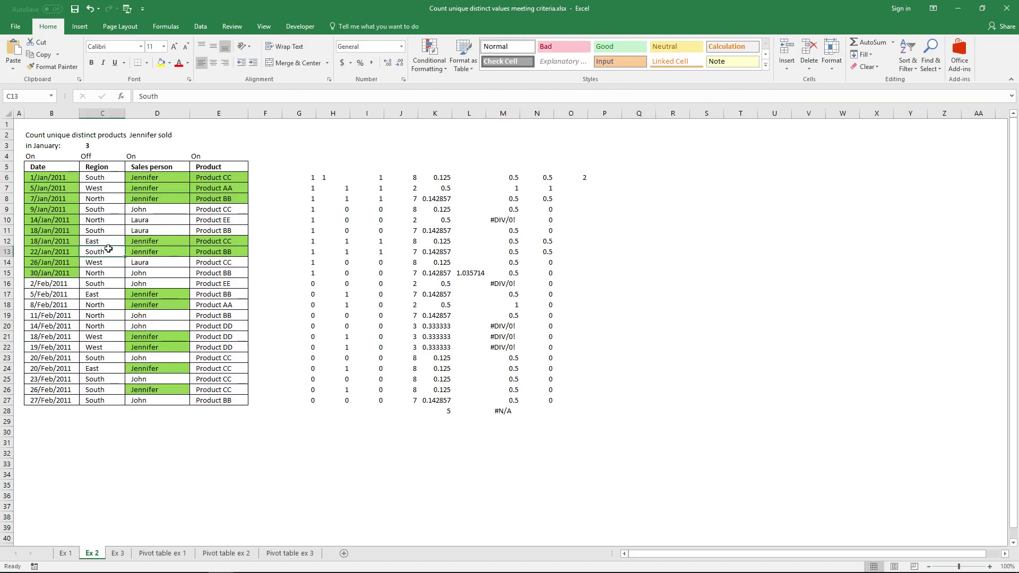
pyautogui.click(202, 254)
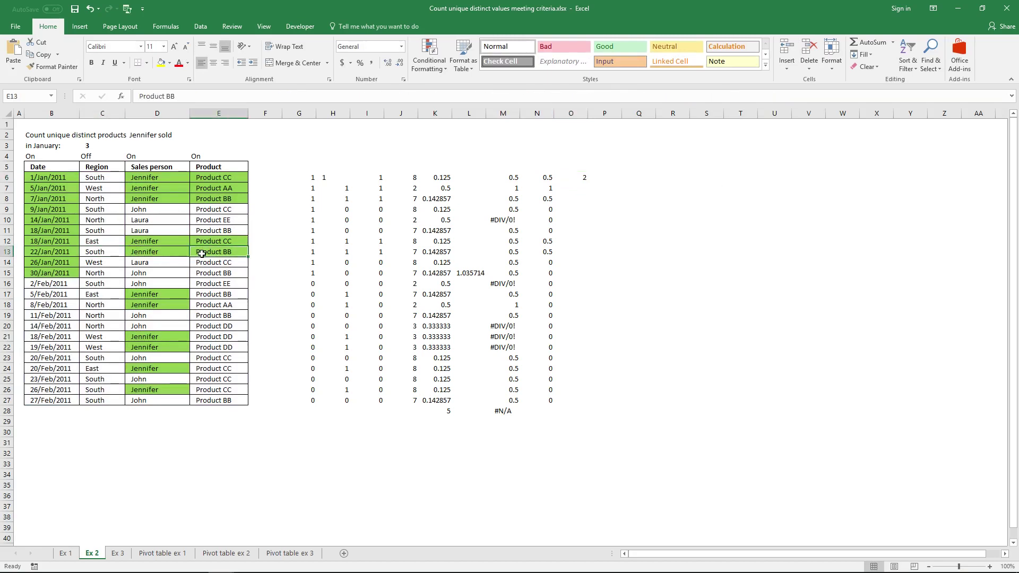
pyautogui.click(105, 179)
pyautogui.click(210, 174)
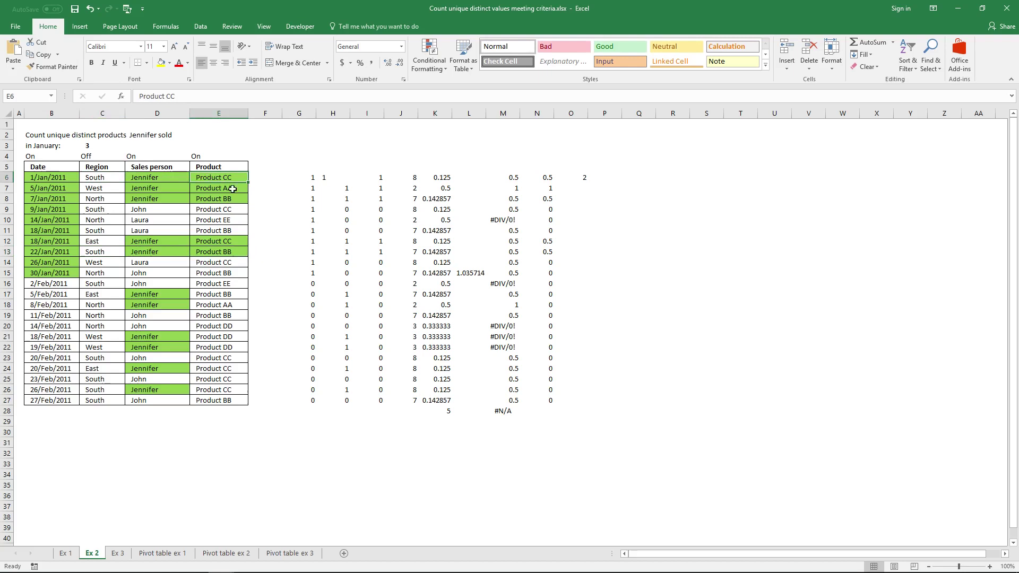
pyautogui.click(225, 248)
pyautogui.click(224, 176)
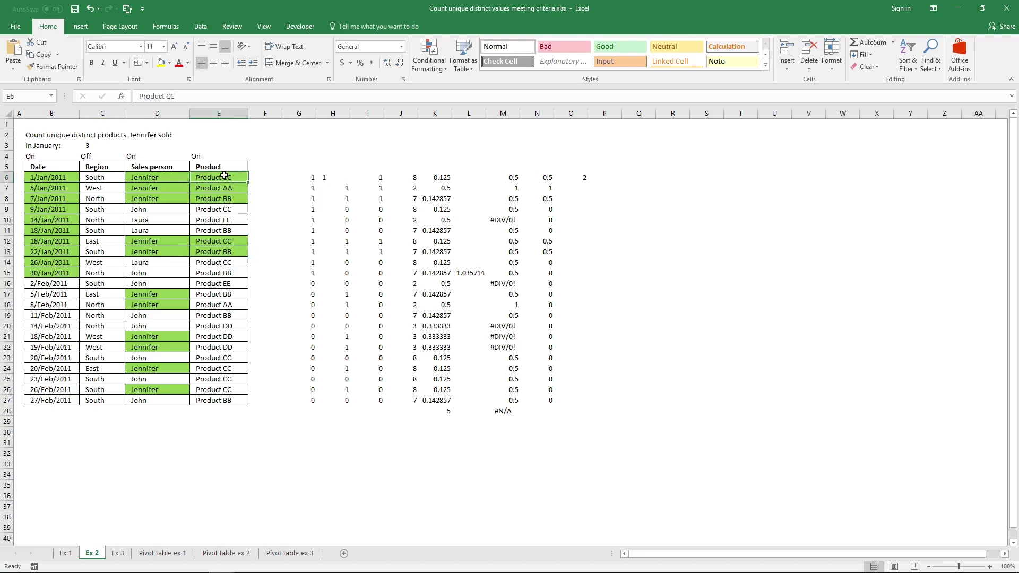
pyautogui.click(229, 250)
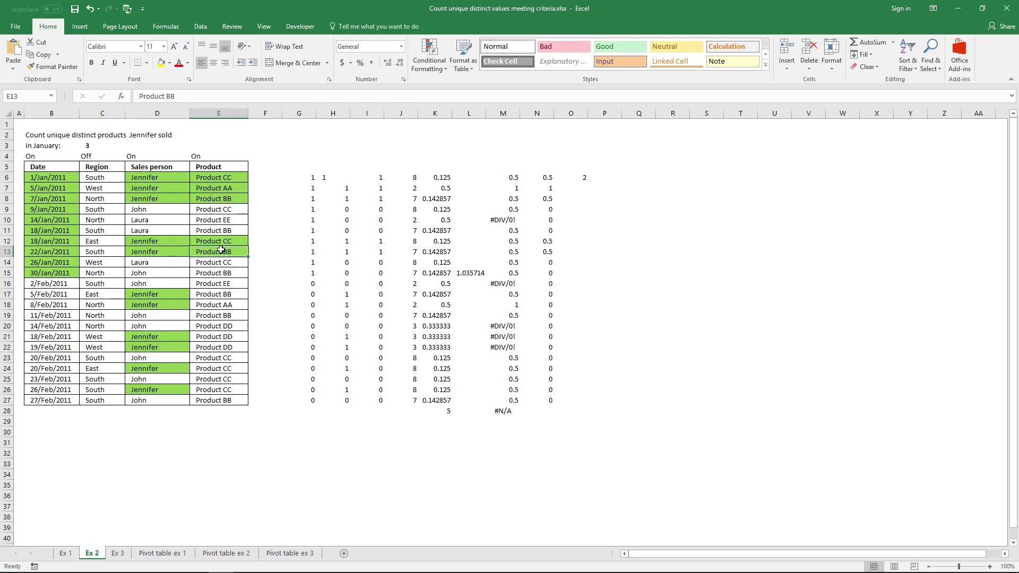
pyautogui.click(237, 177)
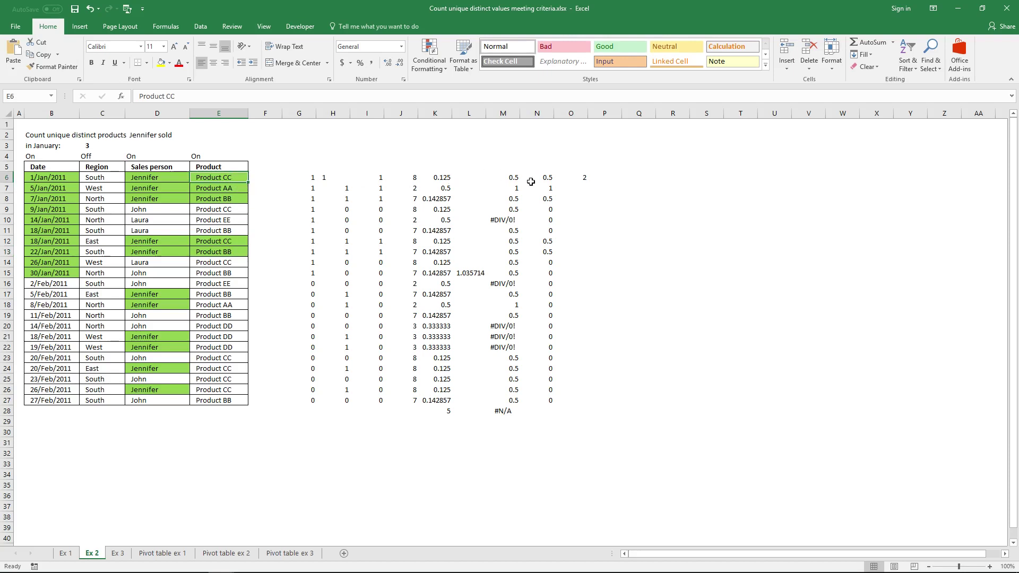
pyautogui.click(587, 180)
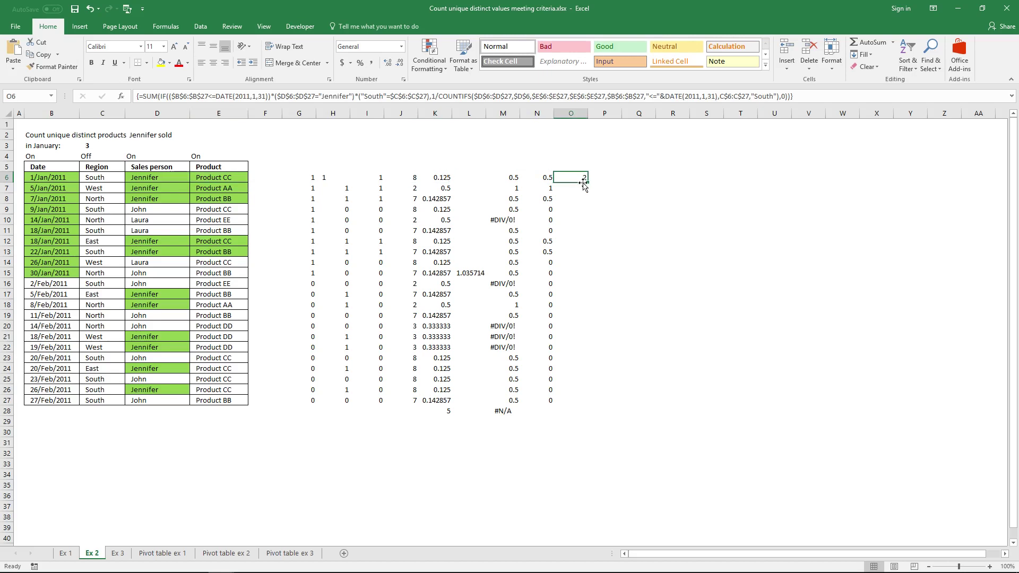